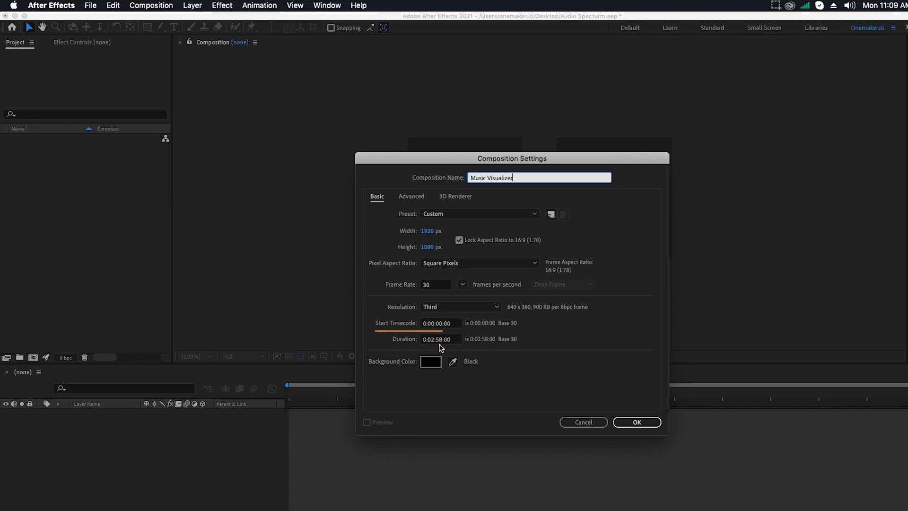
# Confirm the Music Visualizer composition and import all six asset files into the project.
pyautogui.click(637, 422)
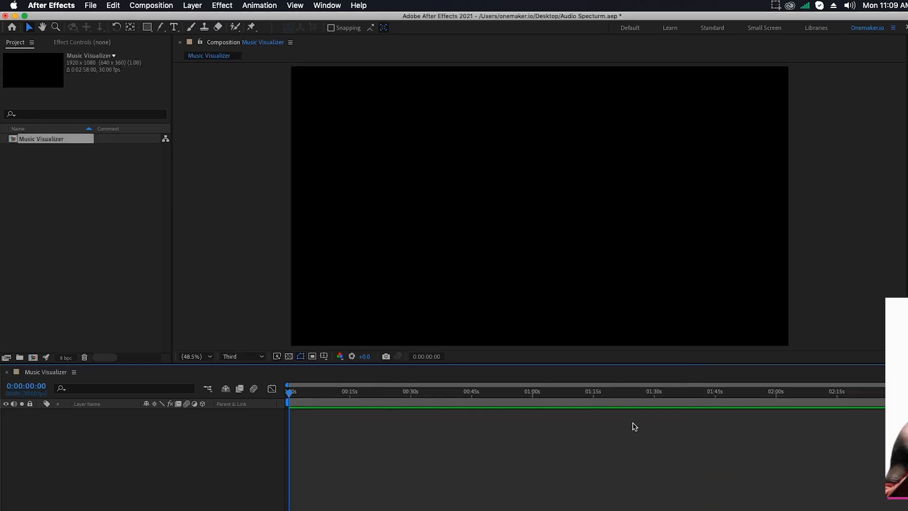
pyautogui.rightClick(85, 243)
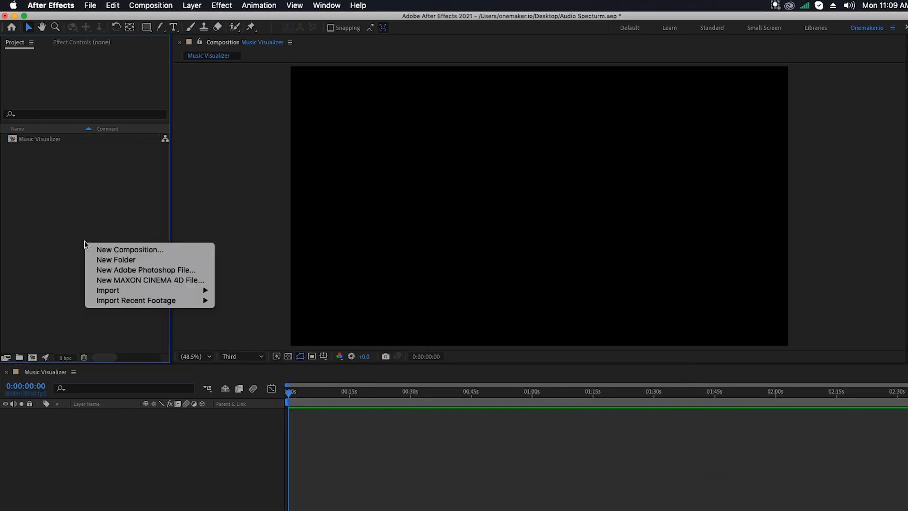
pyautogui.click(256, 290)
pyautogui.moveTo(348, 110); pyautogui.dragTo(343, 59)
pyautogui.click(766, 504)
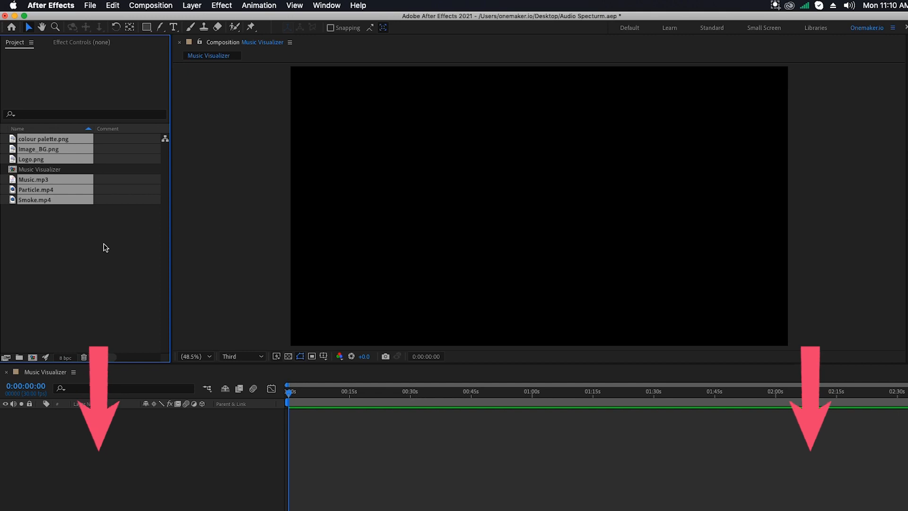
# Create a new composition named Music and place Music.mp3 in its timeline.
pyautogui.click(110, 257)
pyautogui.click(150, 5)
pyautogui.click(152, 17)
pyautogui.write('Music')
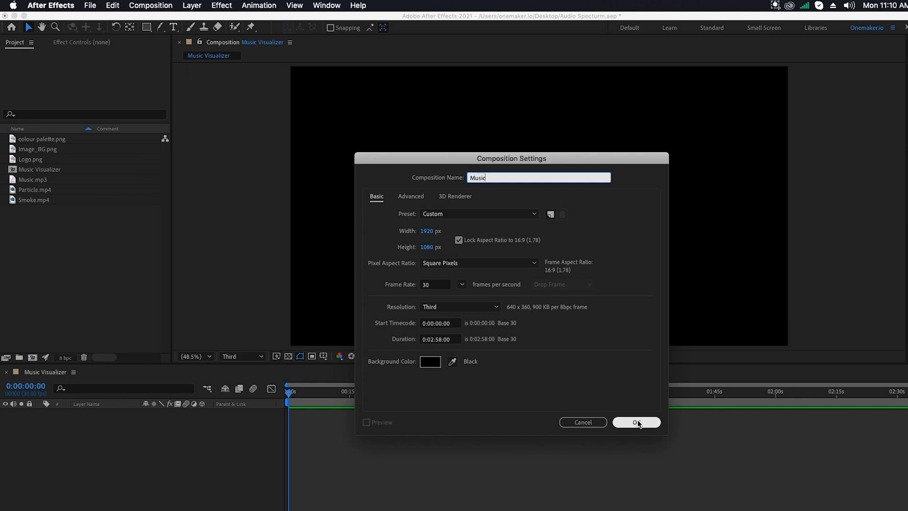
pyautogui.click(636, 422)
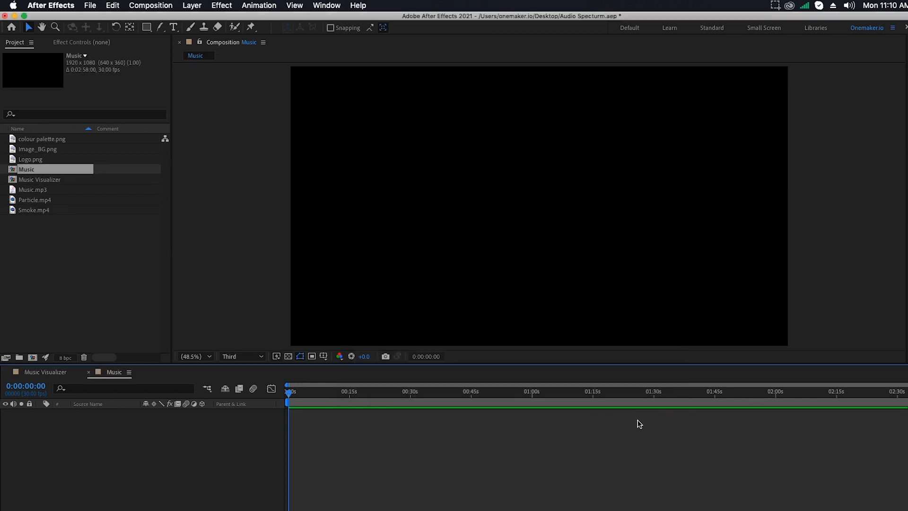
pyautogui.moveTo(51, 190); pyautogui.dragTo(57, 422)
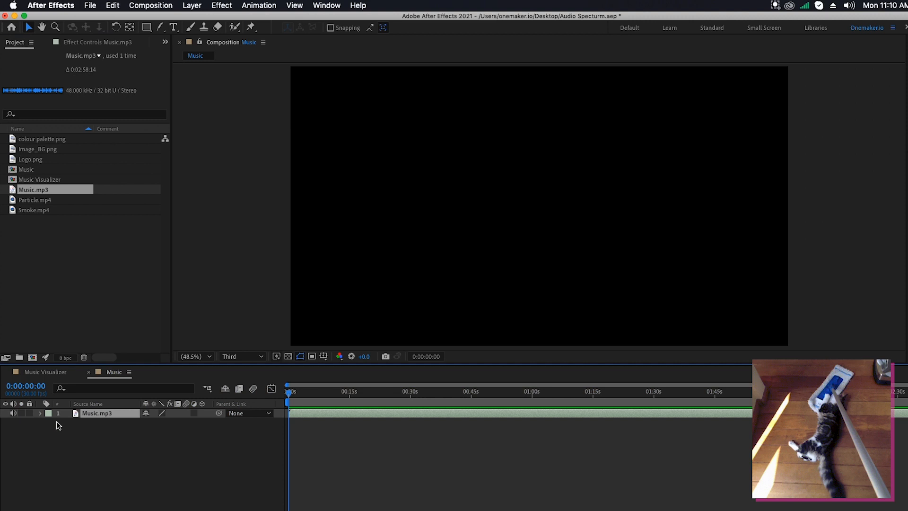
pyautogui.click(95, 411)
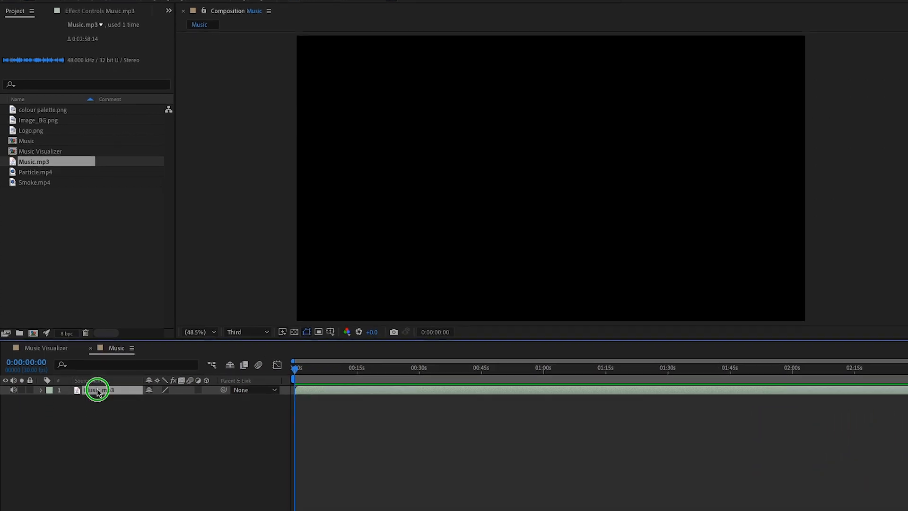
# Convert the Music.mp3 audio to keyframes, creating an Audio Amplitude layer.
pyautogui.rightClick(97, 391)
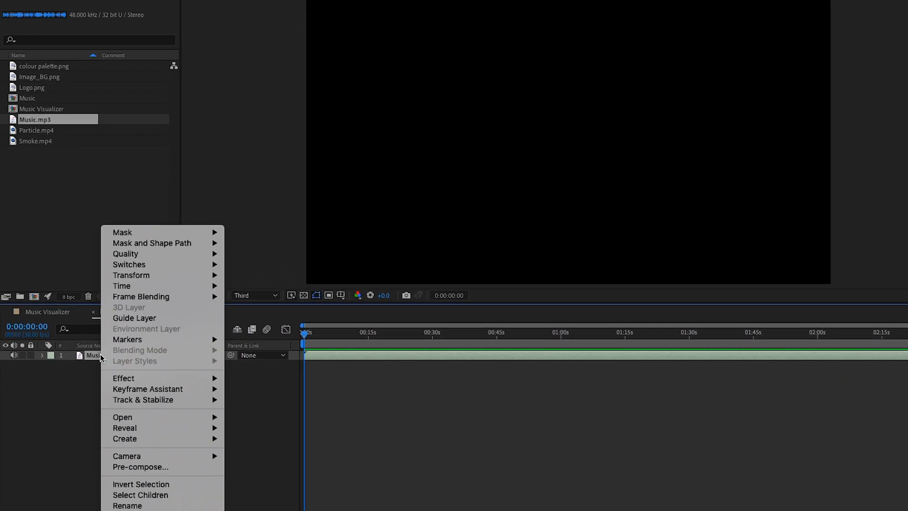
pyautogui.moveTo(169, 426)
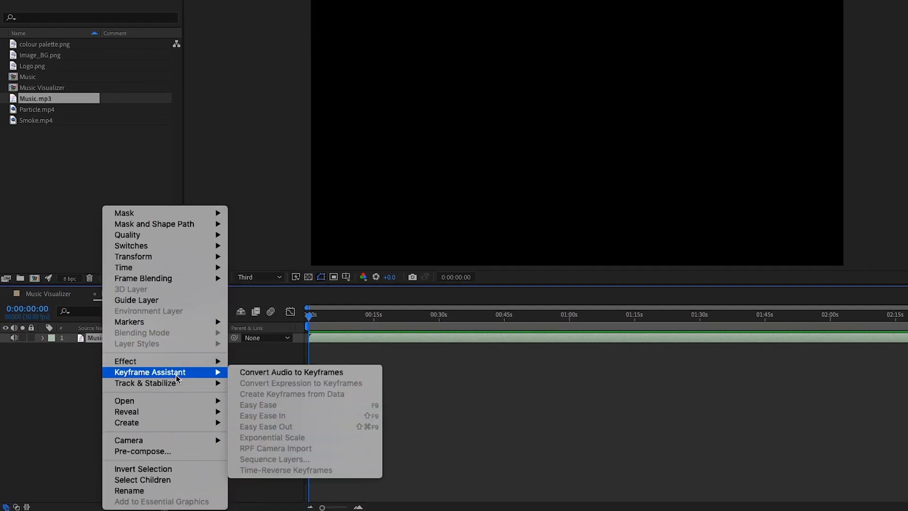
pyautogui.click(258, 373)
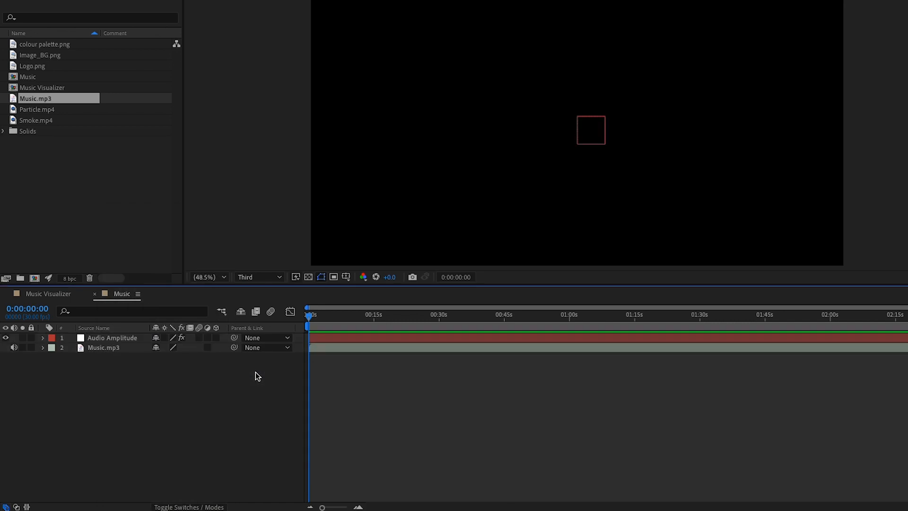
pyautogui.click(121, 338)
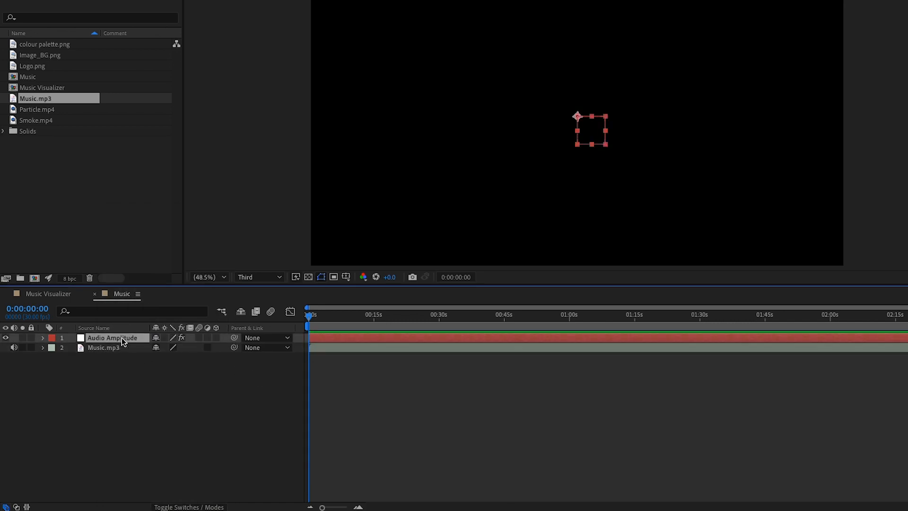
# Delete the Left and Right Channel sliders, then return to the Music Visualizer comp.
pyautogui.press('u')
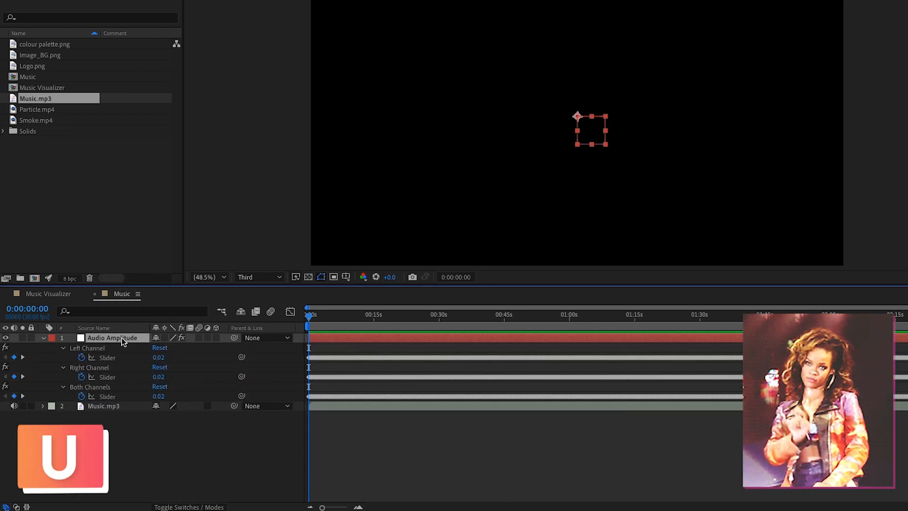
pyautogui.click(86, 347)
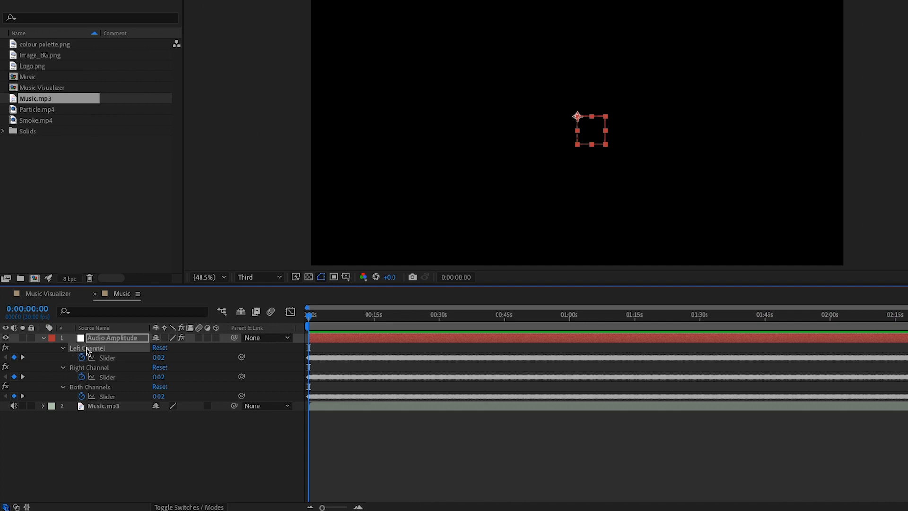
pyautogui.press('Delete')
pyautogui.click(86, 347)
pyautogui.press('Delete')
pyautogui.click(44, 337)
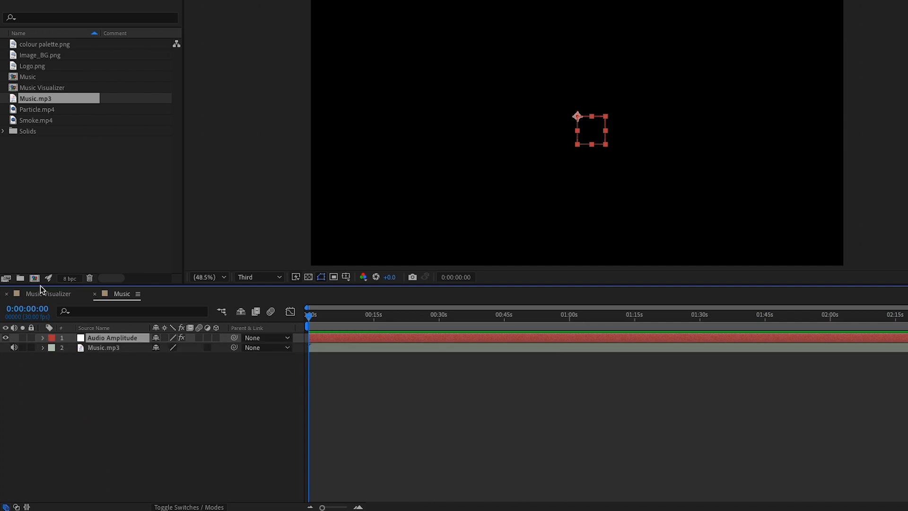
pyautogui.click(39, 294)
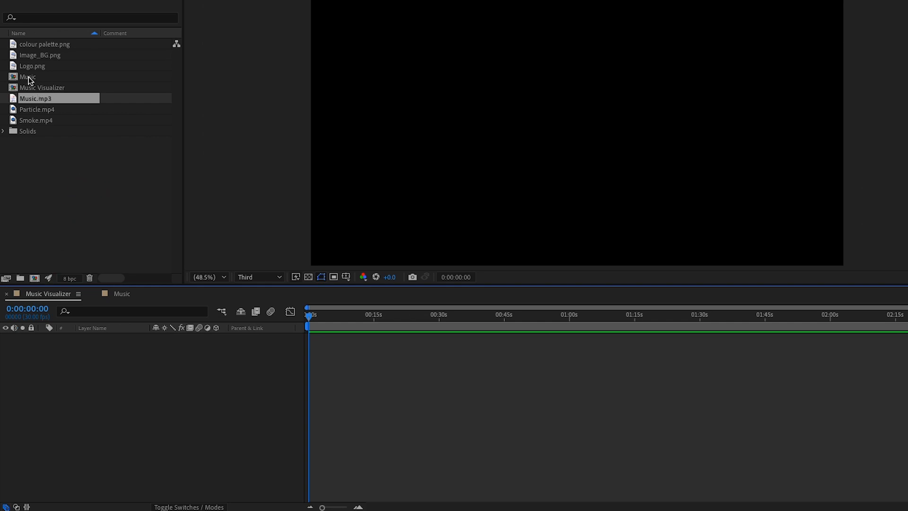
# Add the Music comp and Image_BG.png to the Music Visualizer timeline, photo on top.
pyautogui.moveTo(27, 78); pyautogui.dragTo(83, 407)
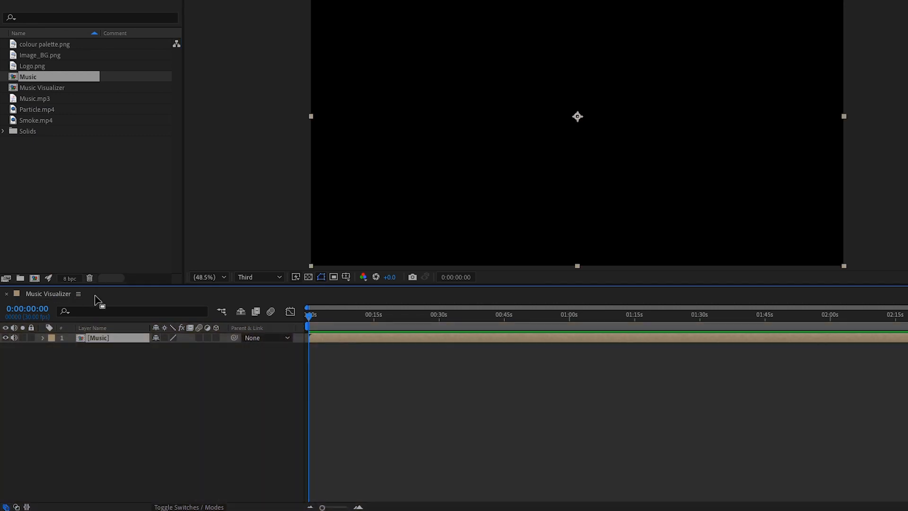
pyautogui.click(120, 406)
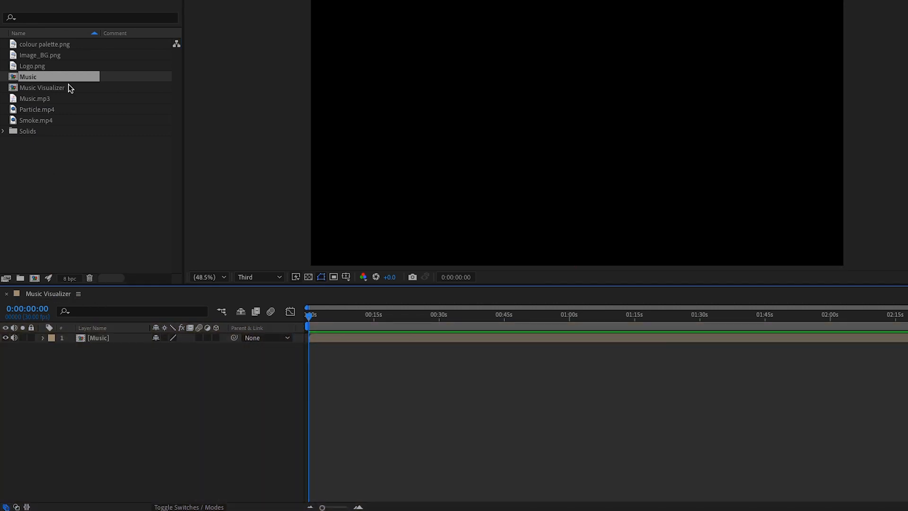
pyautogui.click(40, 55)
pyautogui.moveTo(49, 56); pyautogui.dragTo(103, 335)
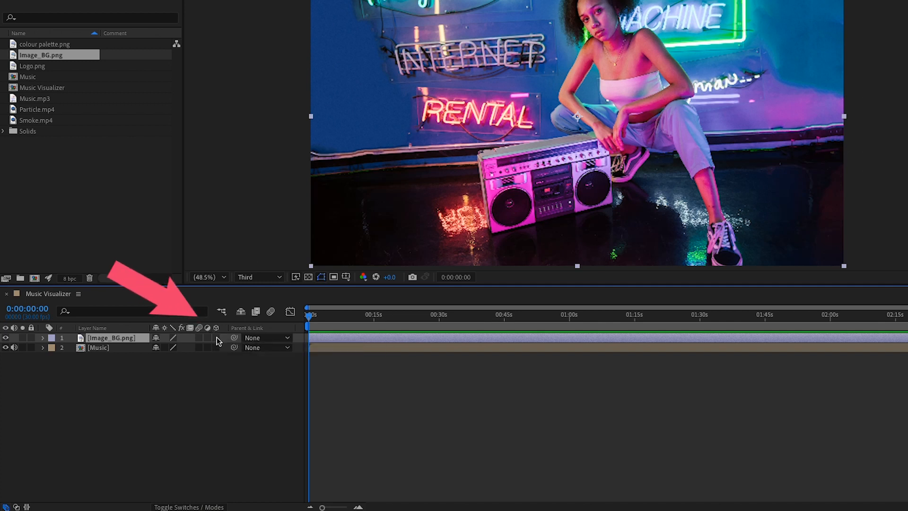
# Make the Image_BG.png layer 3D and show its rotation properties.
pyautogui.click(189, 507)
pyautogui.click(189, 507)
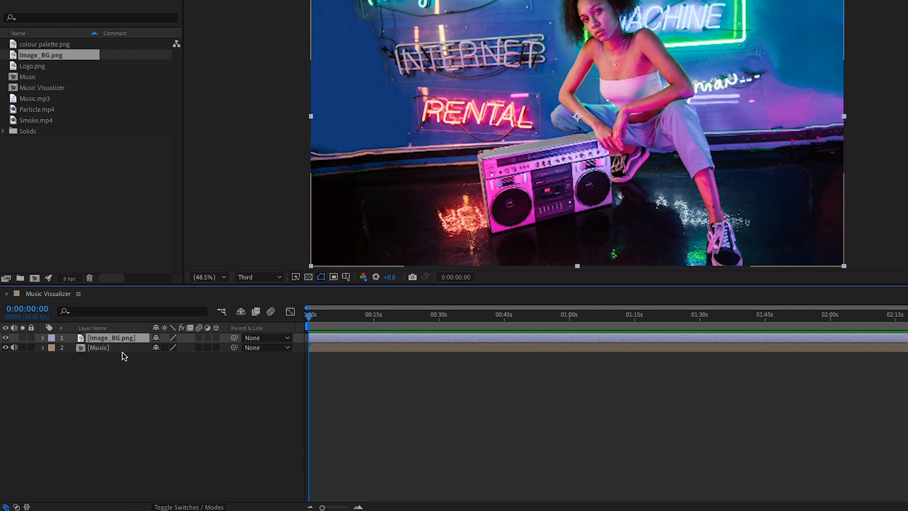
pyautogui.click(216, 337)
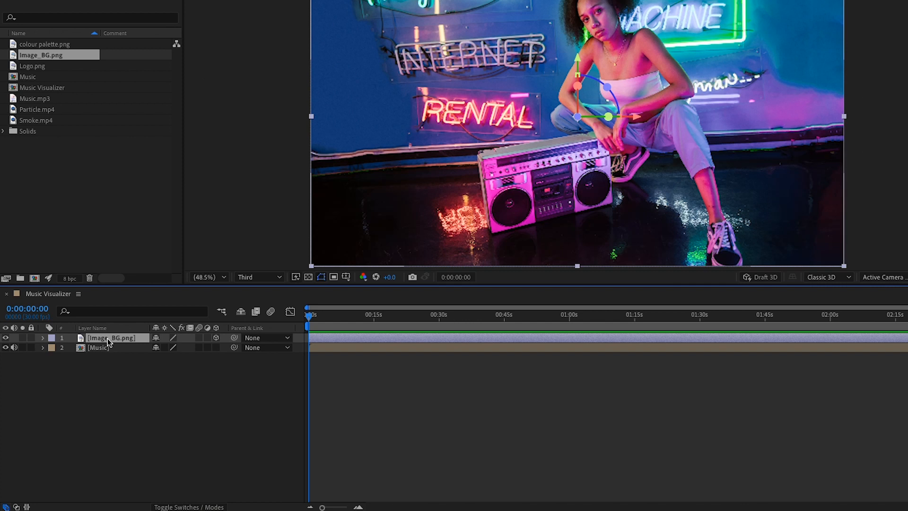
pyautogui.press('r')
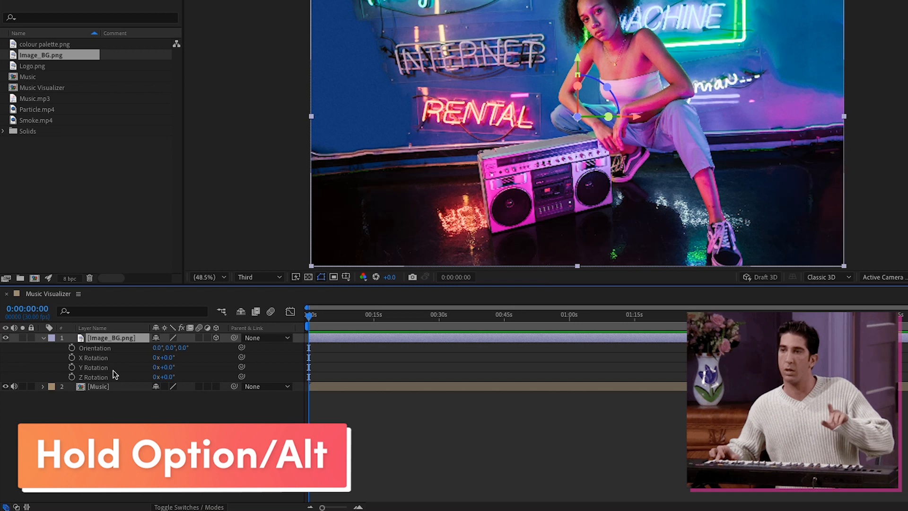
# Copy the wiggle(.5,2) script and apply it as the X Rotation expression on Image_BG.png.
pyautogui.keyDown('alt'); pyautogui.click(71, 357); pyautogui.keyUp('alt')
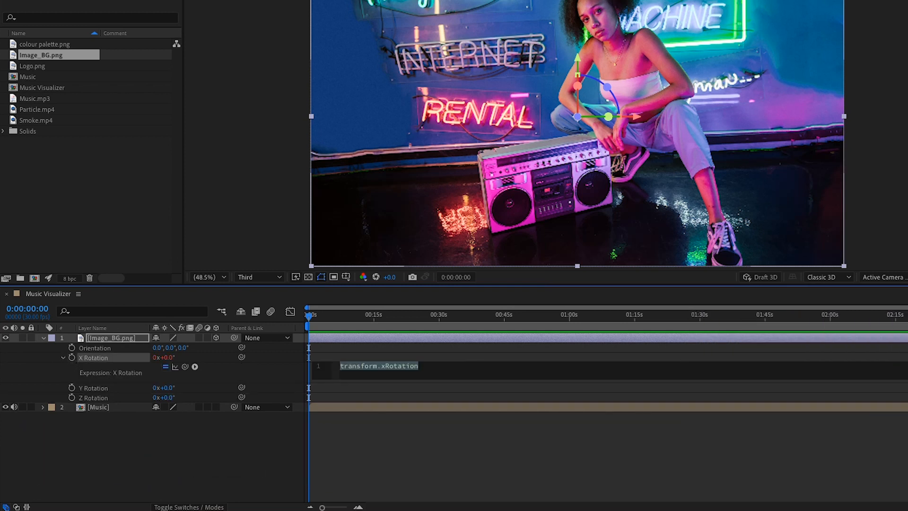
pyautogui.moveTo(409, 480)
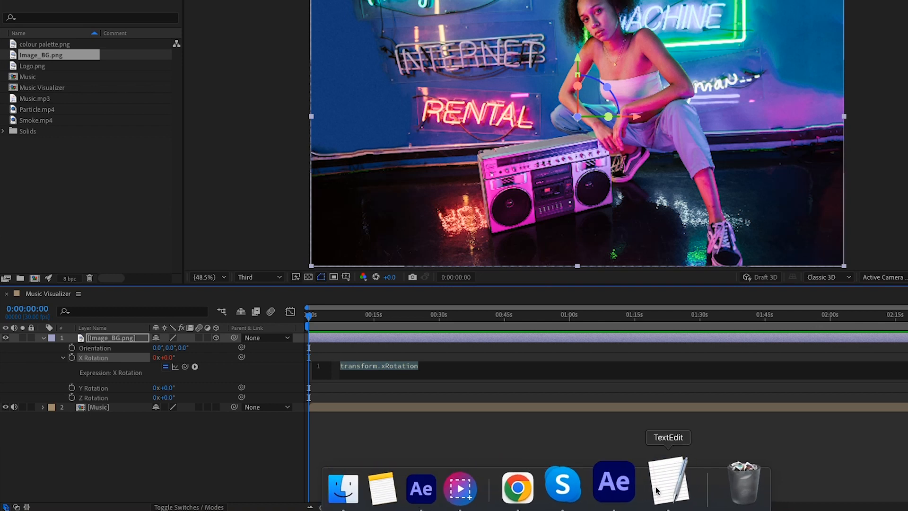
pyautogui.click(671, 481)
pyautogui.click(123, 38)
pyautogui.moveTo(123, 47); pyautogui.dragTo(159, 49)
pyautogui.hotkey('ctrl', 'c')
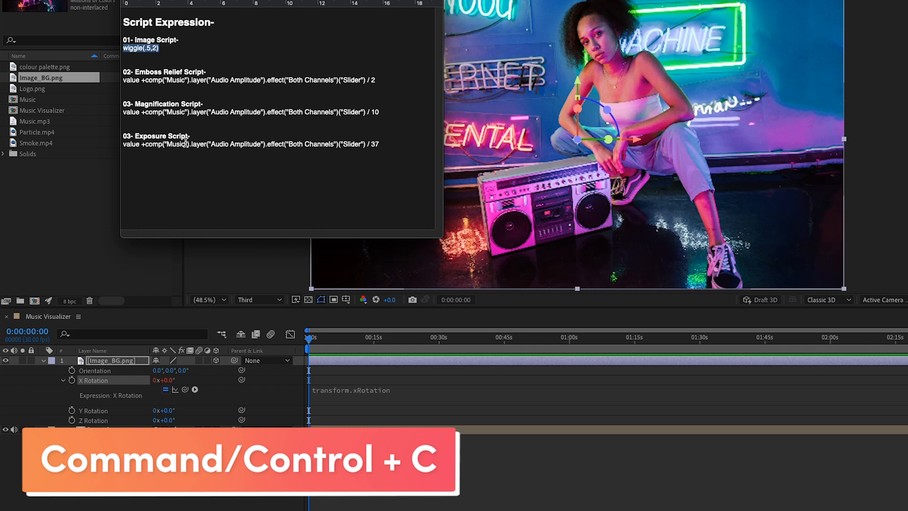
pyautogui.click(335, 388)
pyautogui.hotkey('ctrl', 'v')
pyautogui.click(222, 396)
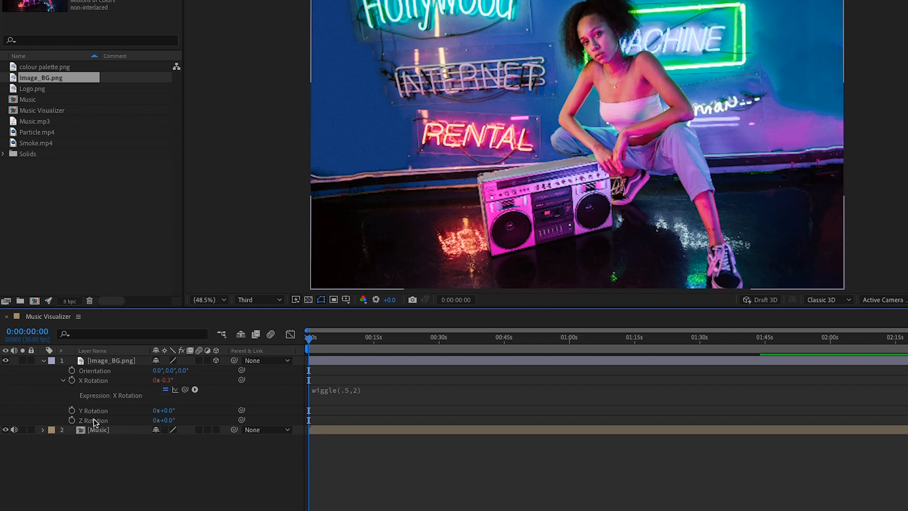
# Paste the wiggle(.5,2) expression onto the Y and Z Rotation properties.
pyautogui.keyDown('alt'); pyautogui.click(71, 410); pyautogui.keyUp('alt')
pyautogui.hotkey('ctrl', 'v')
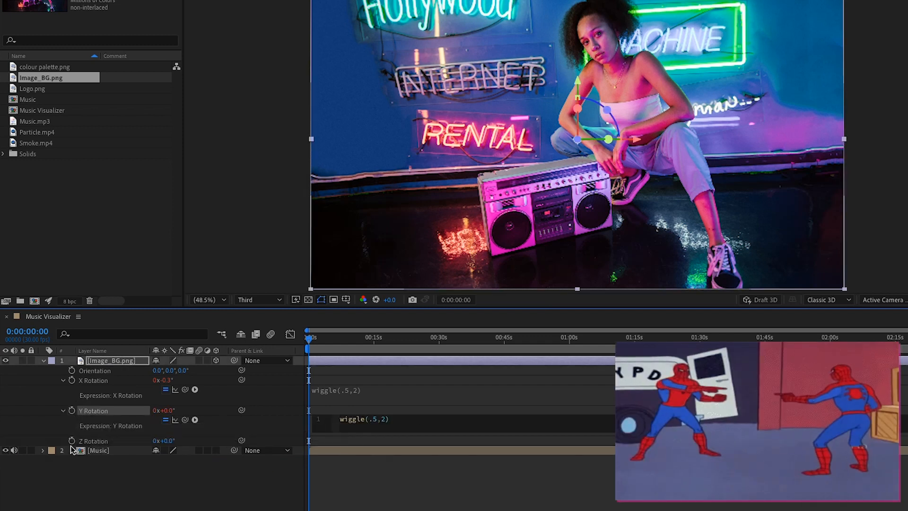
pyautogui.keyDown('alt'); pyautogui.click(72, 441); pyautogui.keyUp('alt')
pyautogui.press('super+v')
pyautogui.click(109, 489)
pyautogui.click(43, 361)
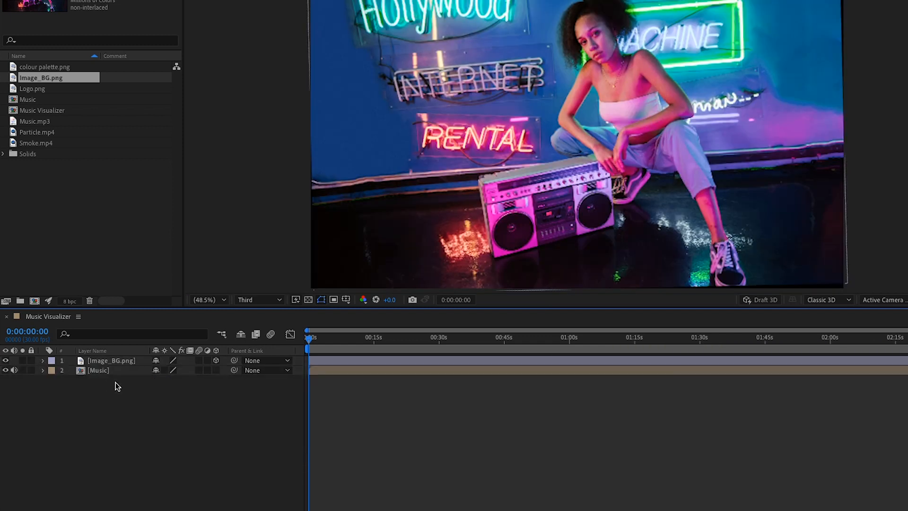
# Set the Image_BG.png scale to 104%.
pyautogui.click(109, 361)
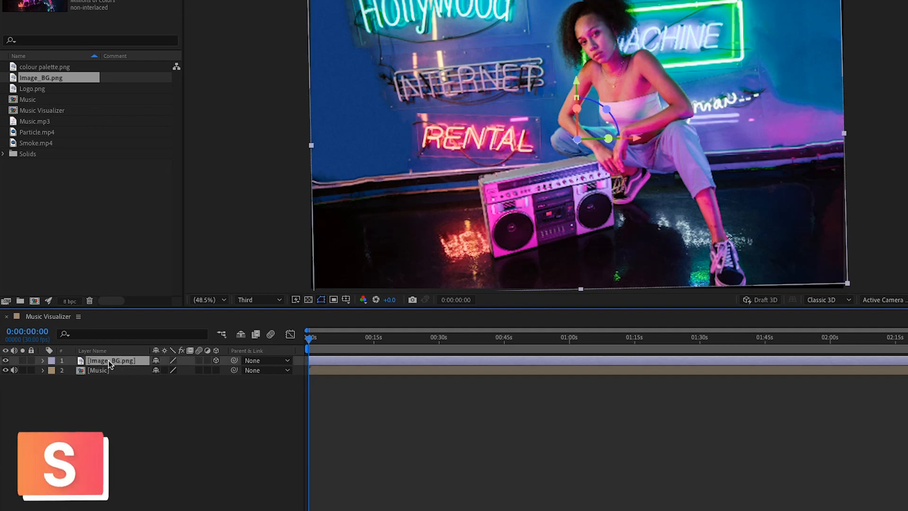
pyautogui.press('s')
pyautogui.click(169, 370)
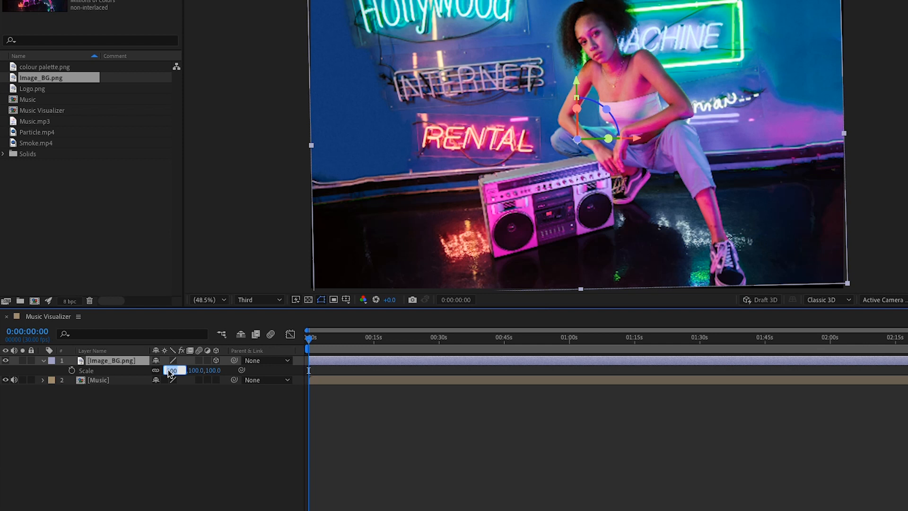
pyautogui.write('104')
pyautogui.click(158, 439)
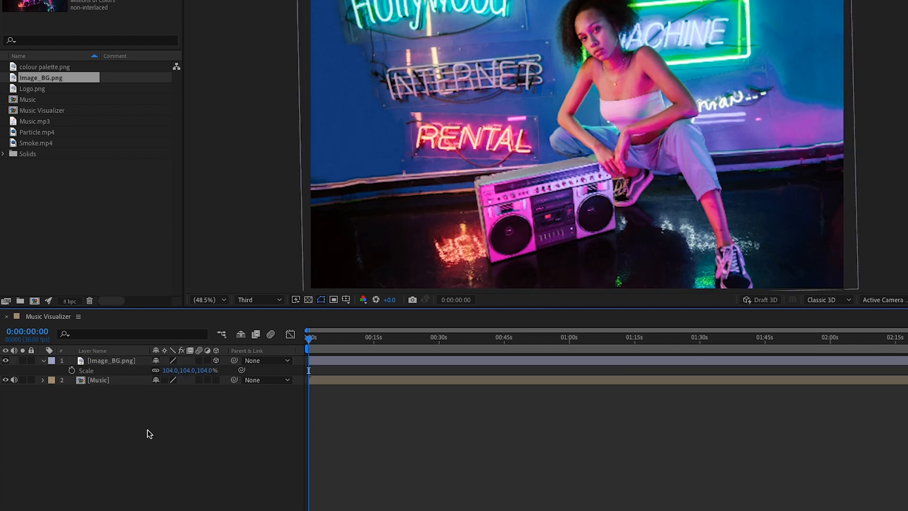
pyautogui.click(43, 361)
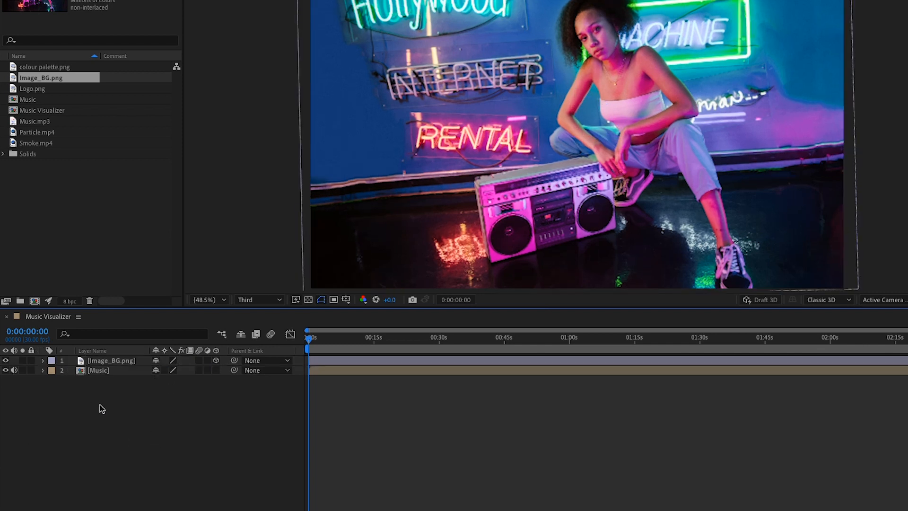
# Create a black solid named Overlay and set its opacity to 60%.
pyautogui.rightClick(160, 444)
pyautogui.moveTo(201, 412)
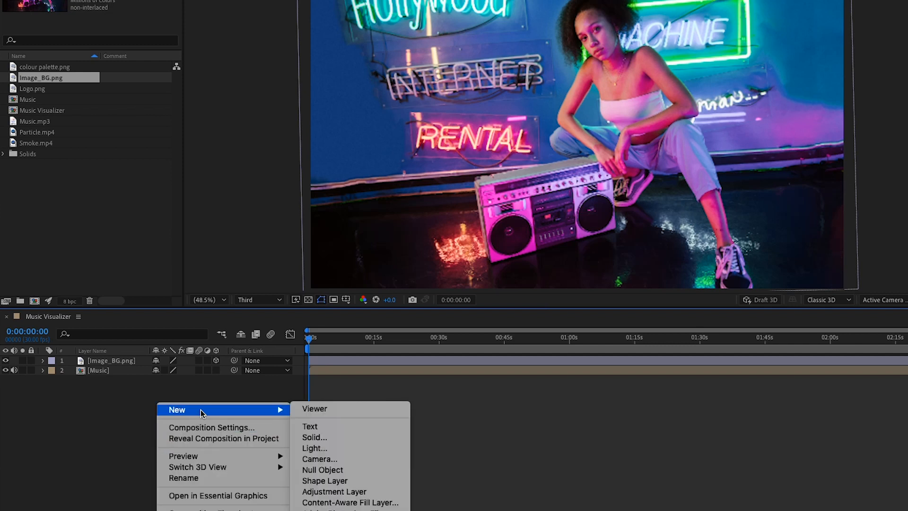
pyautogui.click(327, 438)
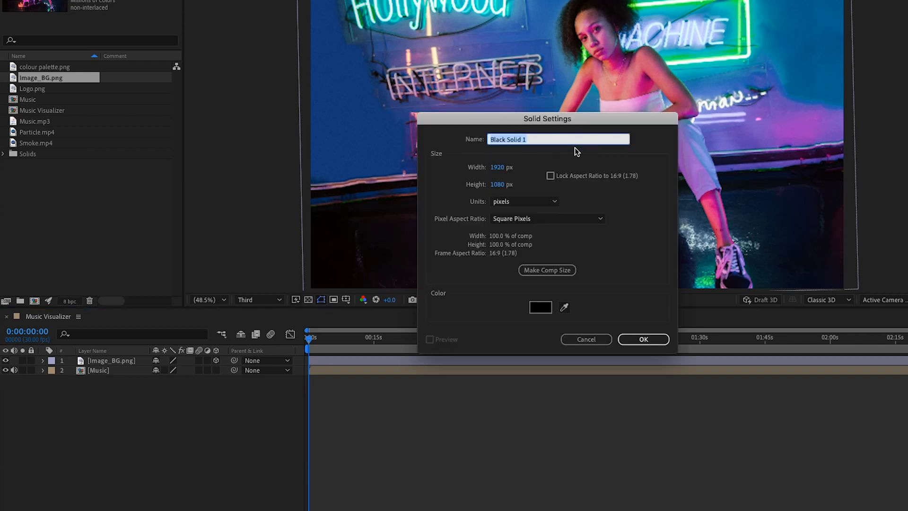
pyautogui.write('Overlay')
pyautogui.click(644, 338)
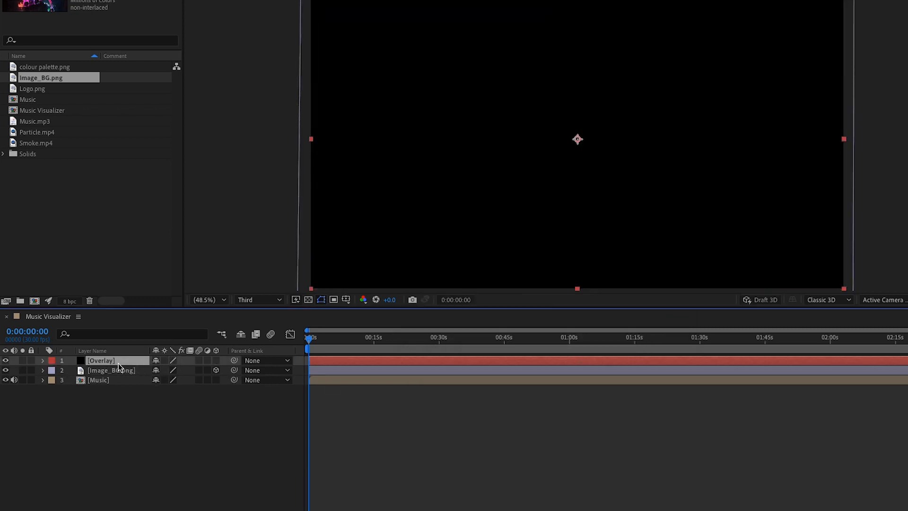
pyautogui.press('t')
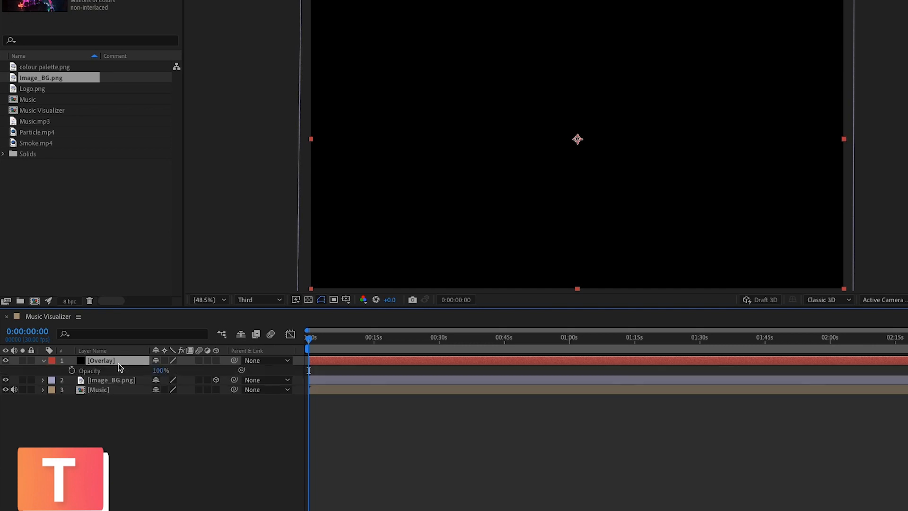
pyautogui.click(160, 370)
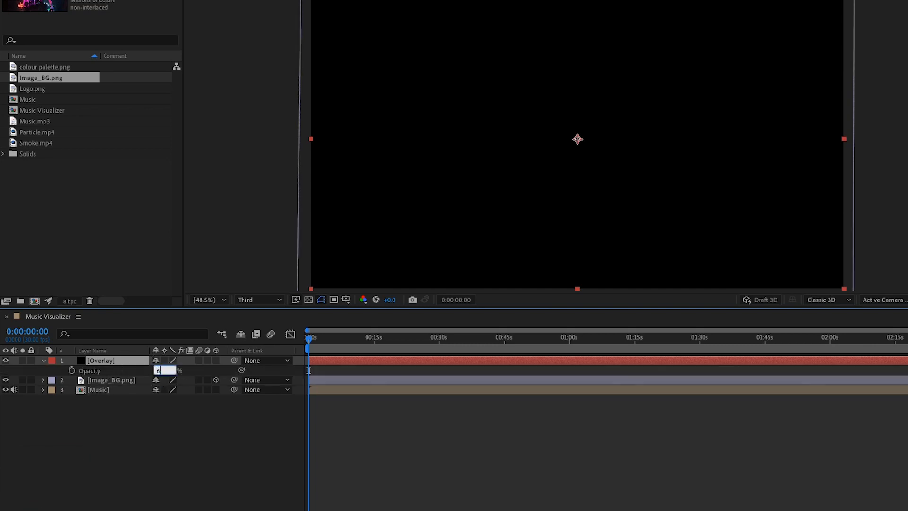
pyautogui.click(180, 429)
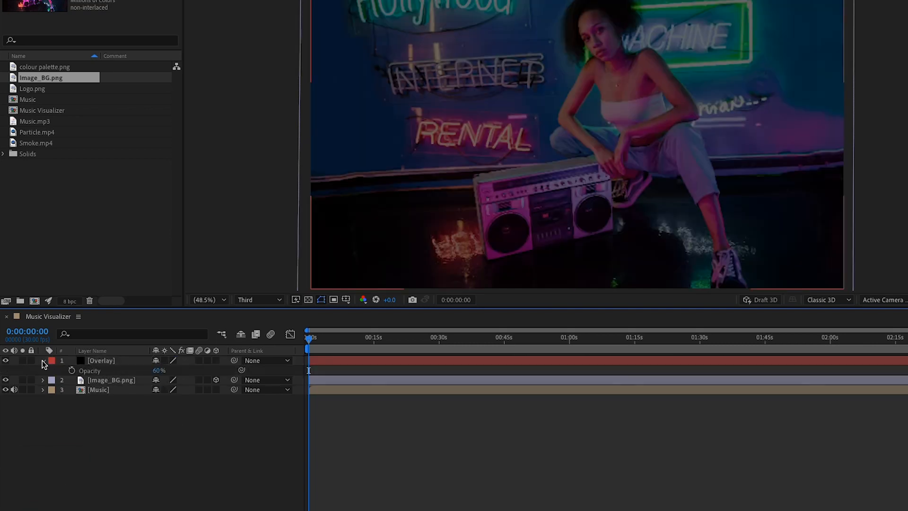
pyautogui.click(43, 361)
# Add a new adjustment layer above the Overlay solid.
pyautogui.rightClick(188, 458)
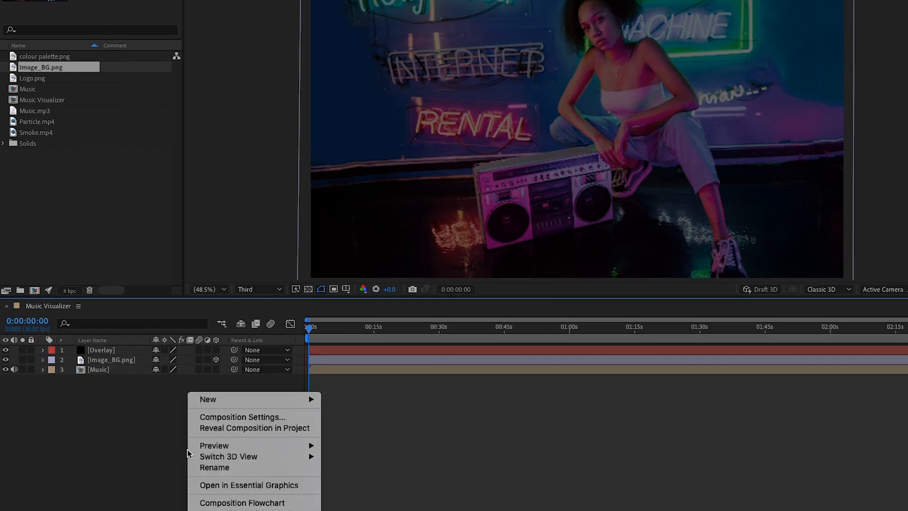
pyautogui.moveTo(235, 409)
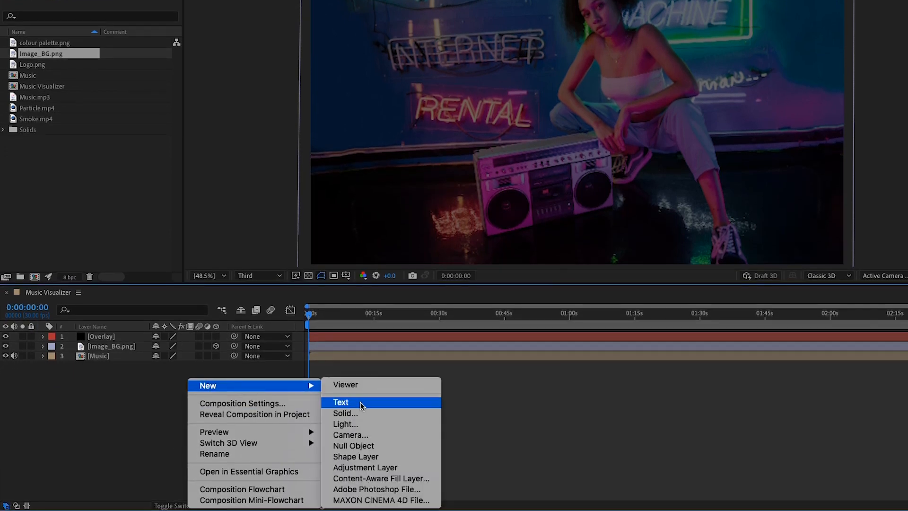
pyautogui.click(373, 468)
pyautogui.rightClick(113, 337)
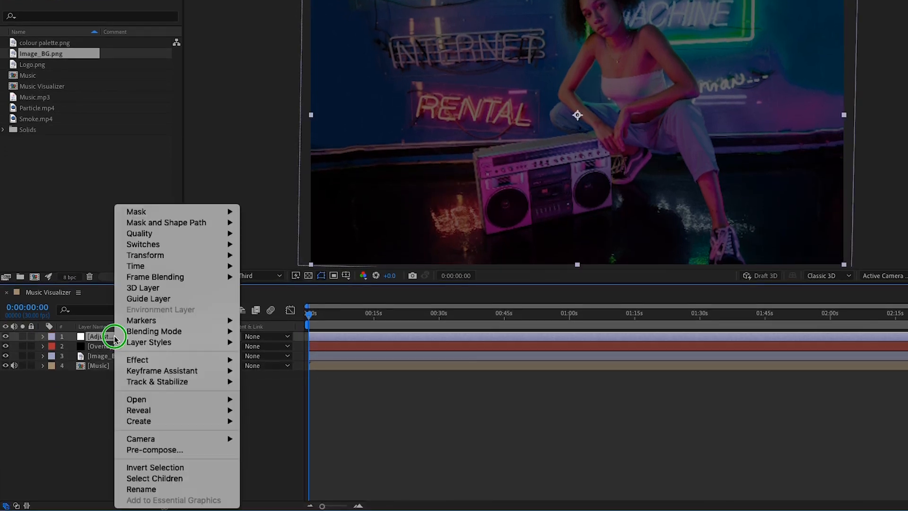
# Rename the adjustment layer RGB, apply Tint to it, and add colour palette.png to the comp.
pyautogui.click(145, 489)
pyautogui.write('R')
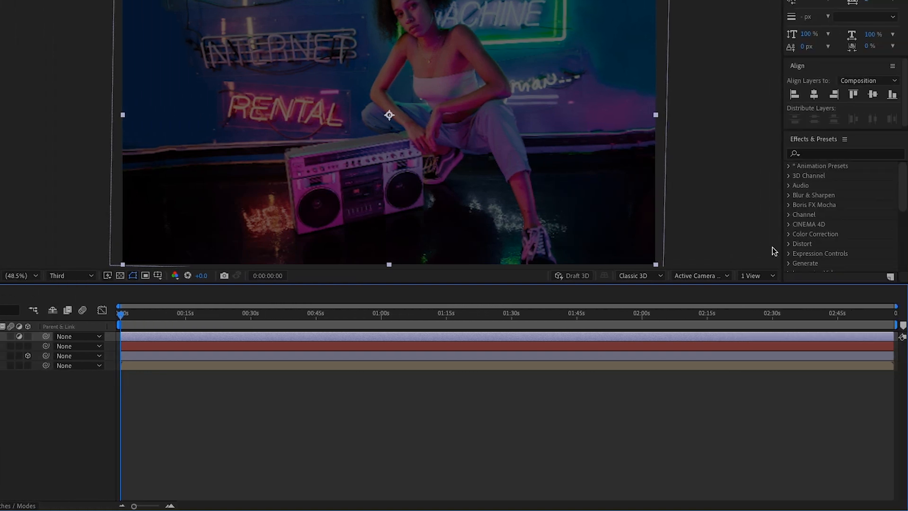
pyautogui.click(834, 155)
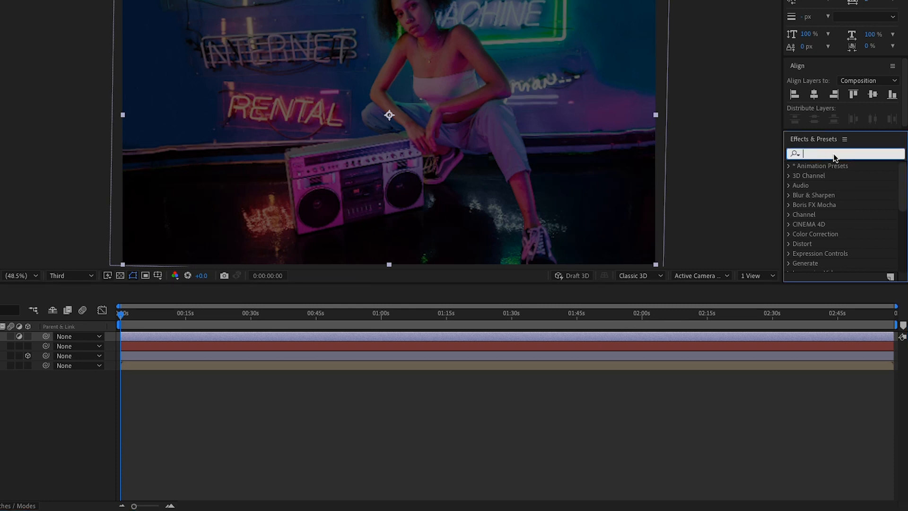
pyautogui.write('Tint')
pyautogui.moveTo(838, 208); pyautogui.dragTo(0, 338)
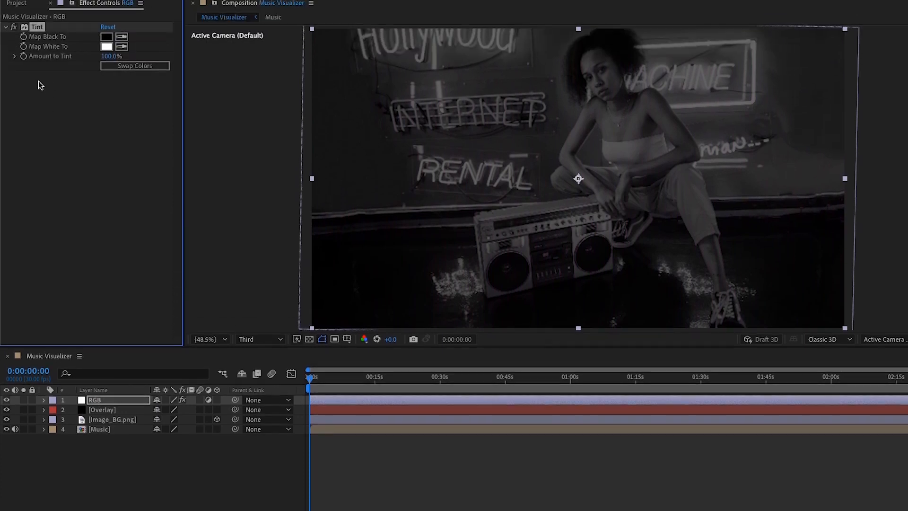
pyautogui.click(17, 46)
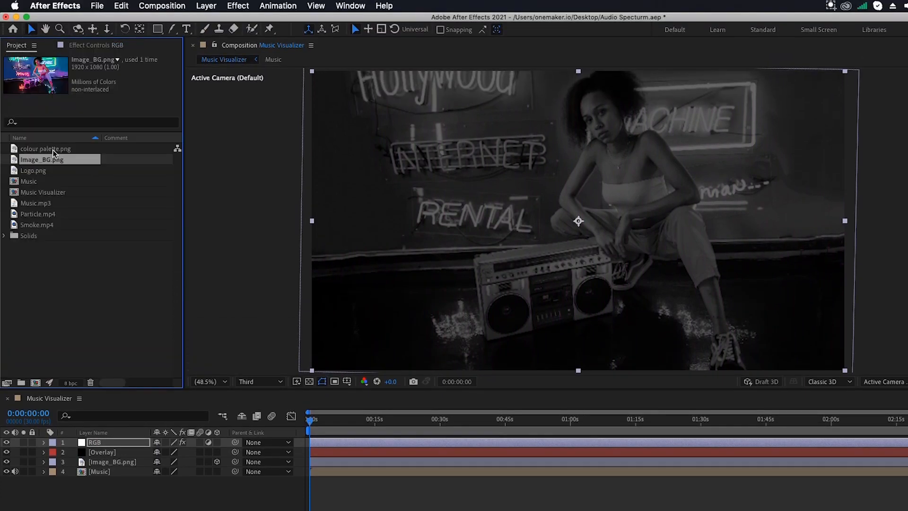
pyautogui.moveTo(54, 151); pyautogui.dragTo(101, 443)
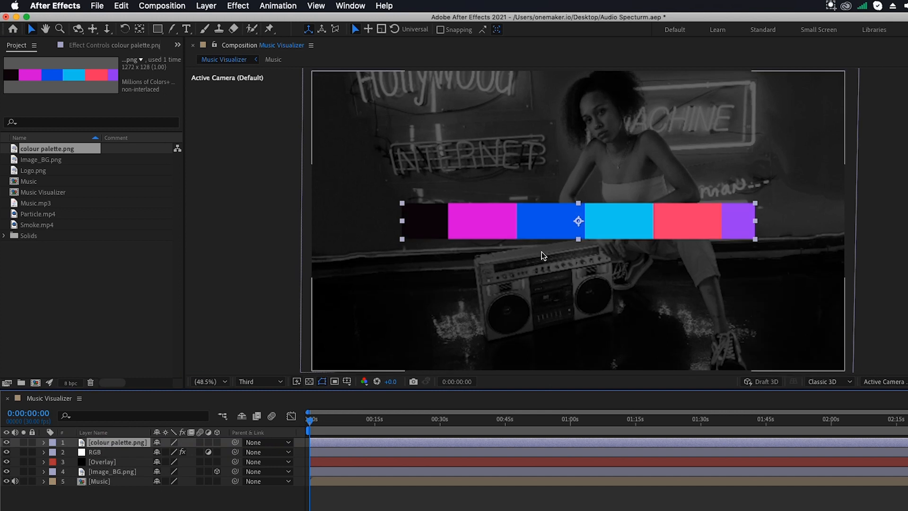
# Move the colour palette strip down to the bottom of the frame.
pyautogui.moveTo(531, 223); pyautogui.dragTo(529, 358)
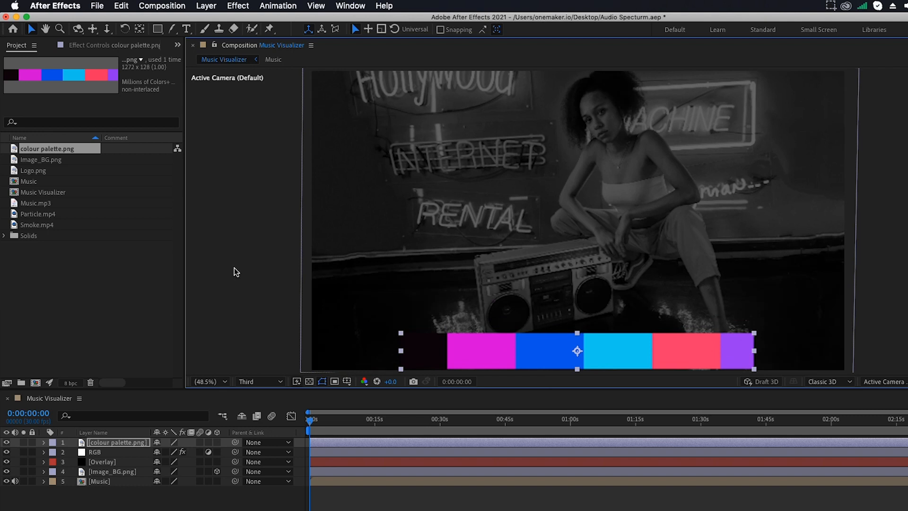
pyautogui.click(95, 451)
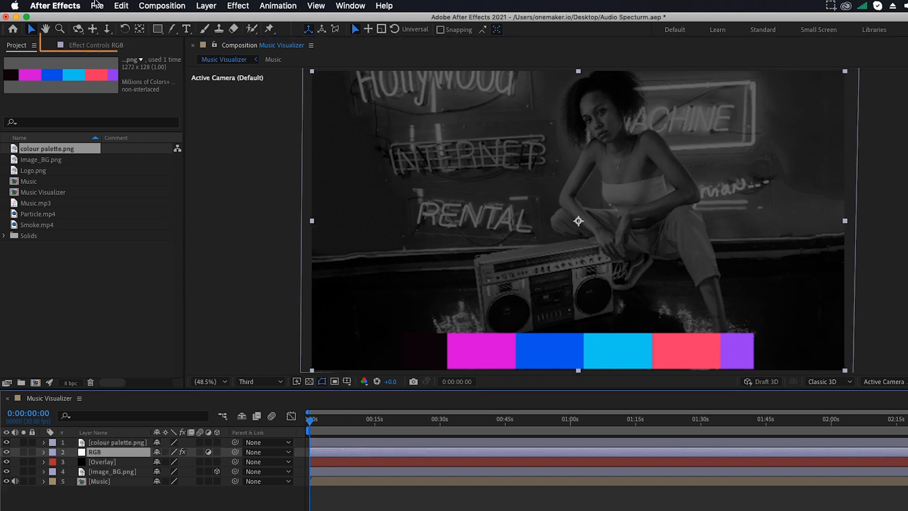
pyautogui.click(93, 47)
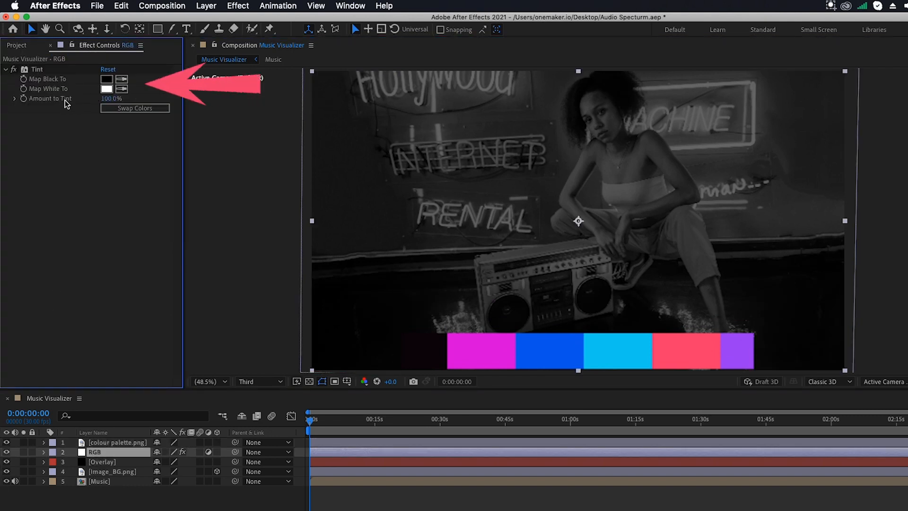
# Map Tint's black to the red swatch and white to the blue swatch, then apply Emboss to RGB.
pyautogui.click(122, 79)
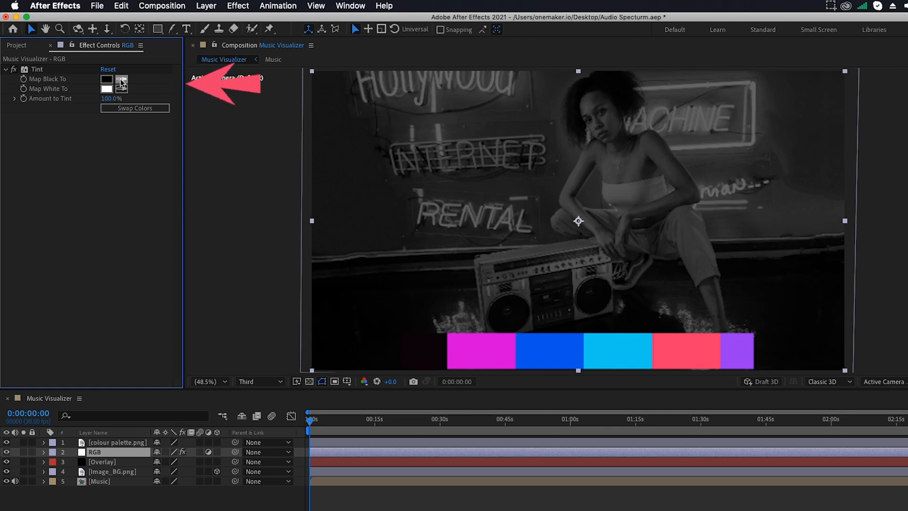
pyautogui.click(688, 340)
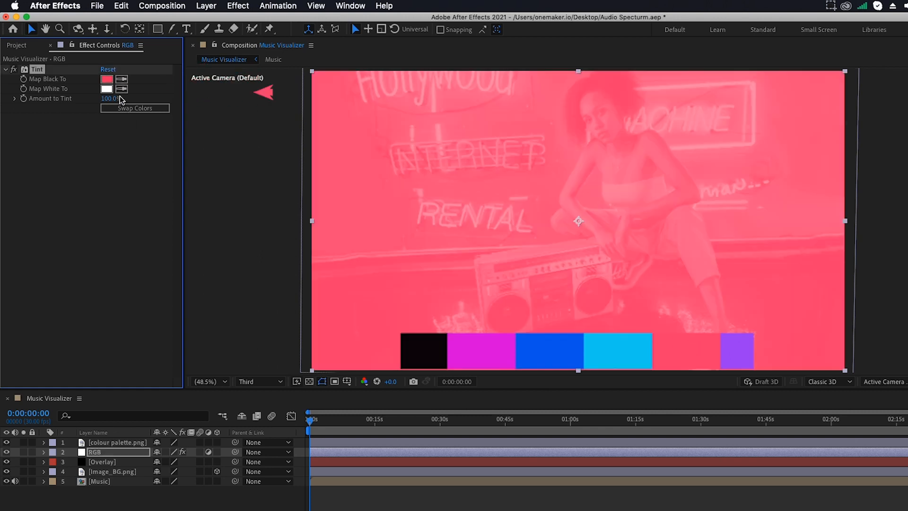
pyautogui.click(540, 353)
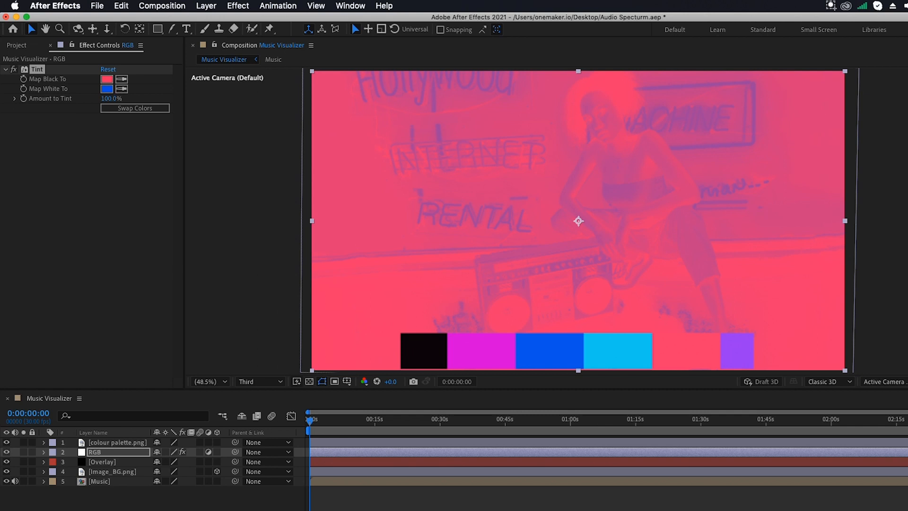
pyautogui.moveTo(906, 337); pyautogui.dragTo(129, 450)
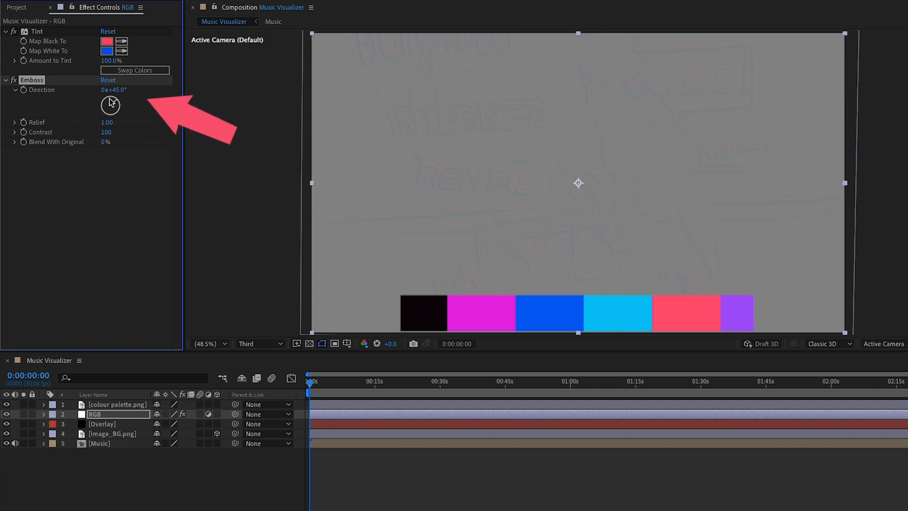
# Drive Emboss Relief with an expression using Audio Amplitude Both Channels divided by 2.
pyautogui.keyDown('alt'); pyautogui.click(24, 122); pyautogui.keyUp('alt')
pyautogui.click(657, 509)
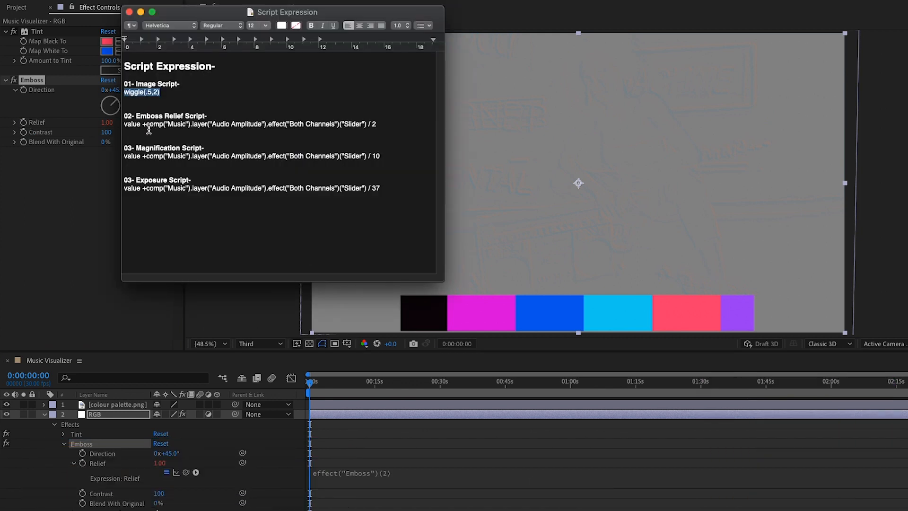
pyautogui.moveTo(124, 124); pyautogui.dragTo(376, 124)
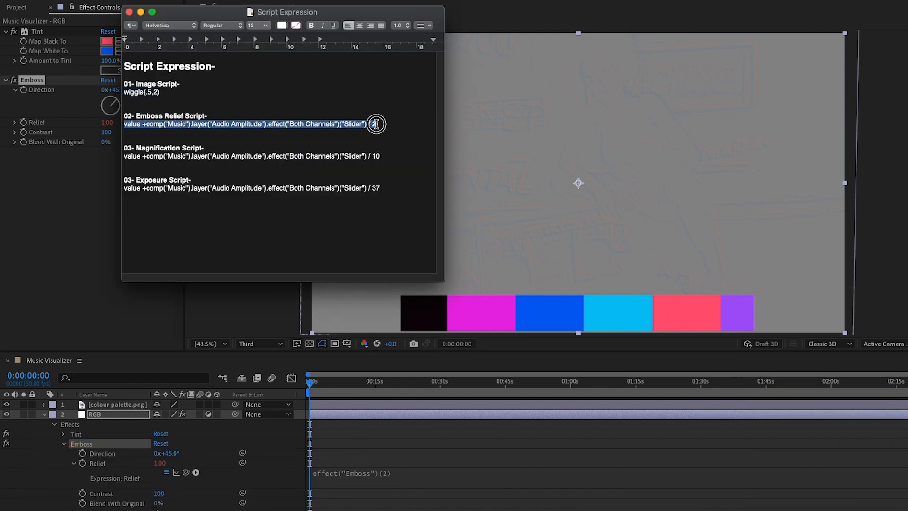
pyautogui.press('super+c')
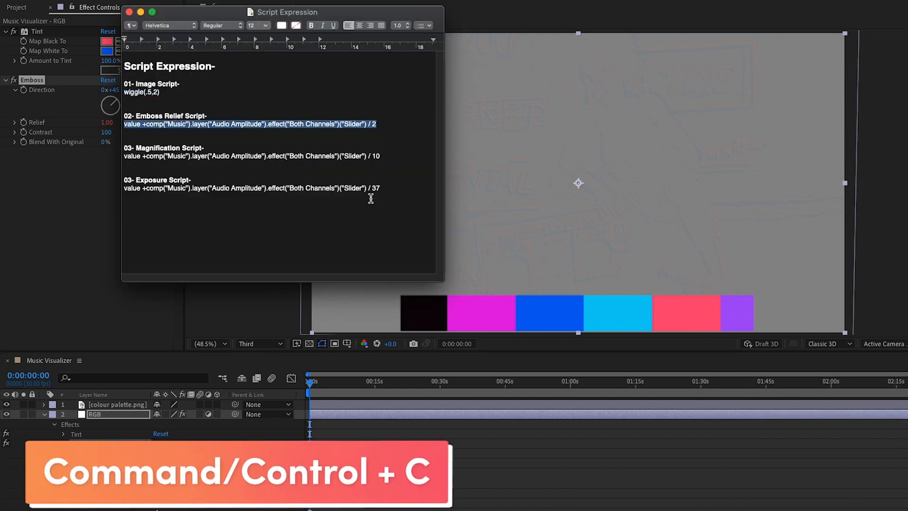
pyautogui.click(369, 509)
pyautogui.press('super+v')
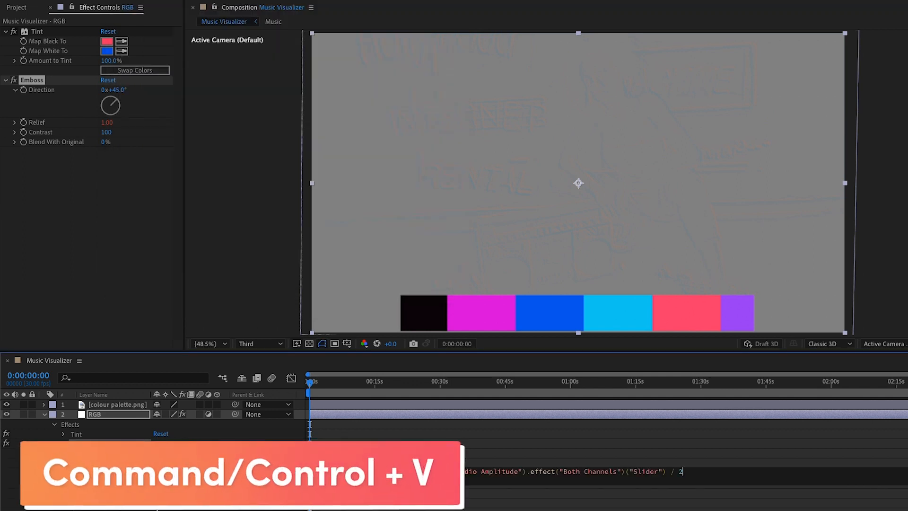
pyautogui.click(264, 438)
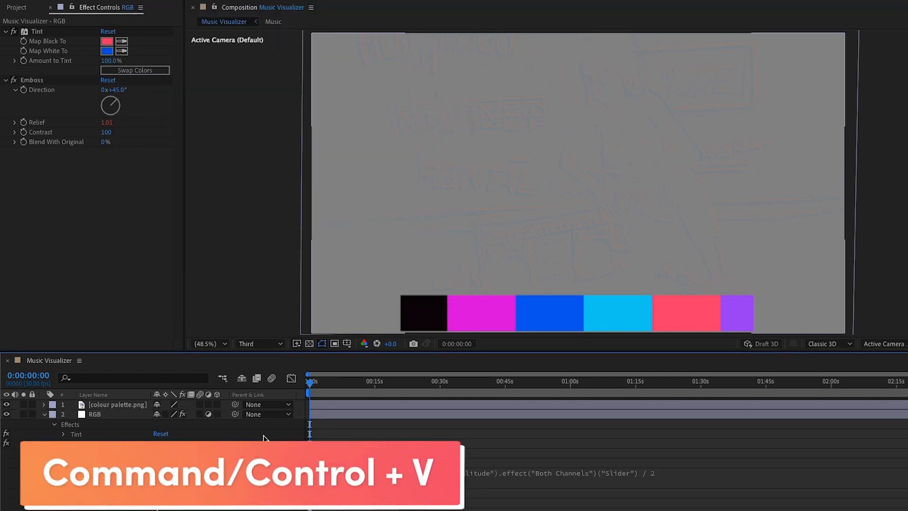
pyautogui.click(46, 414)
pyautogui.click(110, 414)
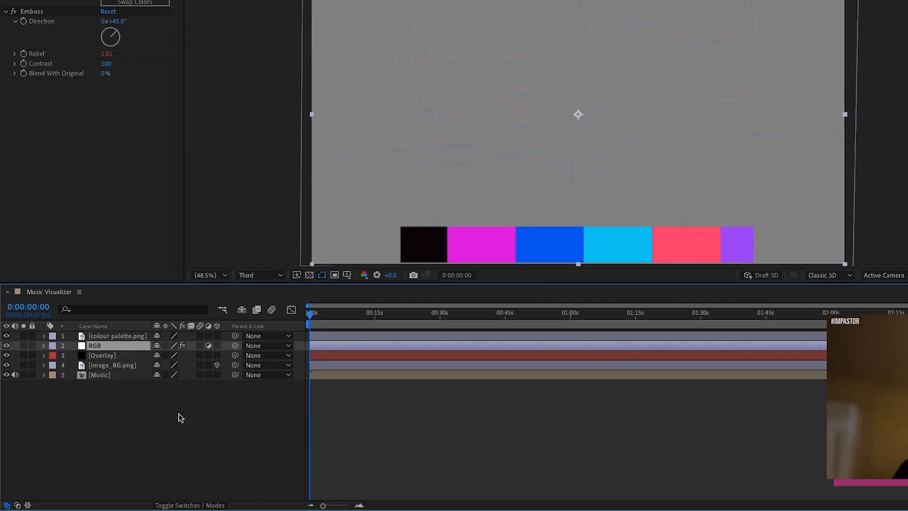
# Set the RGB adjustment layer's blending mode to Hard Light.
pyautogui.click(189, 505)
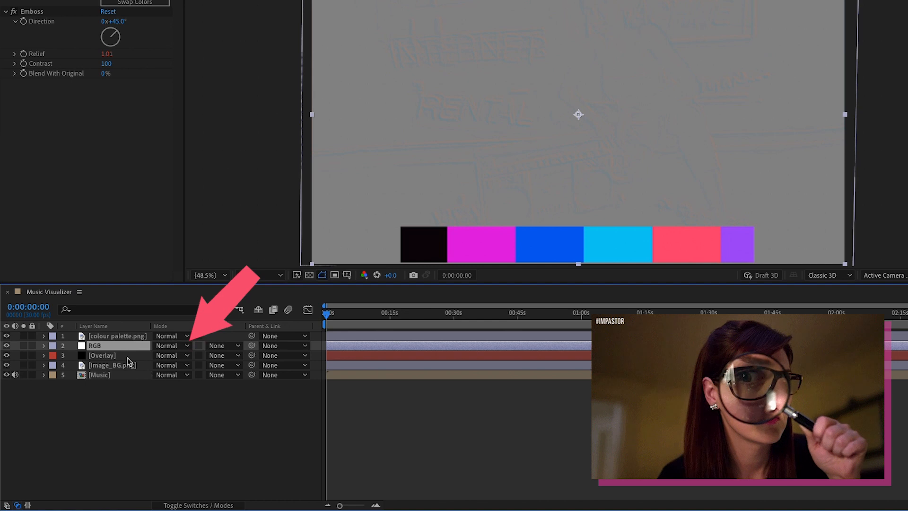
pyautogui.click(185, 349)
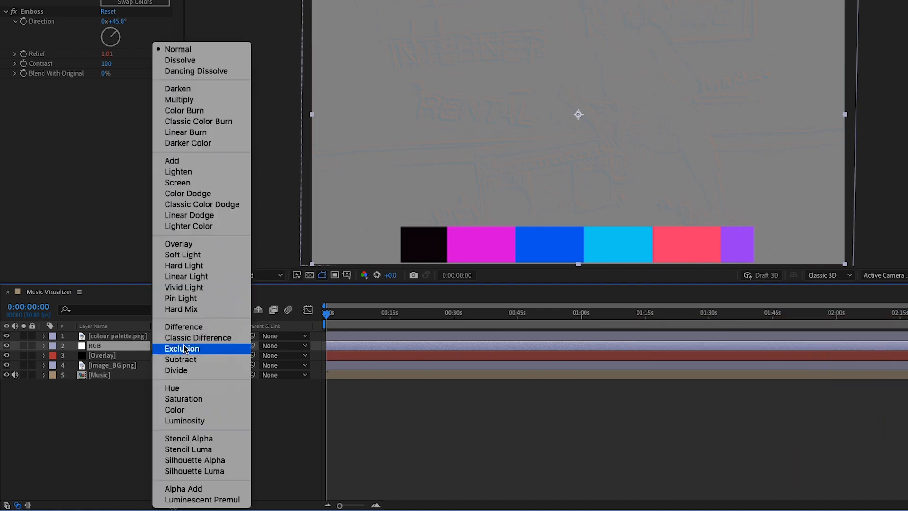
pyautogui.click(205, 265)
pyautogui.click(16, 46)
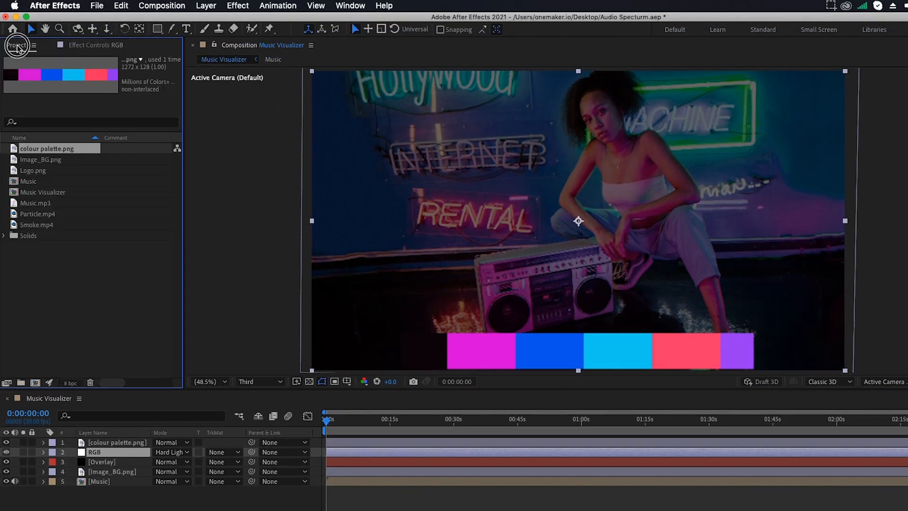
# Add Smoke.mp4 in Screen mode at 25% opacity with its audio muted.
pyautogui.moveTo(44, 229); pyautogui.dragTo(98, 441)
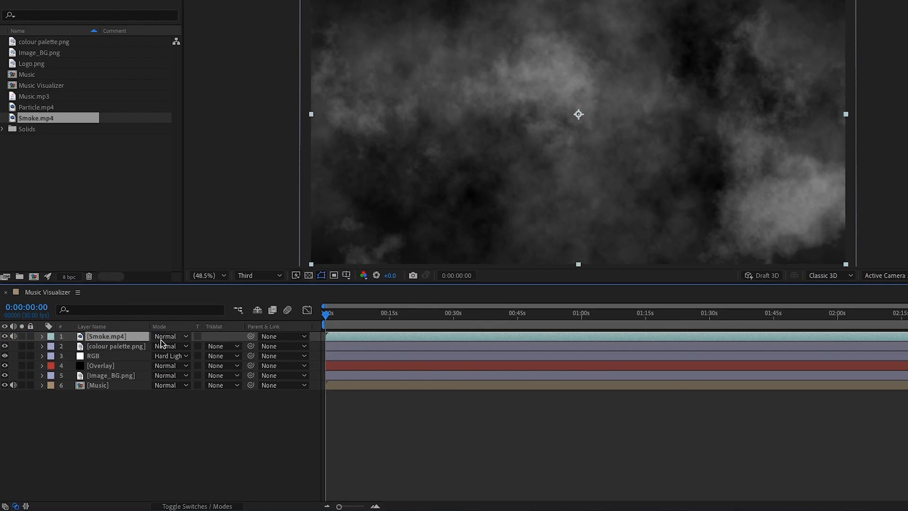
pyautogui.click(161, 338)
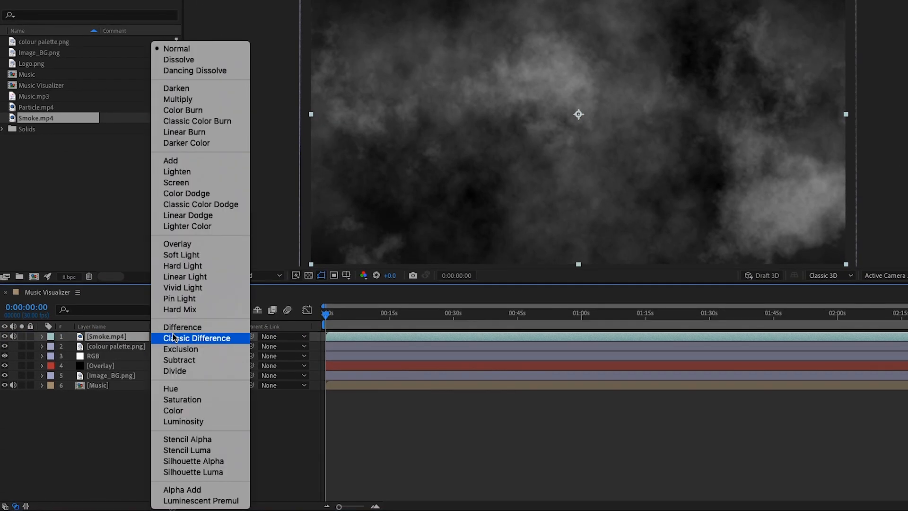
pyautogui.click(184, 186)
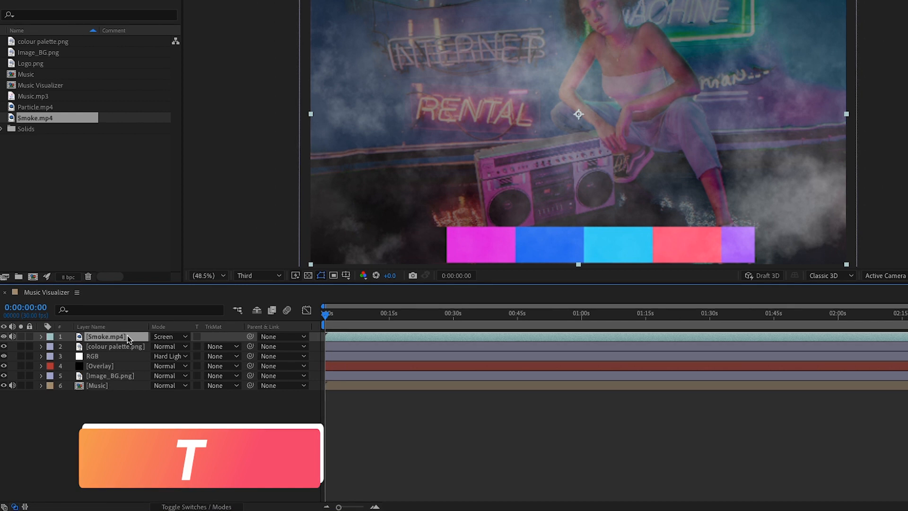
pyautogui.press('t')
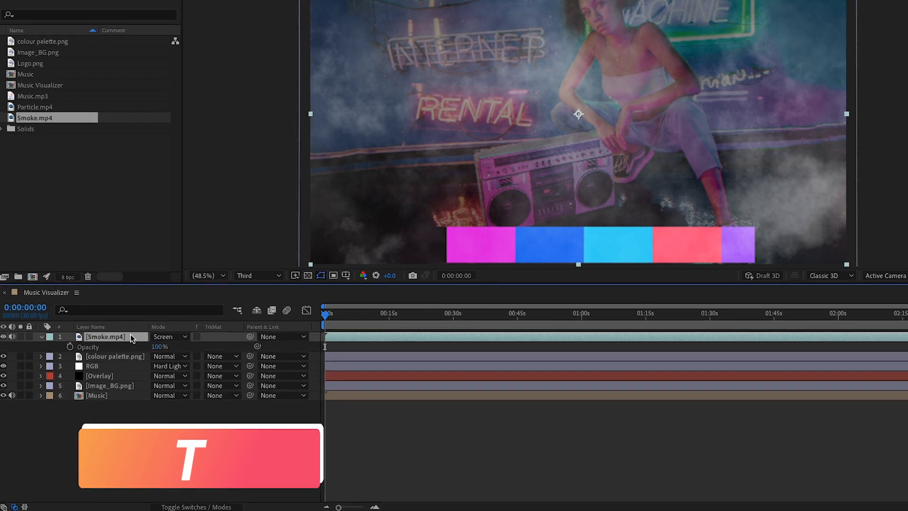
pyautogui.click(159, 347)
pyautogui.click(141, 449)
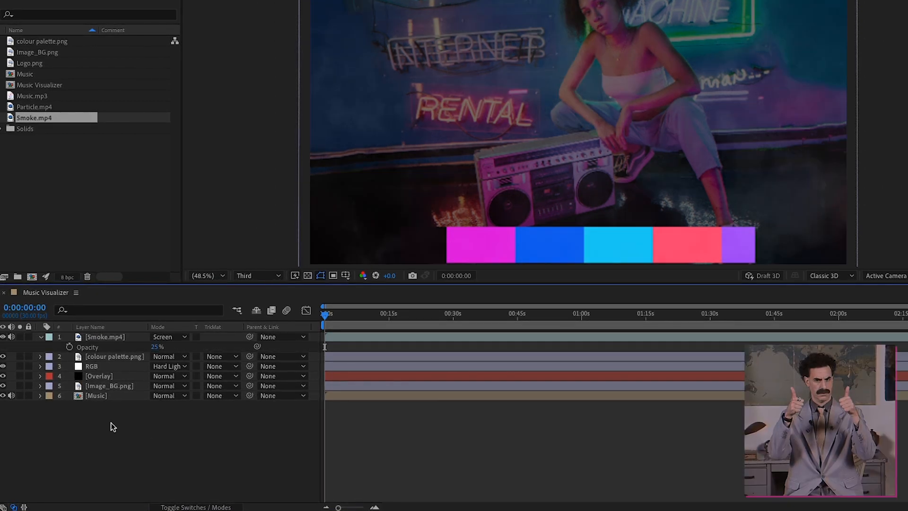
pyautogui.click(40, 336)
pyautogui.click(11, 337)
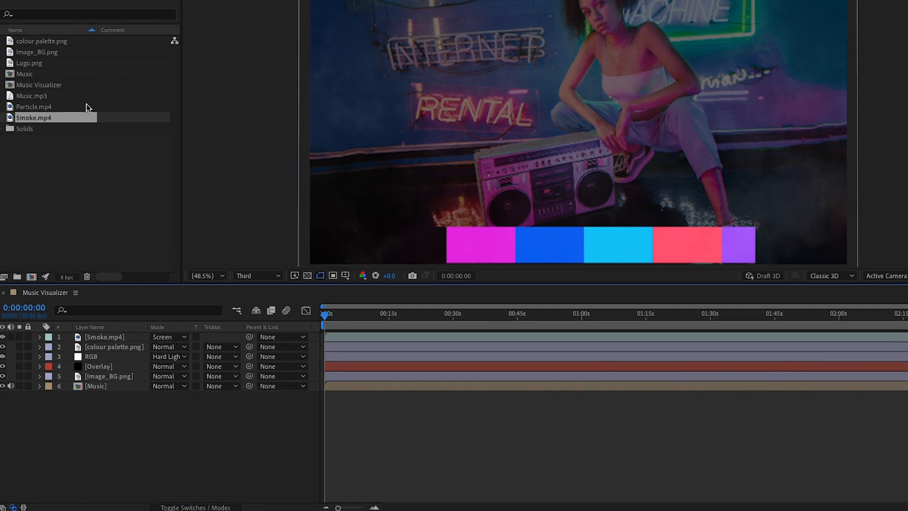
# Add Particle.mp4 on top of the stack in Screen mode.
pyautogui.moveTo(34, 106); pyautogui.dragTo(92, 338)
pyautogui.click(168, 337)
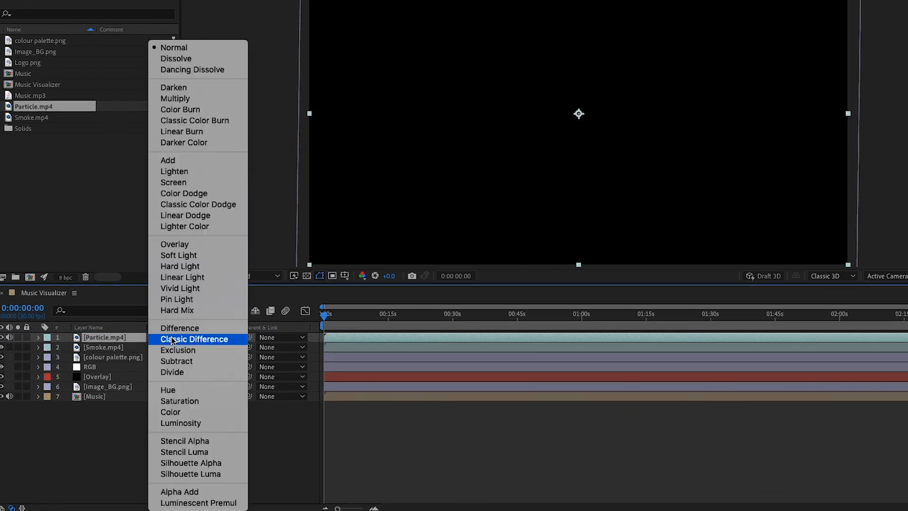
pyautogui.click(174, 183)
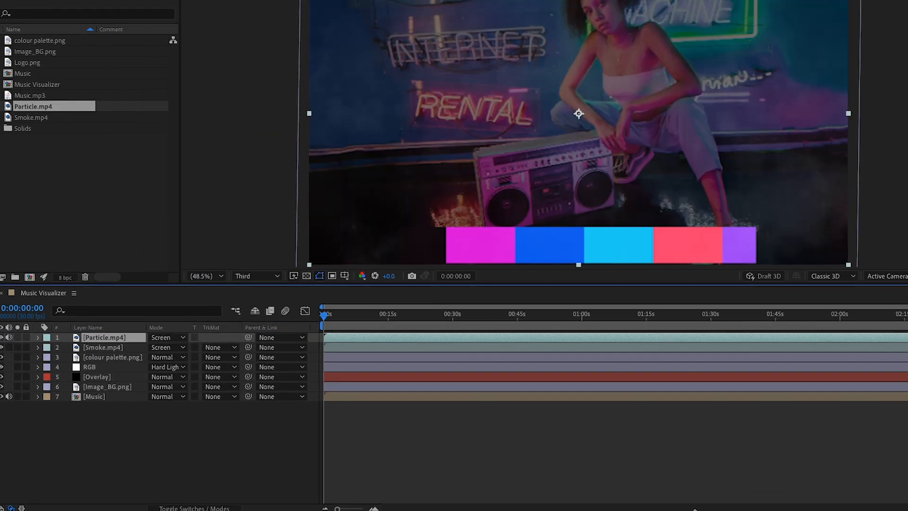
pyautogui.rightClick(149, 446)
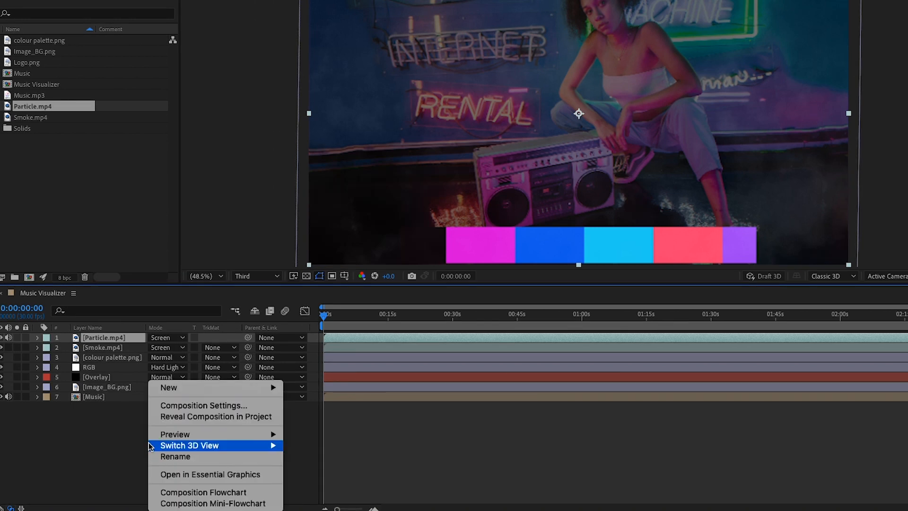
# Create a new adjustment layer and rename it Mag.
pyautogui.moveTo(197, 388)
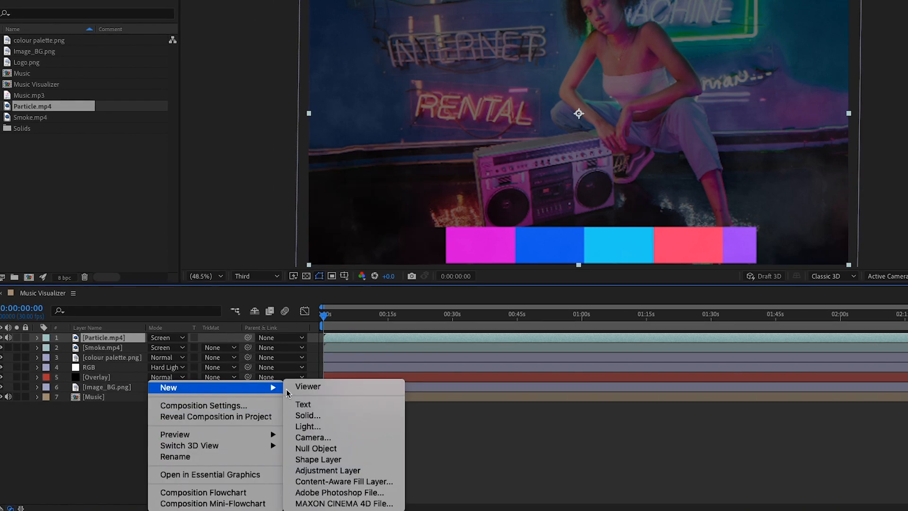
pyautogui.click(326, 470)
pyautogui.rightClick(106, 339)
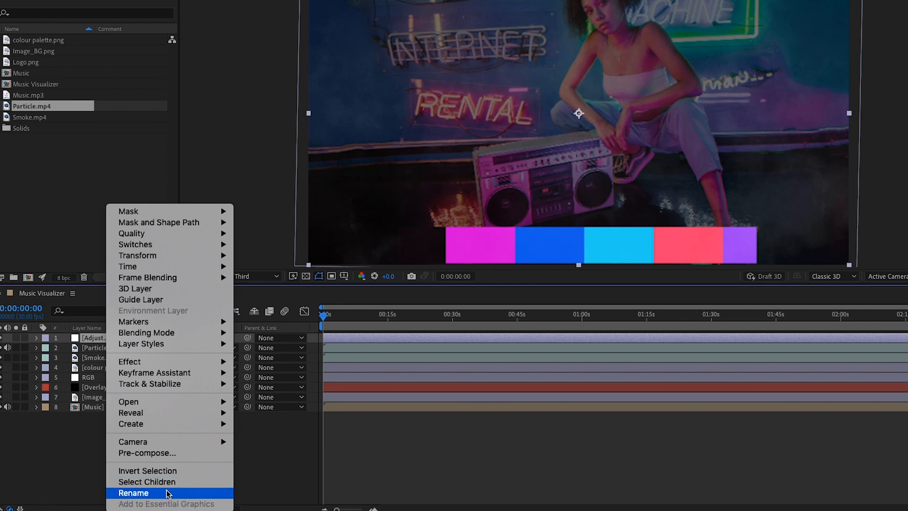
pyautogui.click(133, 492)
pyautogui.write('Glo')
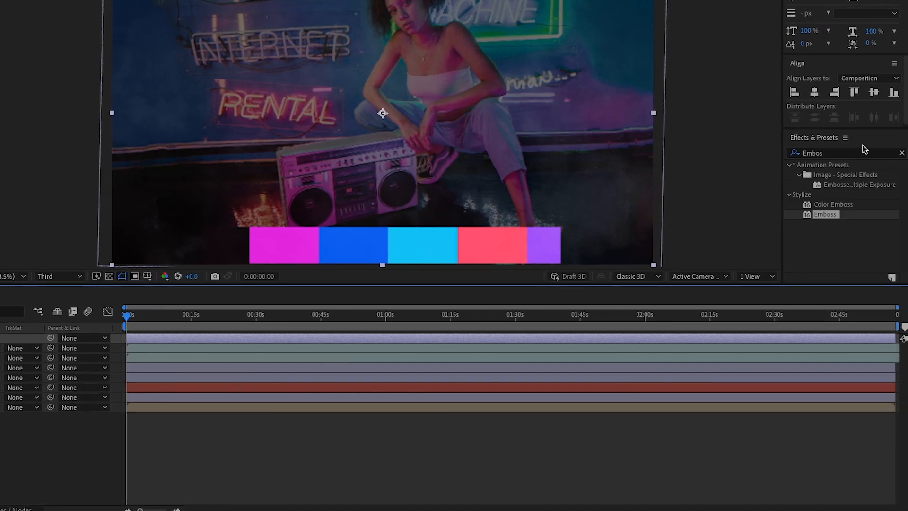
# Search Effects & Presets for Magnify and apply it to the Mag layer.
pyautogui.click(902, 153)
pyautogui.click(876, 152)
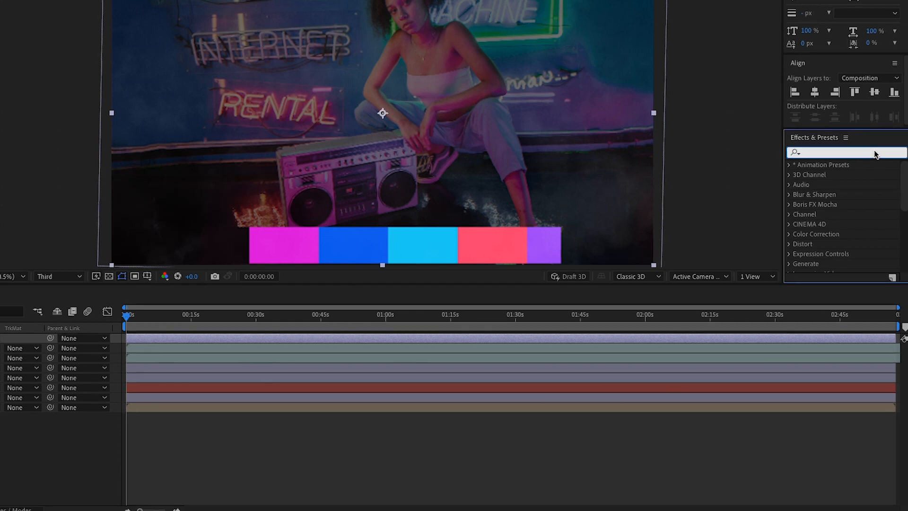
pyautogui.write('Magni')
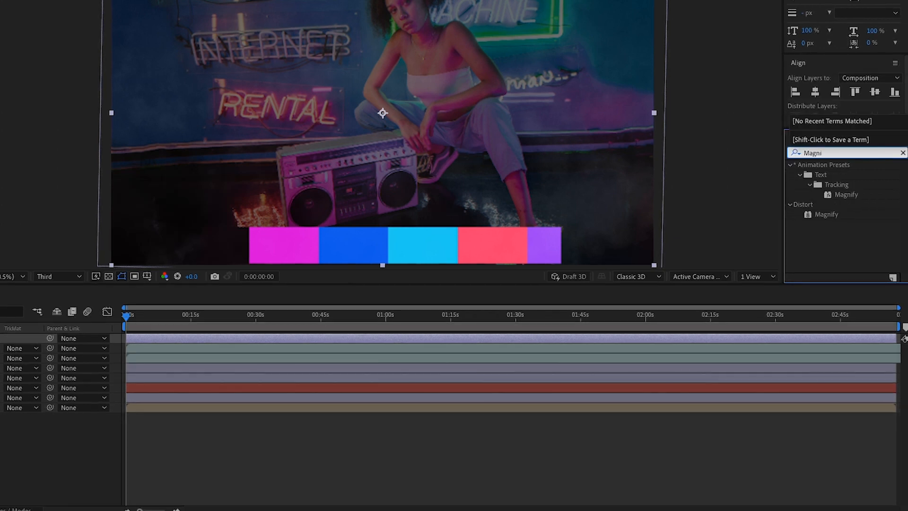
pyautogui.moveTo(831, 215); pyautogui.dragTo(112, 340)
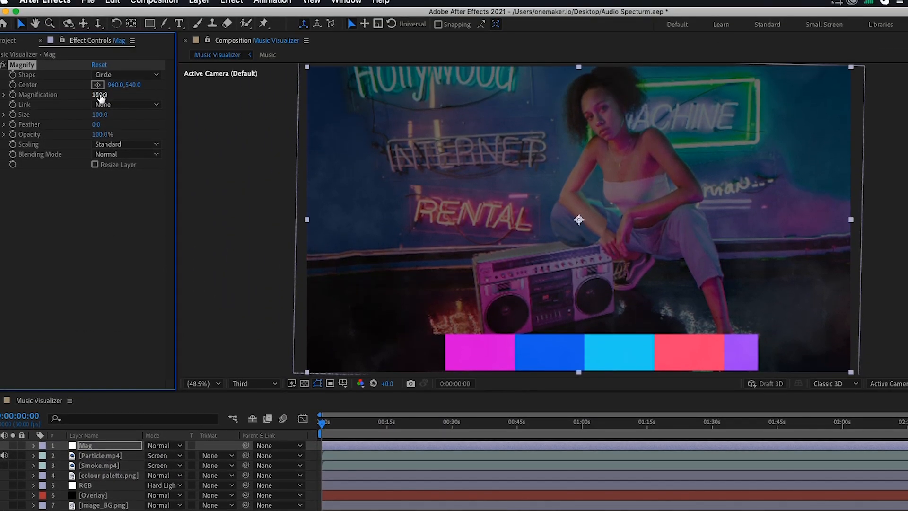
# Set Magnify's Magnification to 100 and Size to 1255.
pyautogui.click(100, 95)
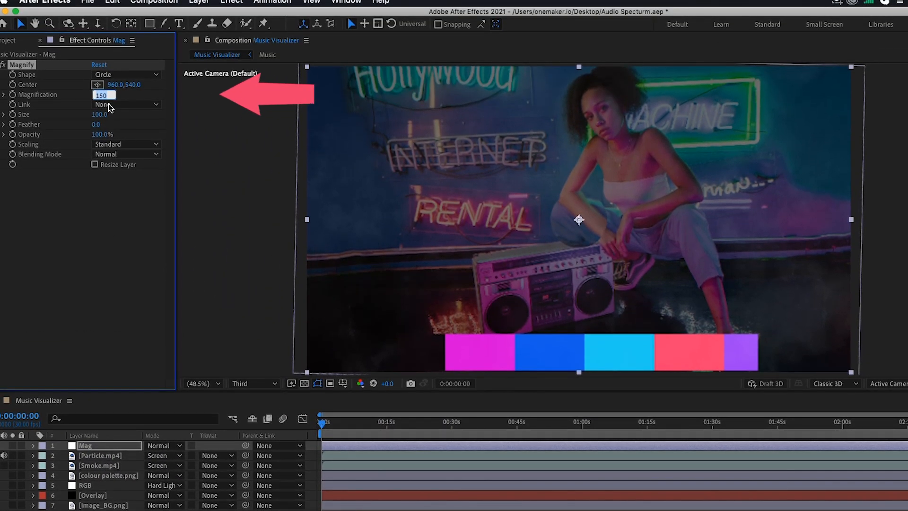
pyautogui.press('Tab')
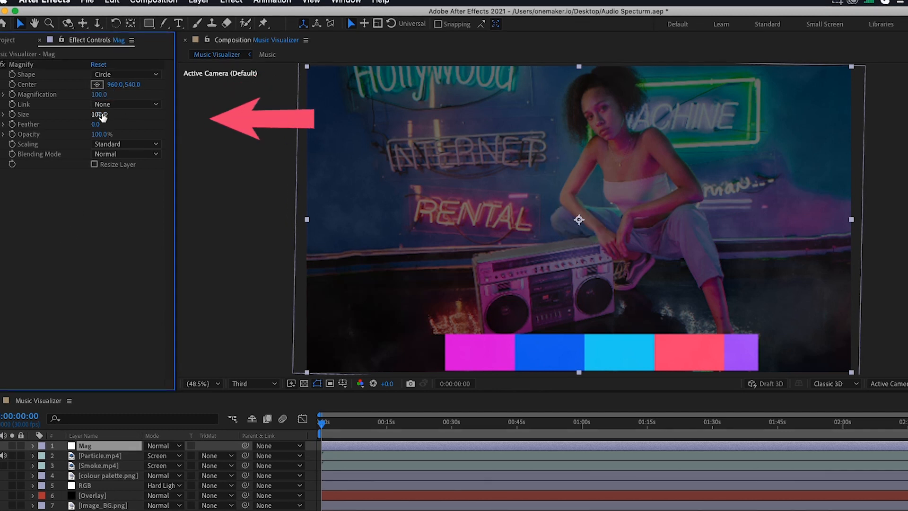
pyautogui.write('1255')
pyautogui.press('Return')
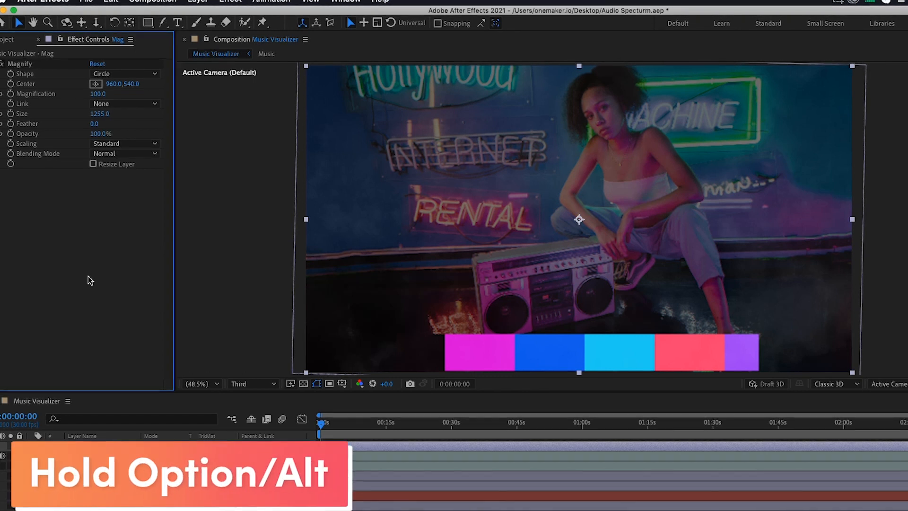
# Give Magnification an expression from the notes adding Audio Amplitude divided by 10.
pyautogui.keyDown('alt'); pyautogui.click(11, 97); pyautogui.keyUp('alt')
pyautogui.click(652, 486)
pyautogui.click(118, 92)
pyautogui.moveTo(113, 87); pyautogui.dragTo(377, 86)
pyautogui.hotkey('ctrl', 'c')
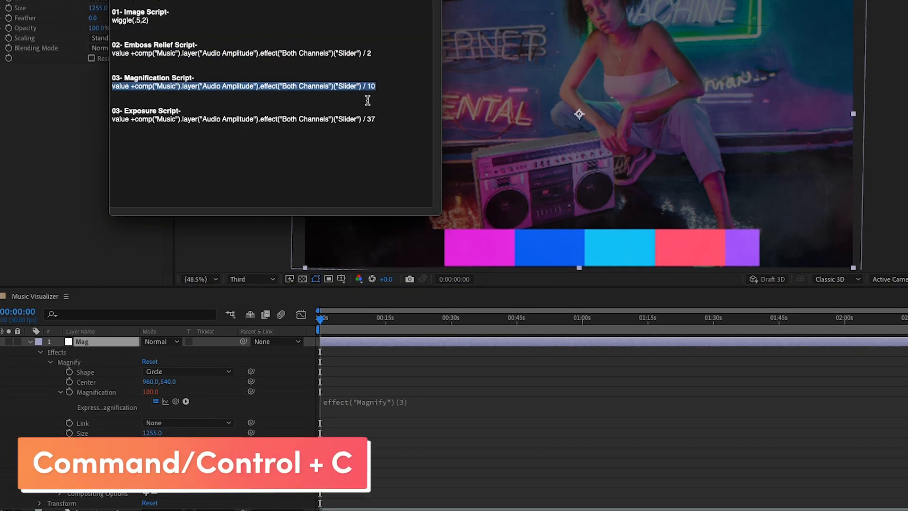
pyautogui.click(404, 401)
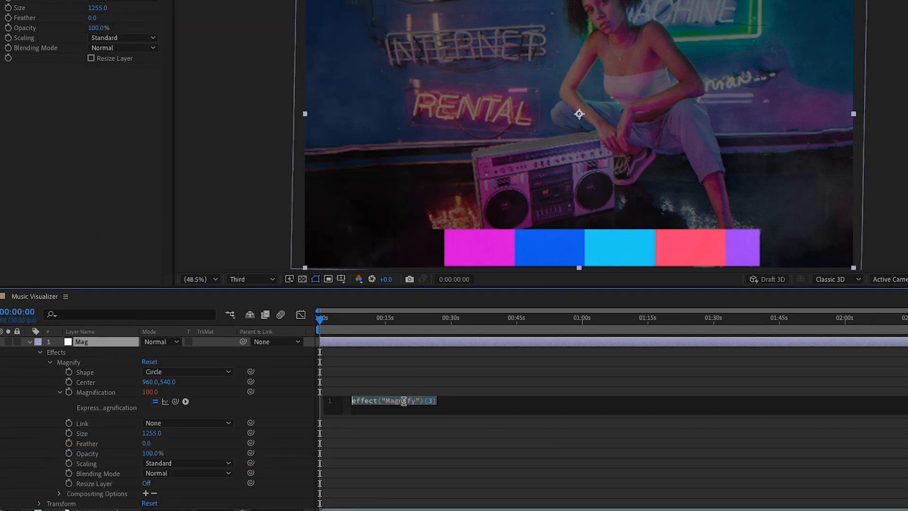
pyautogui.hotkey('ctrl', 'v')
pyautogui.click(291, 377)
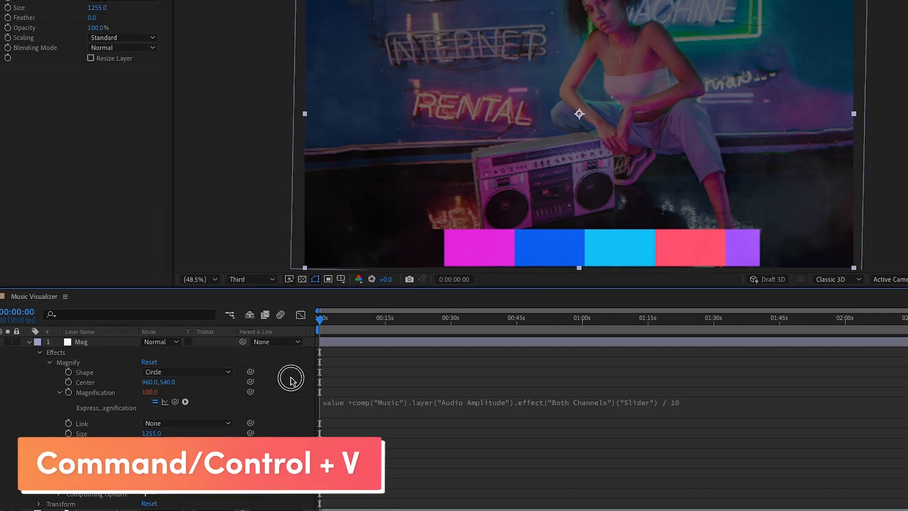
pyautogui.click(30, 341)
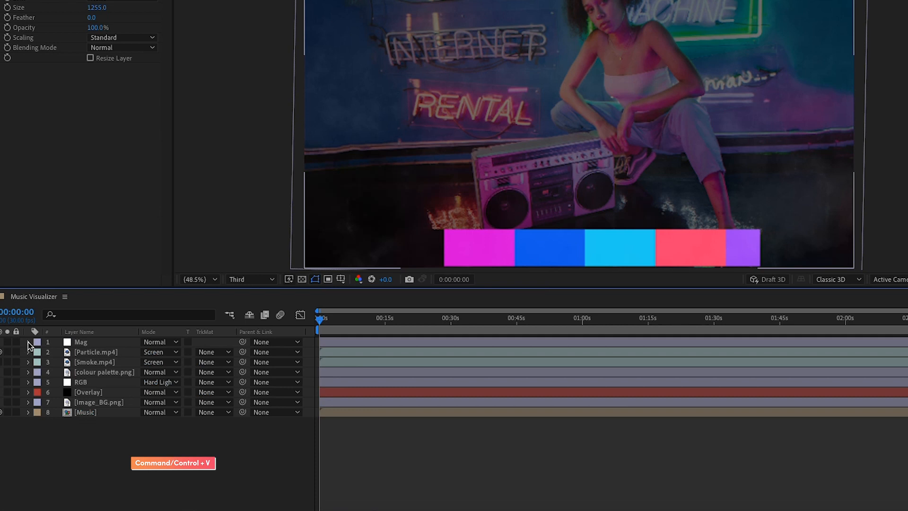
# Create another adjustment layer and name it Exposure.
pyautogui.rightClick(150, 475)
pyautogui.moveTo(227, 393)
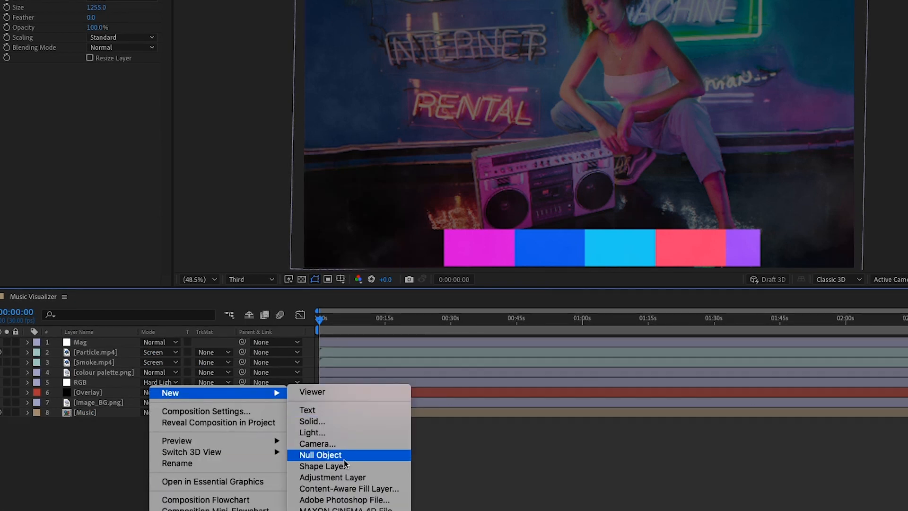
pyautogui.click(343, 478)
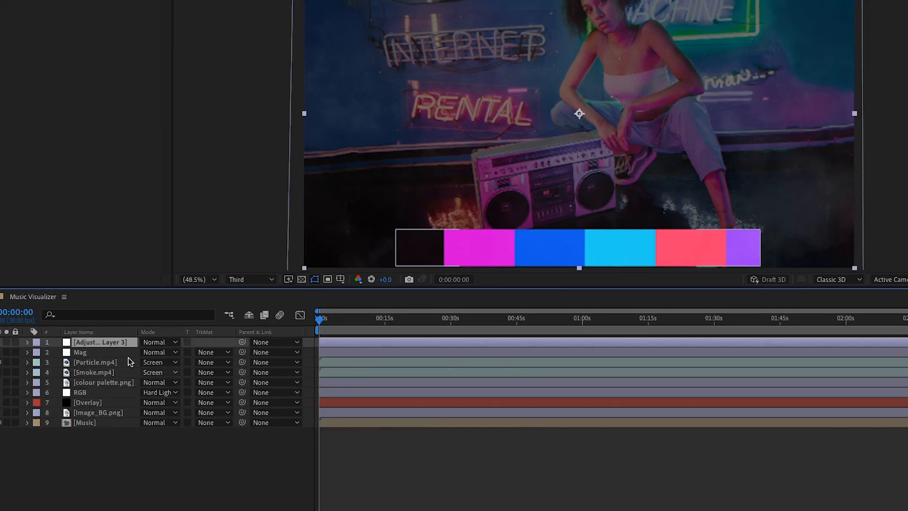
pyautogui.rightClick(101, 342)
pyautogui.click(150, 501)
pyautogui.write('Exposure')
pyautogui.press('Return')
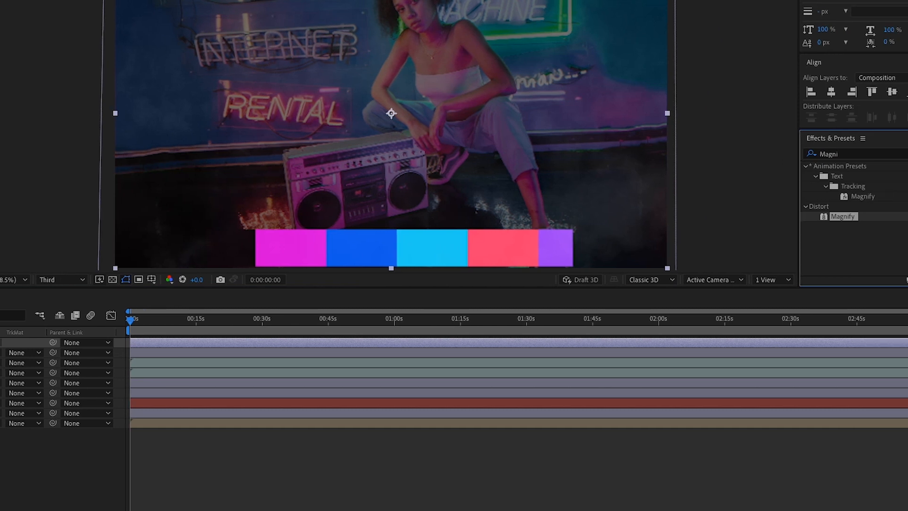
# Search for Exposure and apply the Exposure effect to the top layer.
pyautogui.click(832, 155)
pyautogui.write('Exposu')
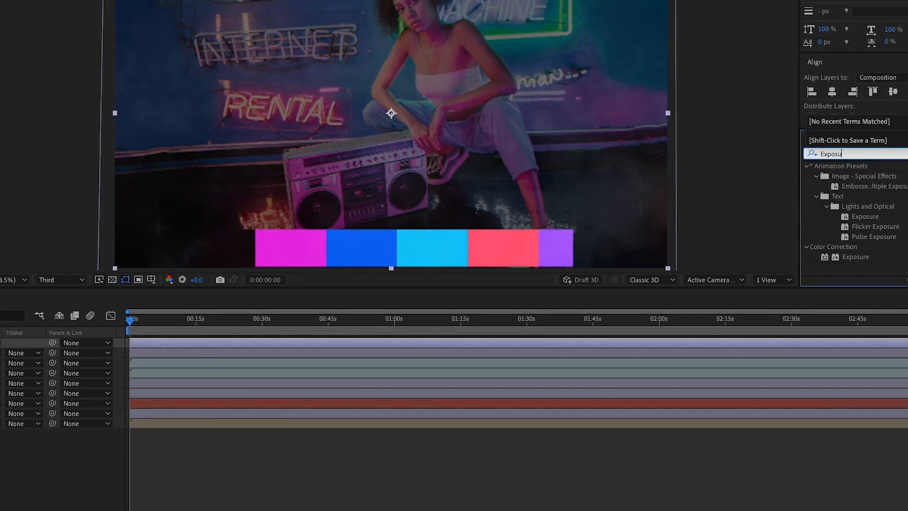
pyautogui.moveTo(865, 258); pyautogui.dragTo(106, 344)
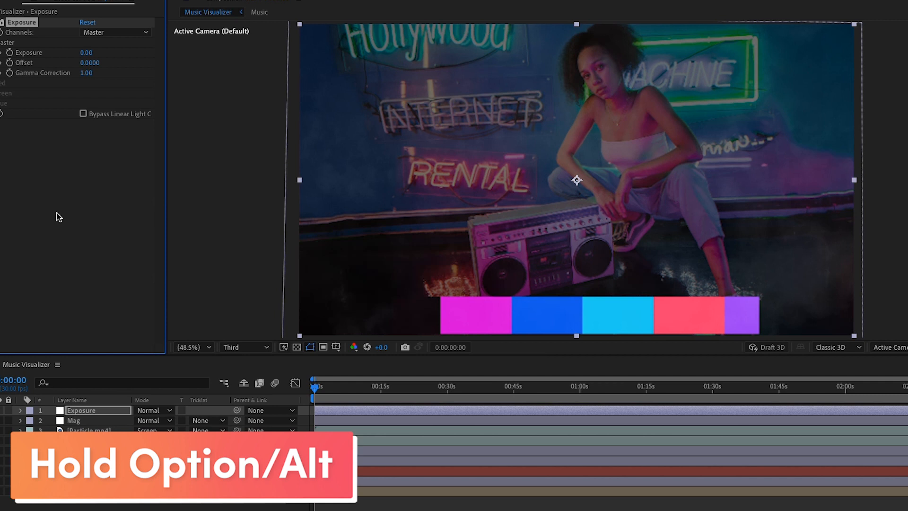
# Paste the notes' Exposure Script as the Exposure expression: Audio Amplitude slider divided by 37.
pyautogui.keyDown('alt'); pyautogui.click(8, 53); pyautogui.keyUp('alt')
pyautogui.click(665, 491)
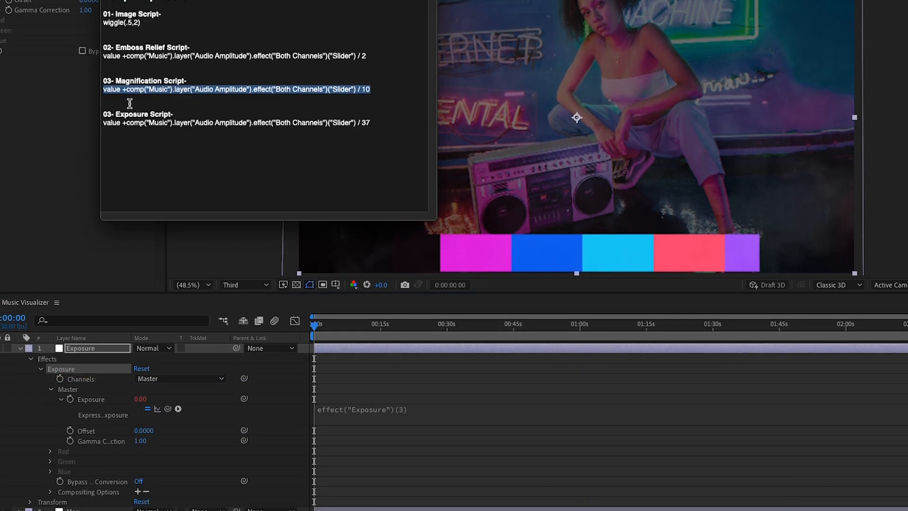
pyautogui.click(116, 129)
pyautogui.moveTo(102, 123); pyautogui.dragTo(372, 123)
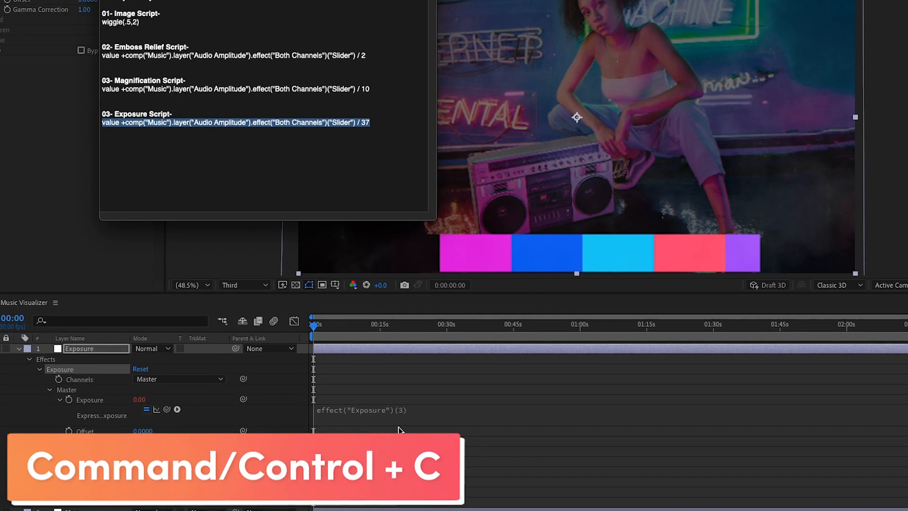
pyautogui.click(387, 416)
pyautogui.click(387, 412)
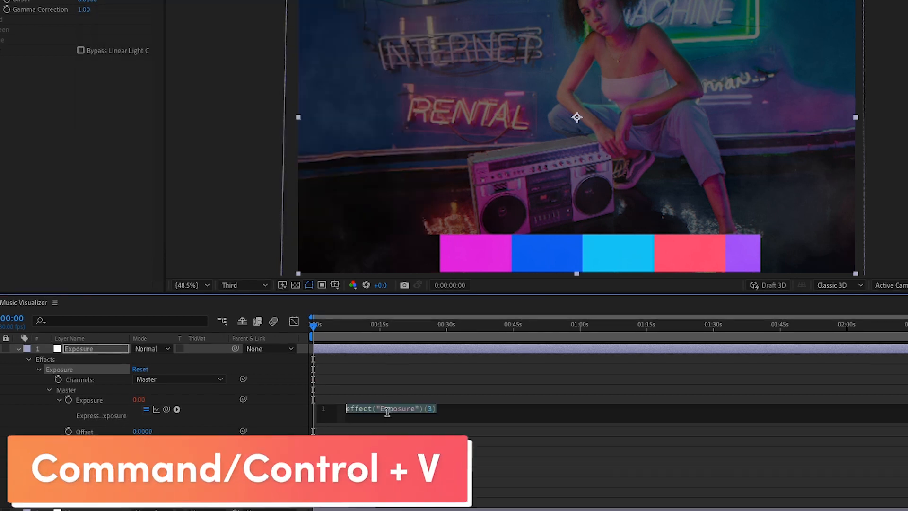
pyautogui.hotkey('ctrl', 'v')
pyautogui.click(289, 407)
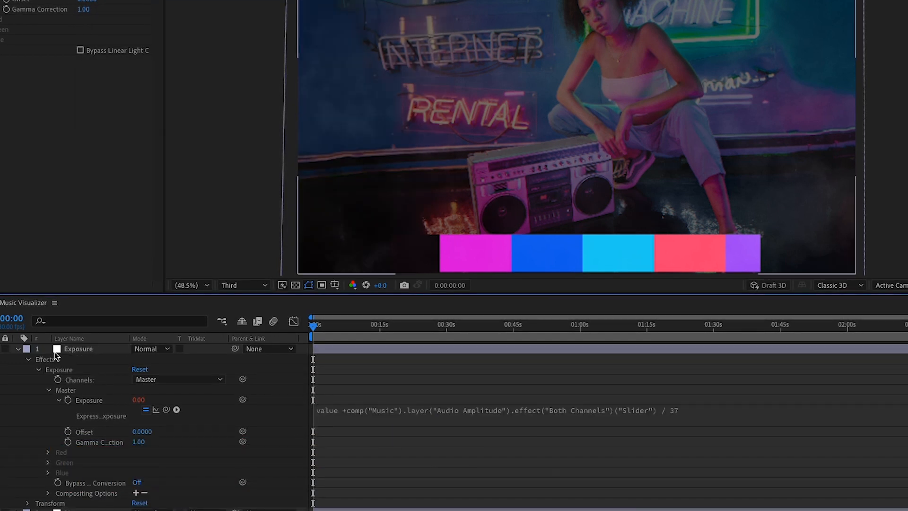
pyautogui.click(17, 349)
pyautogui.rightClick(131, 477)
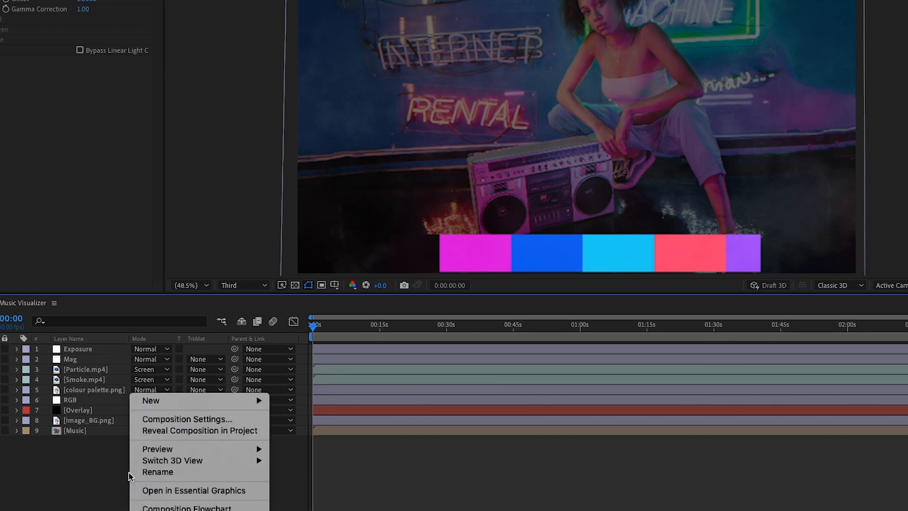
# Create a text layer reading Onemaker.io and shift it slightly left and down.
pyautogui.moveTo(178, 406)
pyautogui.click(307, 420)
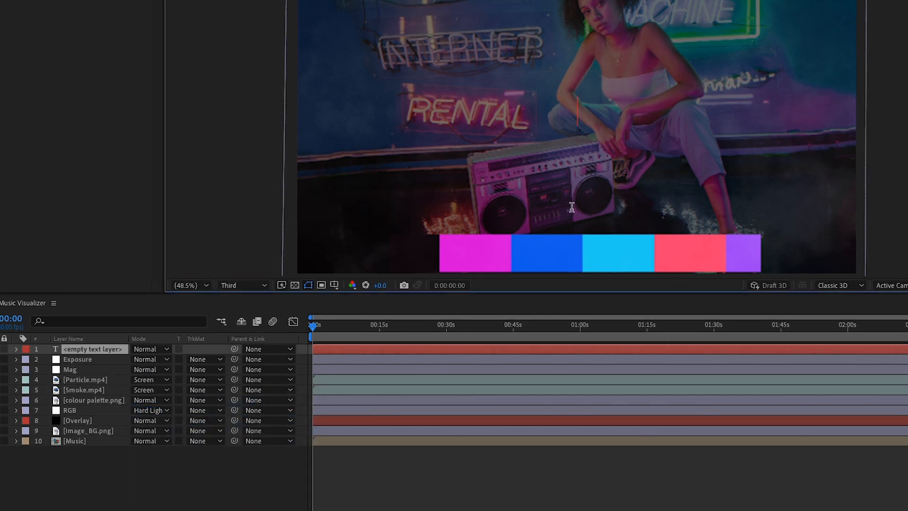
pyautogui.write('Onemaker.io')
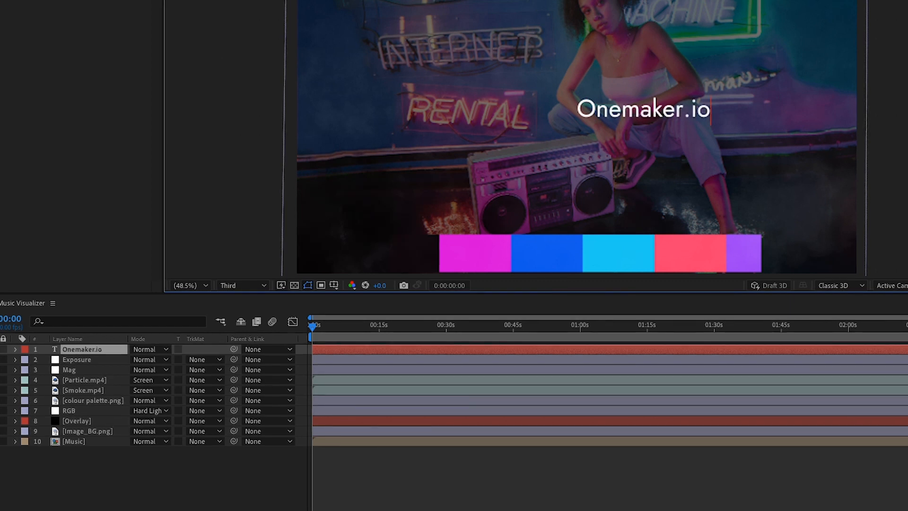
pyautogui.click(90, 350)
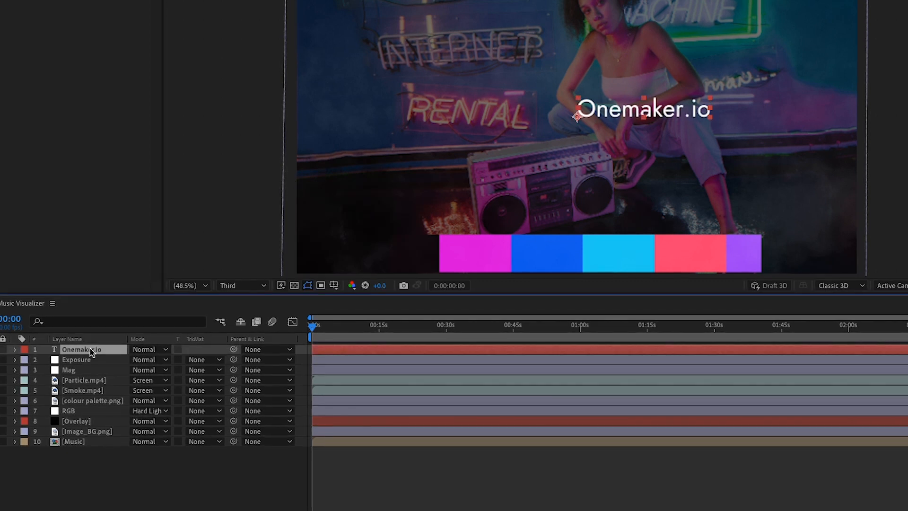
pyautogui.moveTo(643, 110); pyautogui.dragTo(614, 126)
pyautogui.hotkey('ctrl', 'shift', 'a')
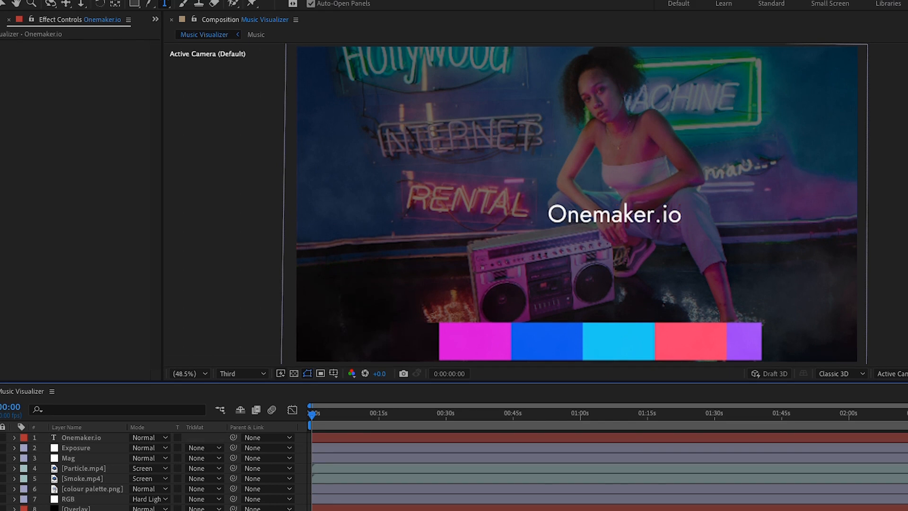
pyautogui.moveTo(135, 9); pyautogui.dragTo(180, 32)
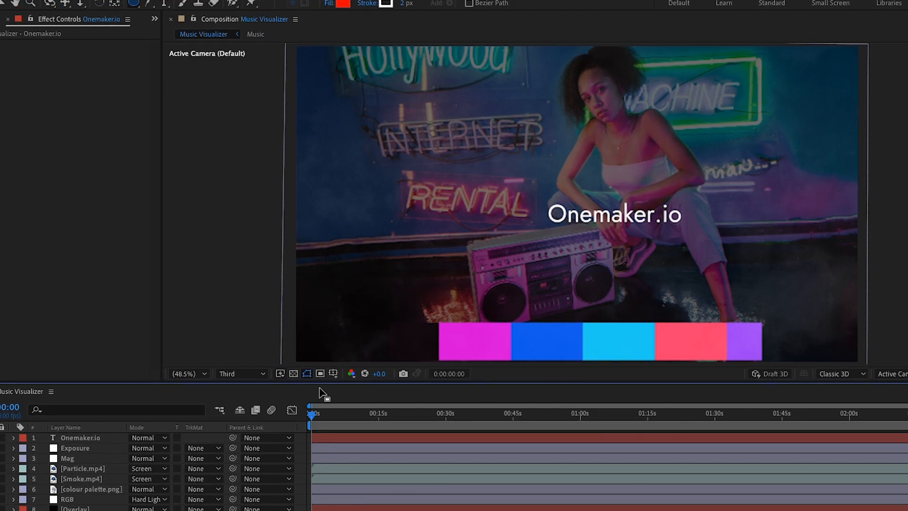
# Show the title/action safe guides and draw a perfect circle near the frame centre.
pyautogui.click(334, 374)
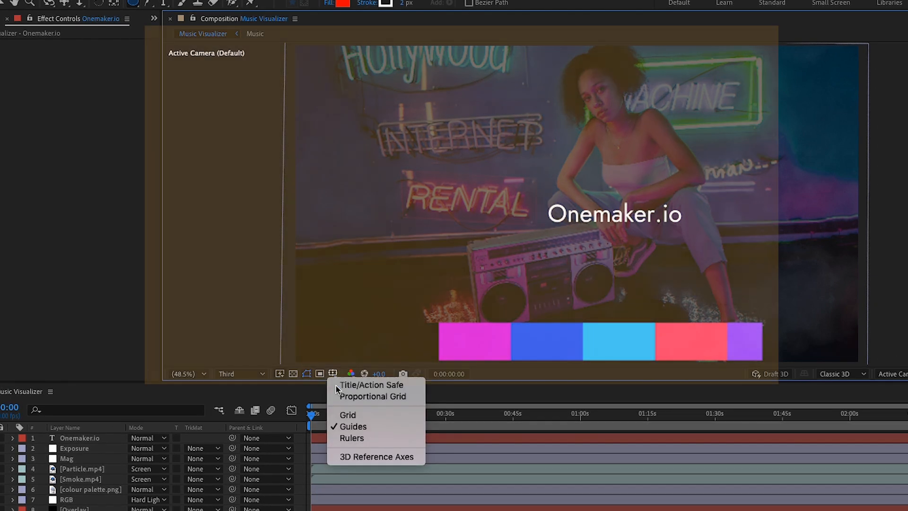
pyautogui.click(336, 385)
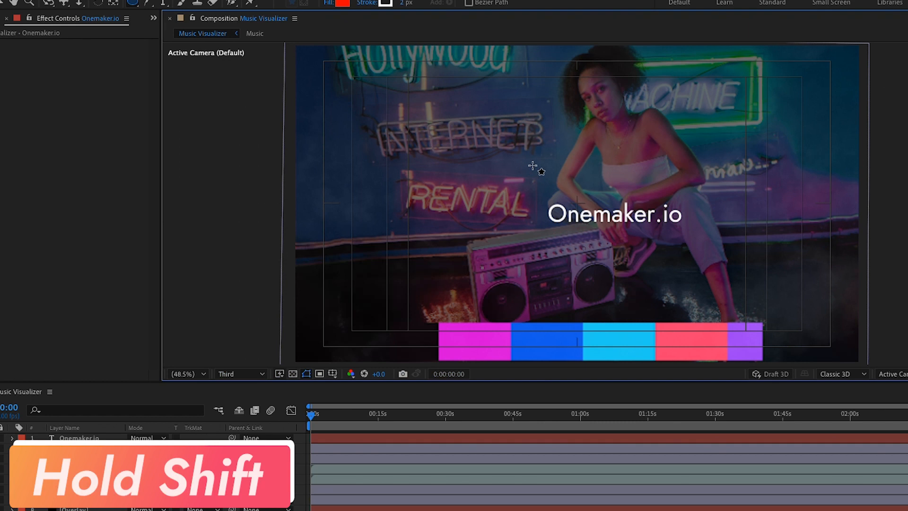
pyautogui.moveTo(511, 151); pyautogui.dragTo(633, 238)
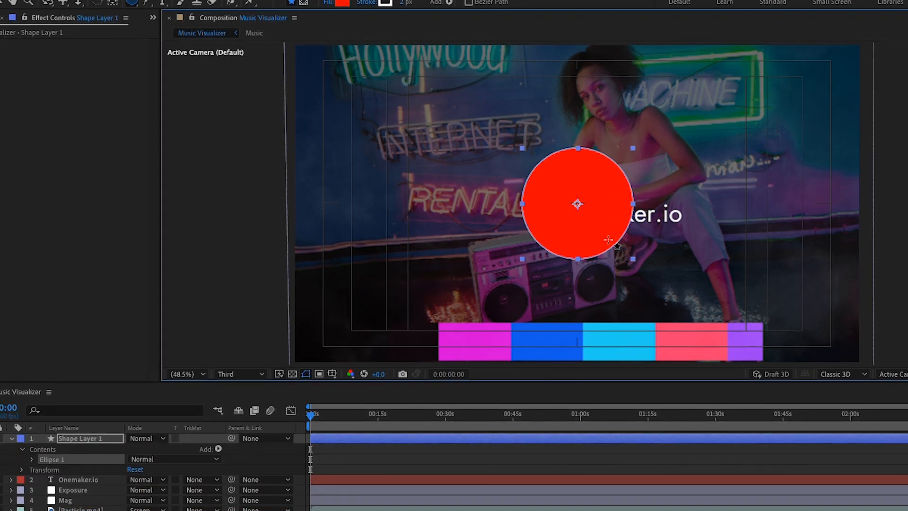
# Set the circle's fill to None and its stroke width to 10 px.
pyautogui.click(328, 3)
pyautogui.click(485, 275)
pyautogui.click(585, 345)
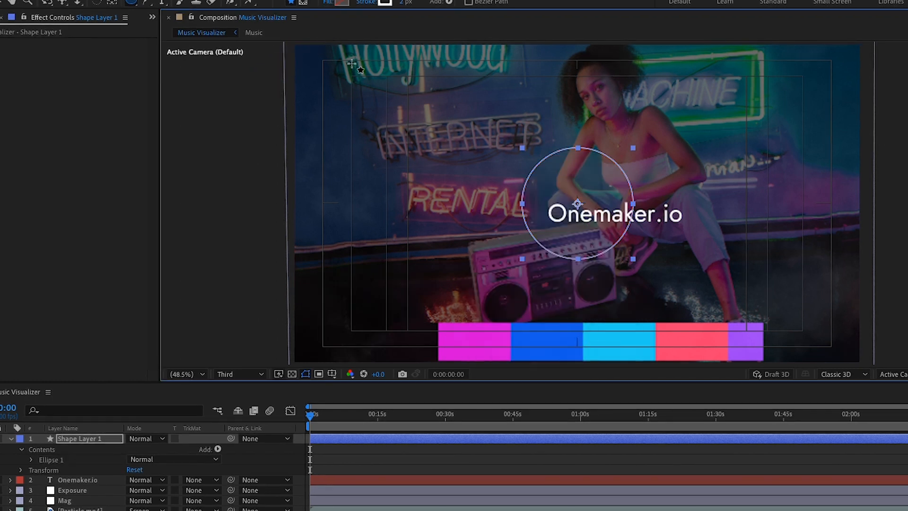
pyautogui.click(405, 2)
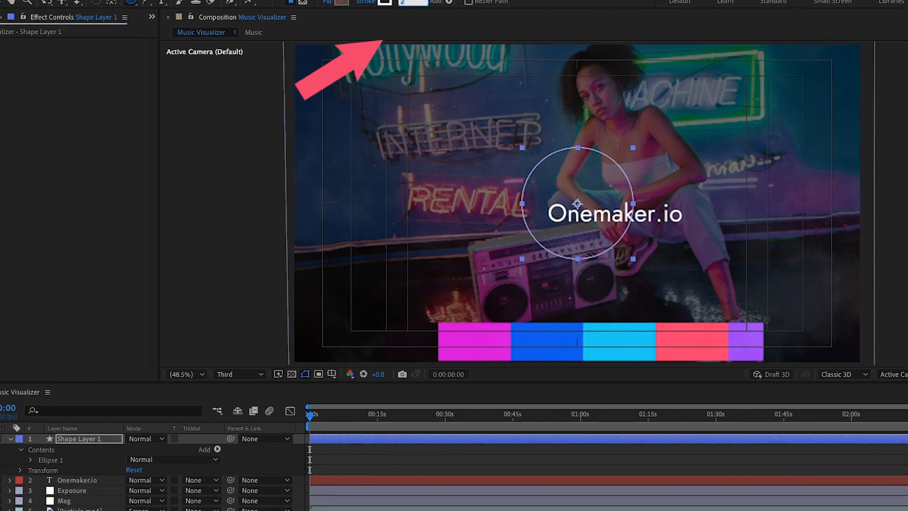
pyautogui.write('10')
pyautogui.click(87, 438)
# Nudge the ring and the Onemaker.io text so the text sits just below the circle.
pyautogui.hotkey('shift', 'Right')
pyautogui.hotkey('shift', 'Right')
pyautogui.hotkey('shift', 'Up')
pyautogui.hotkey('shift', 'Up')
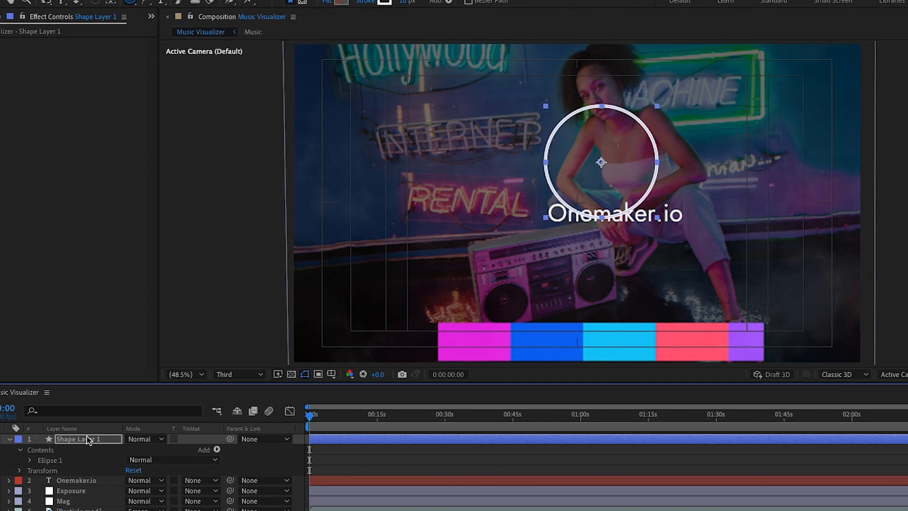
pyautogui.click(73, 481)
pyautogui.hotkey('shift', 'Down')
pyautogui.hotkey('shift', 'Down')
pyautogui.hotkey('shift', 'Down')
pyautogui.hotkey('shift', 'Down')
pyautogui.hotkey('shift', 'Right')
pyautogui.press('Left')
pyautogui.press('Left')
pyautogui.press('Left')
pyautogui.press('Left')
pyautogui.press('Left')
pyautogui.press('Left')
pyautogui.press('Left')
pyautogui.keyDown('shift'); pyautogui.click(60, 439); pyautogui.keyUp('shift')
pyautogui.hotkey('shift', 'Down')
pyautogui.hotkey('shift', 'Left')
pyautogui.hotkey('shift', 'Left')
pyautogui.hotkey('shift', 'Left')
pyautogui.hotkey('shift', 'Left')
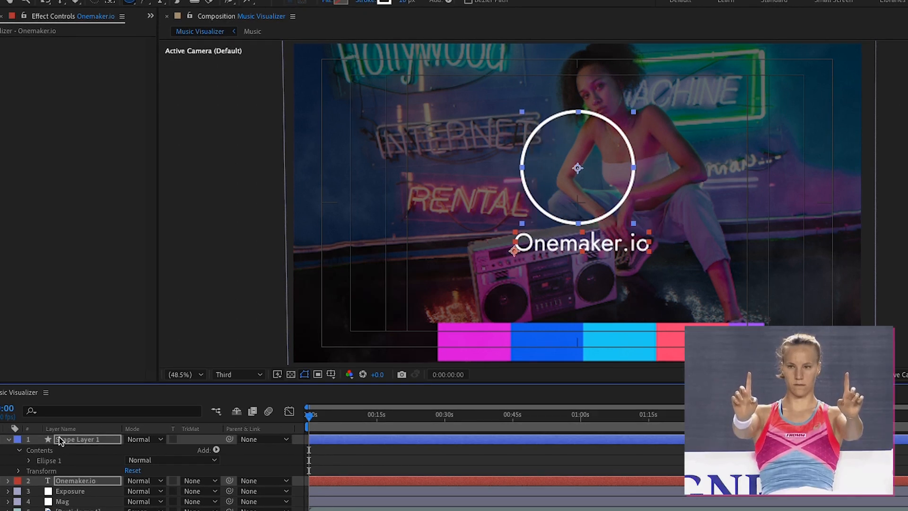
pyautogui.press('Down')
pyautogui.press('Down')
pyautogui.press('Down')
pyautogui.press('Down')
pyautogui.press('Down')
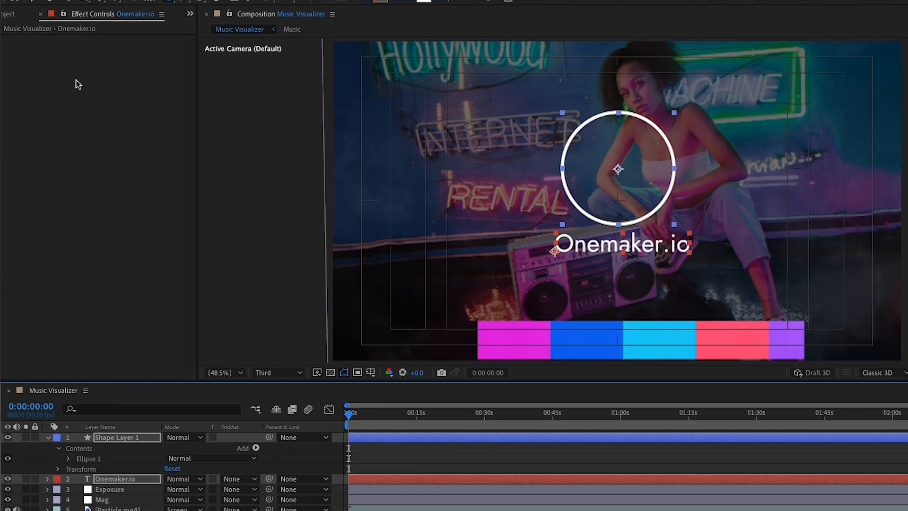
# Add Logo.png from the Project panel and nudge it up into the circle.
pyautogui.click(9, 14)
pyautogui.click(59, 242)
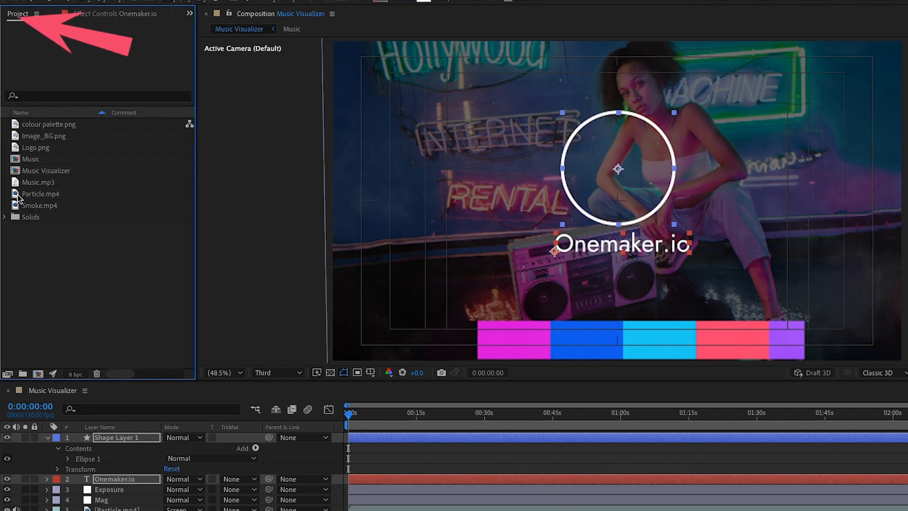
pyautogui.moveTo(36, 147); pyautogui.dragTo(126, 434)
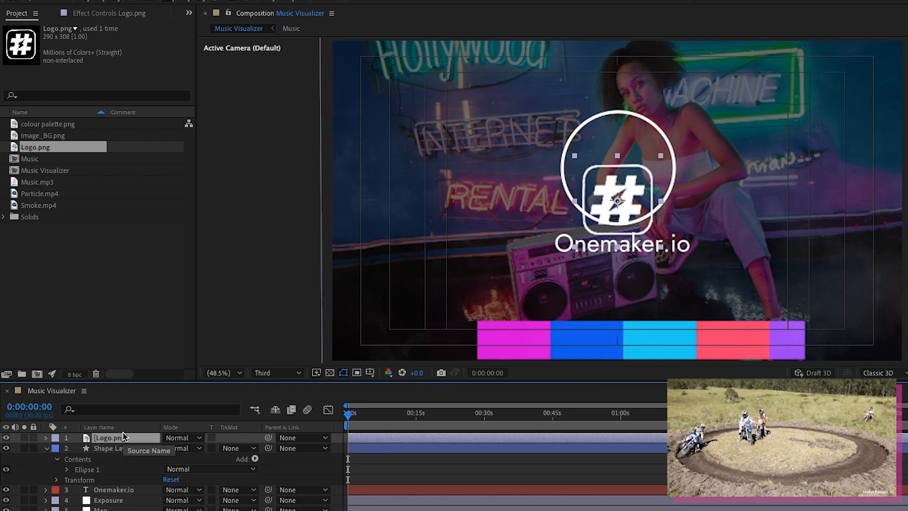
pyautogui.hotkey('shift', 'Up')
pyautogui.hotkey('shift', 'Up')
pyautogui.hotkey('shift', 'Up')
pyautogui.hotkey('shift', 'Up')
pyautogui.hotkey('shift', 'Up')
pyautogui.press('Right')
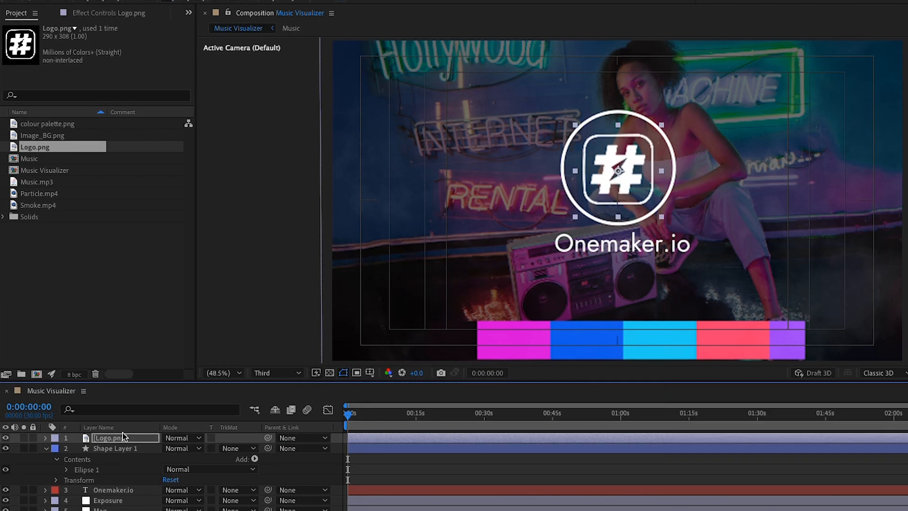
# Align the Onemaker.io text, circle and logo by nudging them slightly left.
pyautogui.click(112, 490)
pyautogui.press('Left')
pyautogui.press('Left')
pyautogui.press('Left')
pyautogui.press('Left')
pyautogui.press('Left')
pyautogui.press('Left')
pyautogui.press('Left')
pyautogui.press('Left')
pyautogui.press('Left')
pyautogui.press('Left')
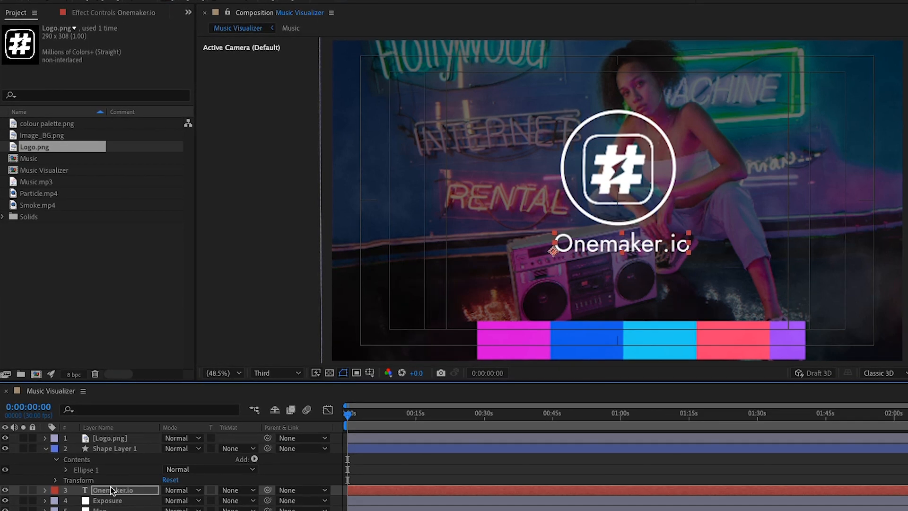
pyautogui.click(45, 448)
pyautogui.keyDown('shift'); pyautogui.click(96, 439); pyautogui.keyUp('shift')
pyautogui.press('Left')
pyautogui.press('Left')
pyautogui.hotkey('ctrl', 'shift', 'a')
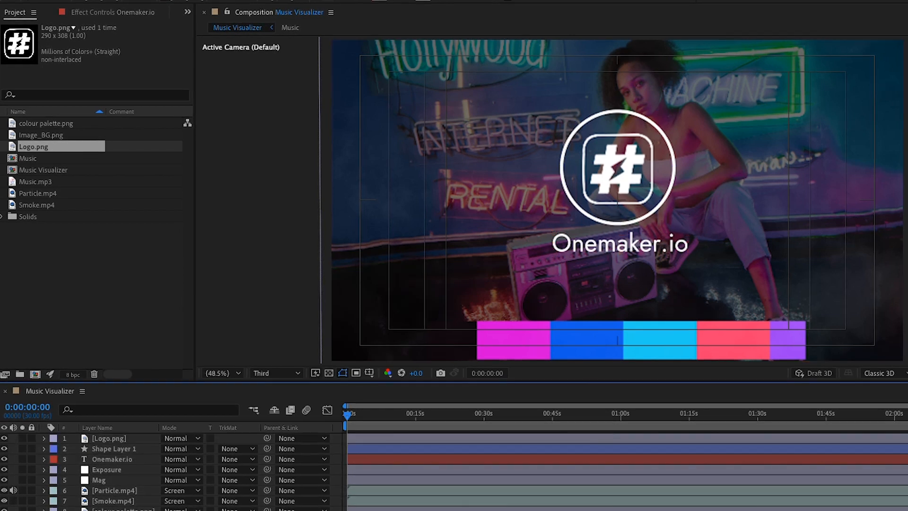
pyautogui.click(369, 373)
# Hide the safe guides and create a white solid layer named Audio.
pyautogui.click(393, 383)
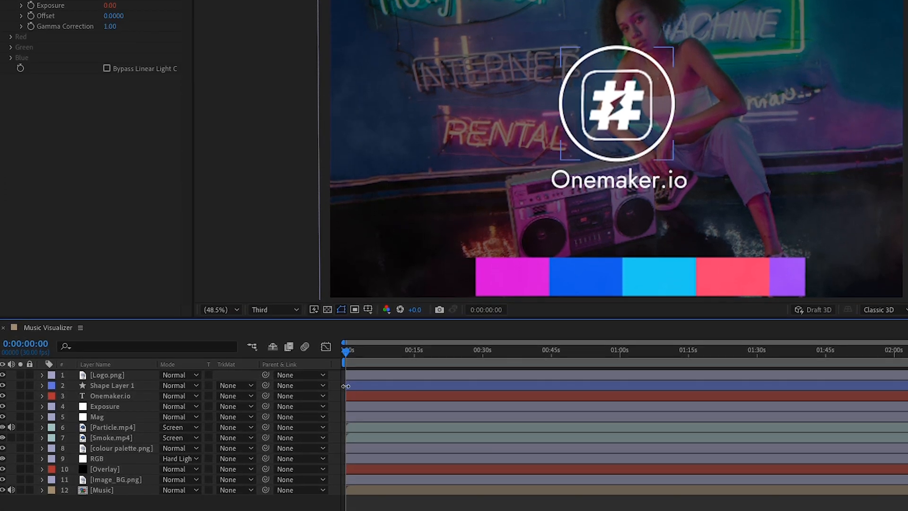
pyautogui.rightClick(137, 470)
pyautogui.moveTo(197, 375)
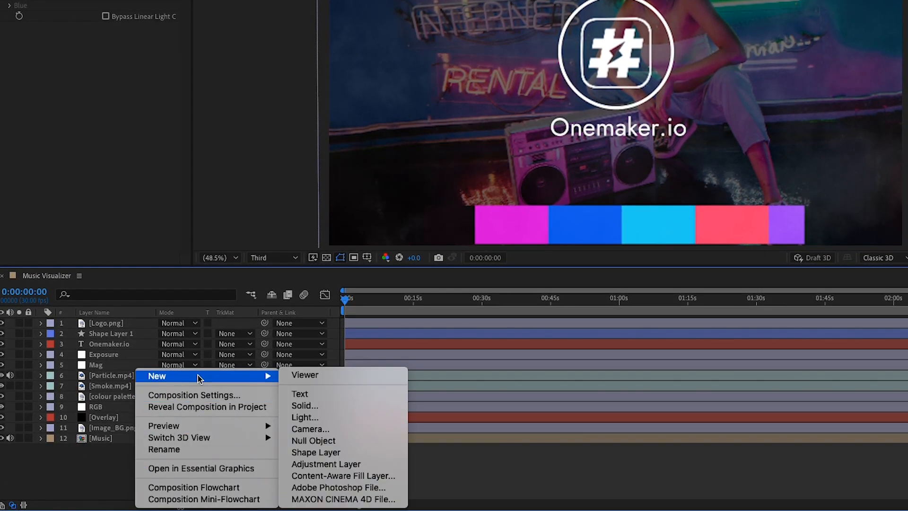
pyautogui.click(328, 405)
pyautogui.write('Audio')
pyautogui.click(576, 265)
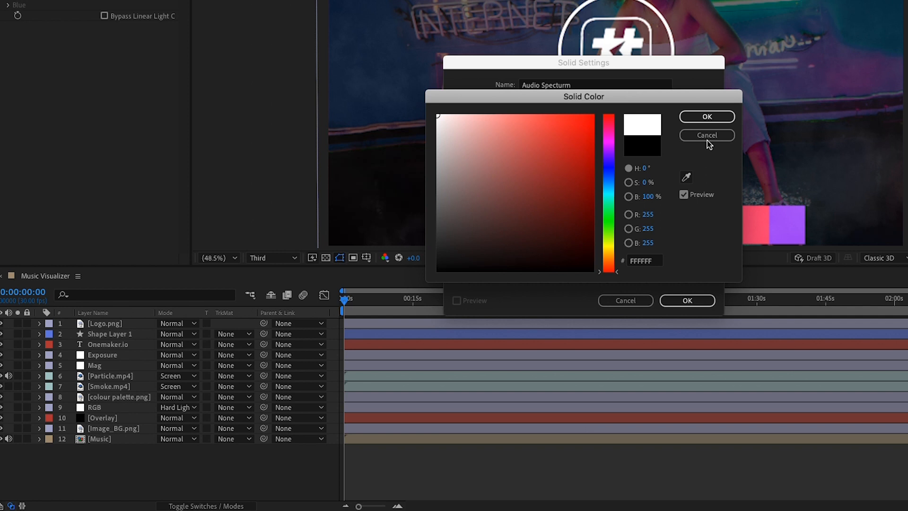
pyautogui.click(707, 117)
pyautogui.click(687, 300)
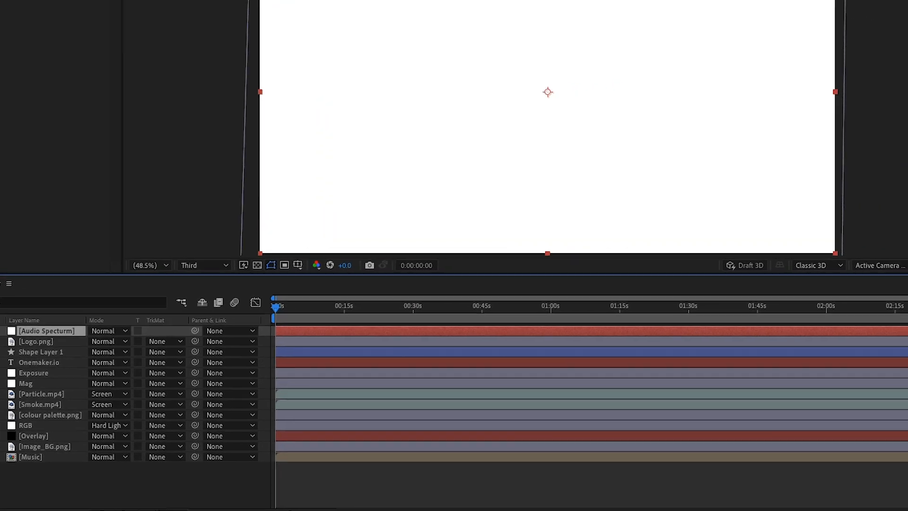
# Apply Audio Spectrum driven by Music, from the bottom-left to the bottom-right corner.
pyautogui.click(857, 151)
pyautogui.write('Audio')
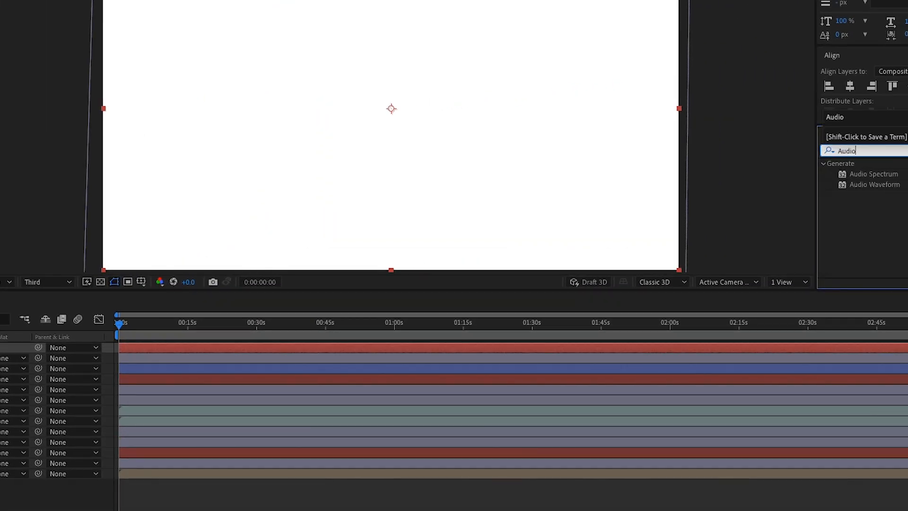
pyautogui.doubleClick(854, 174)
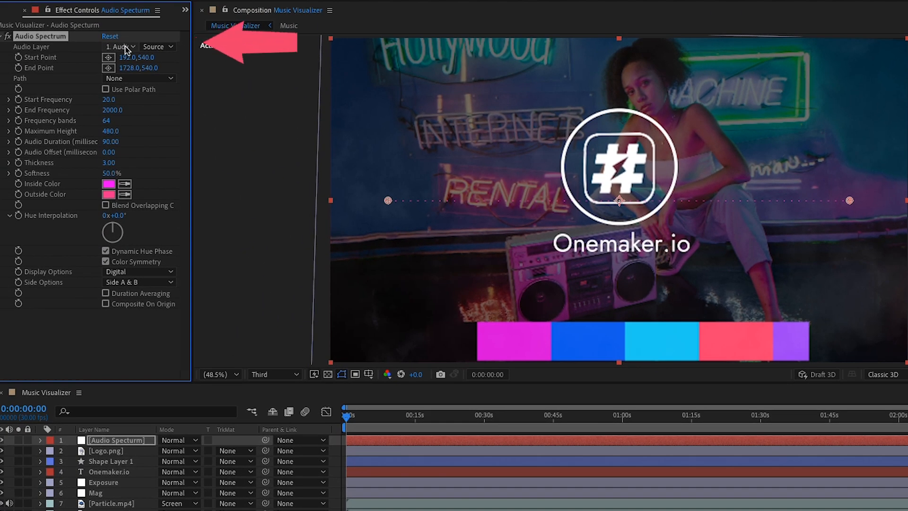
pyautogui.click(125, 47)
pyautogui.click(145, 223)
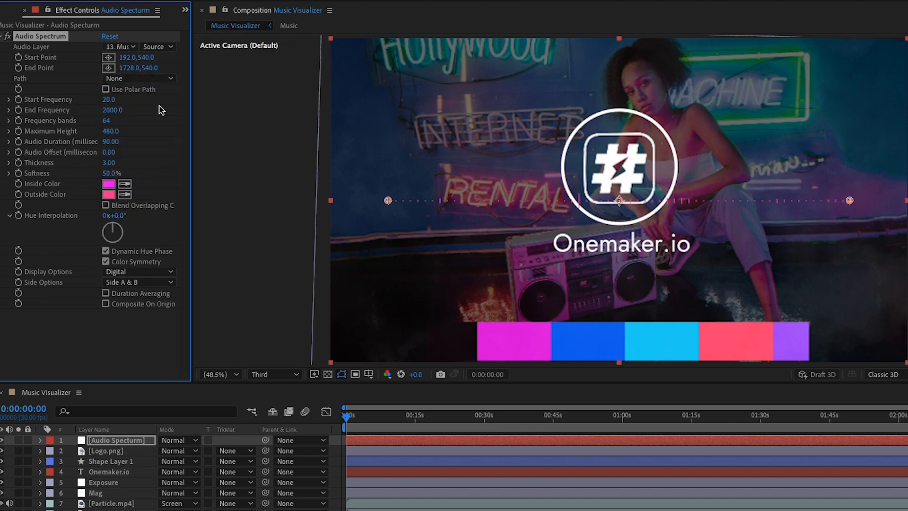
pyautogui.click(109, 58)
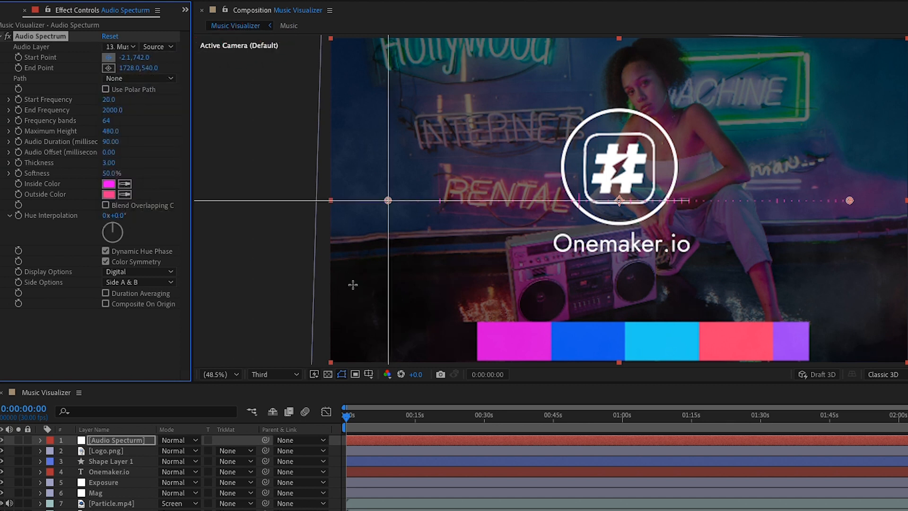
pyautogui.click(330, 363)
pyautogui.click(108, 67)
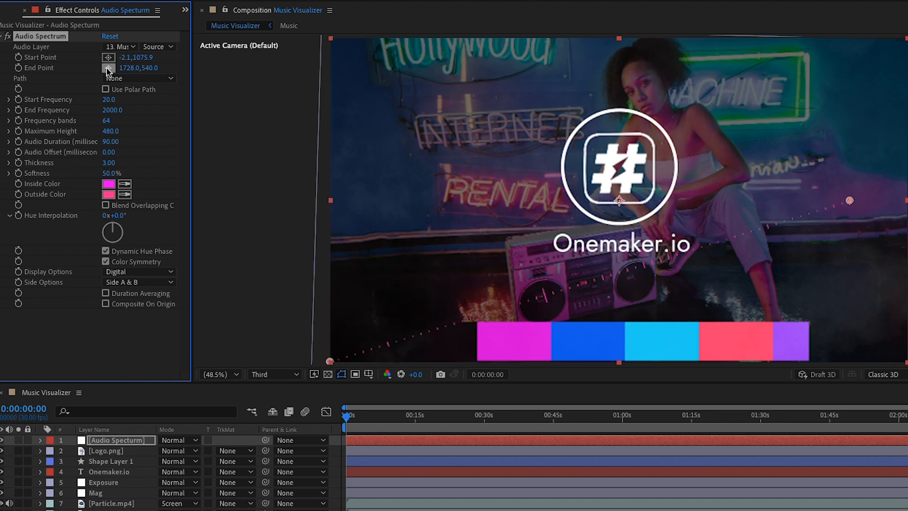
pyautogui.click(906, 362)
# Set End Frequency 201, 1742 bands, Maximum Height 500, Thickness 4.30, black inside colour.
pyautogui.click(127, 440)
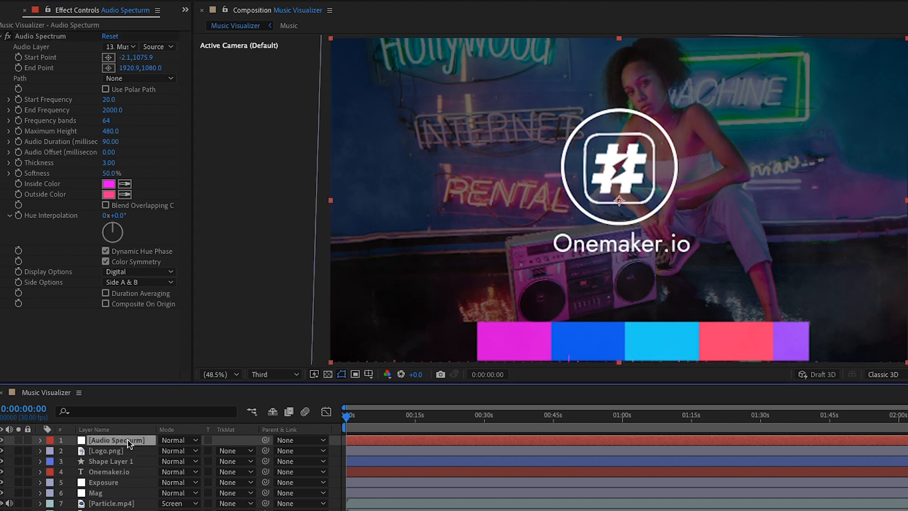
pyautogui.click(112, 110)
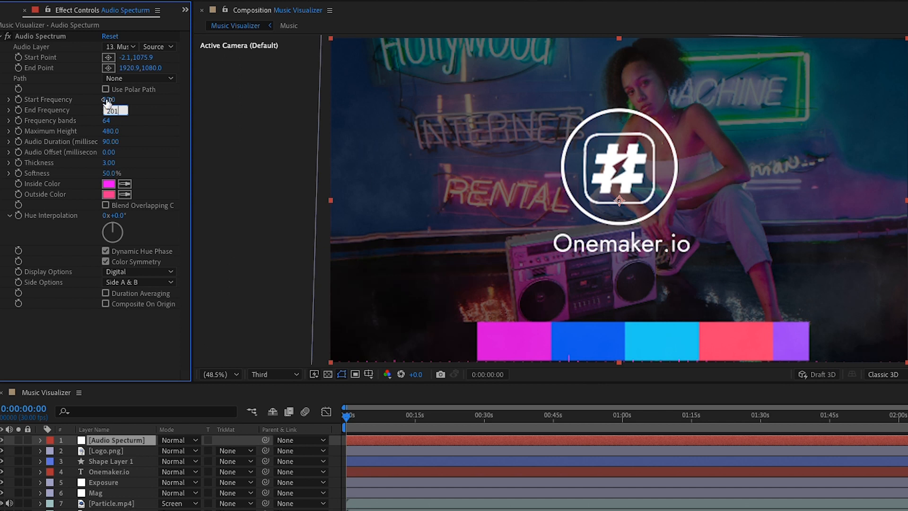
pyautogui.click(105, 122)
pyautogui.write('174')
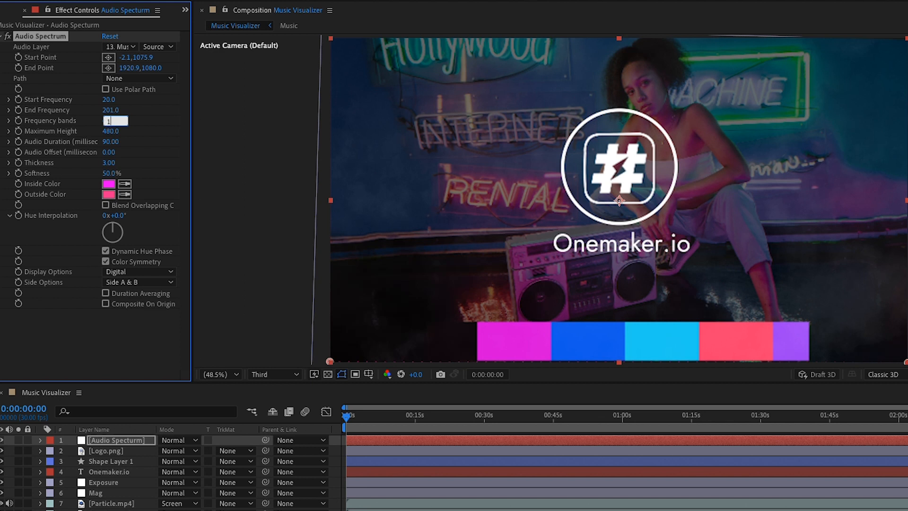
pyautogui.write('2')
pyautogui.click(113, 132)
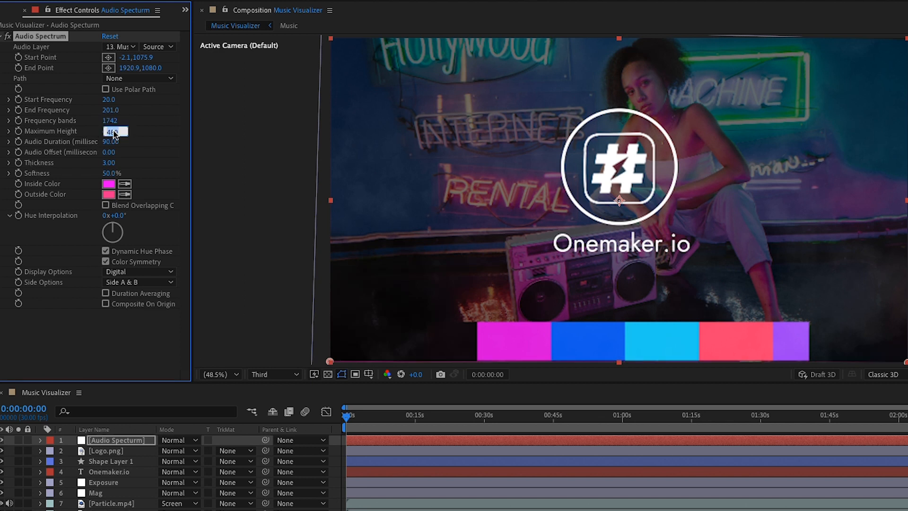
pyautogui.write('500')
pyautogui.click(108, 162)
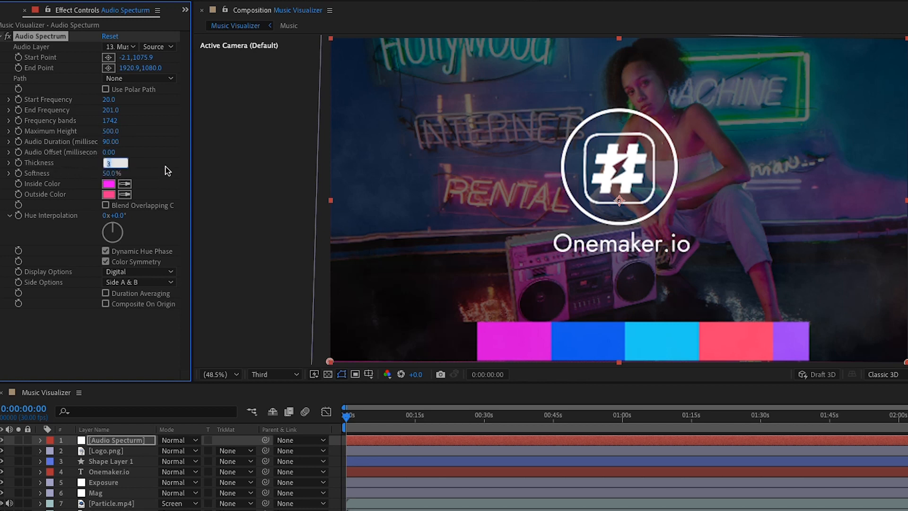
pyautogui.click(60, 219)
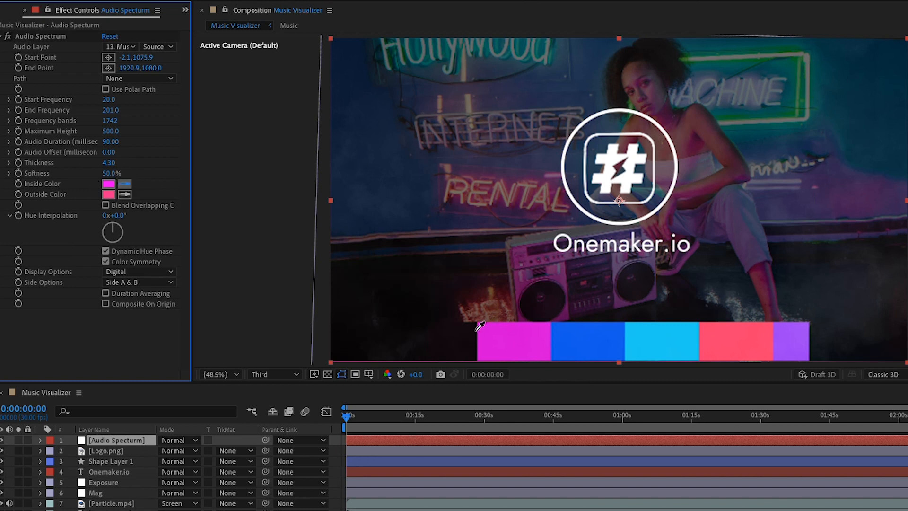
pyautogui.click(450, 336)
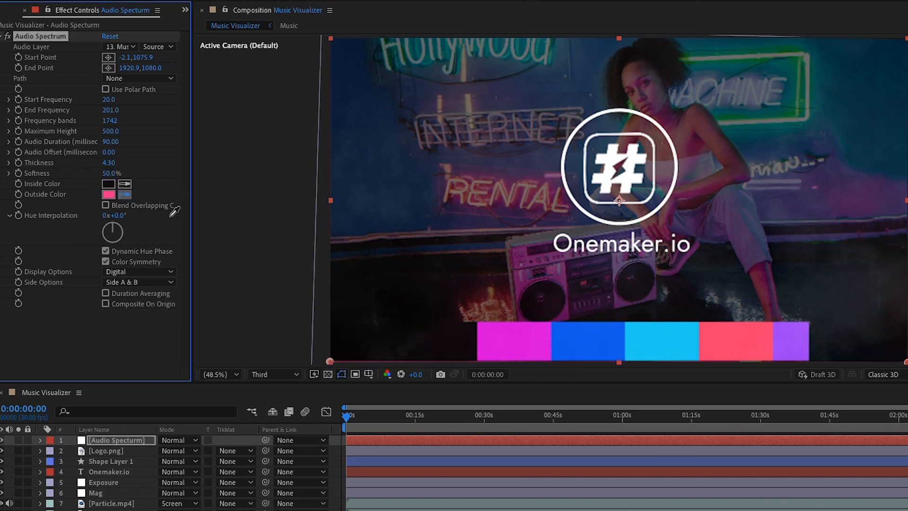
# Duplicate the Audio Spectrum layer and rotate the copy 180°.
pyautogui.click(105, 440)
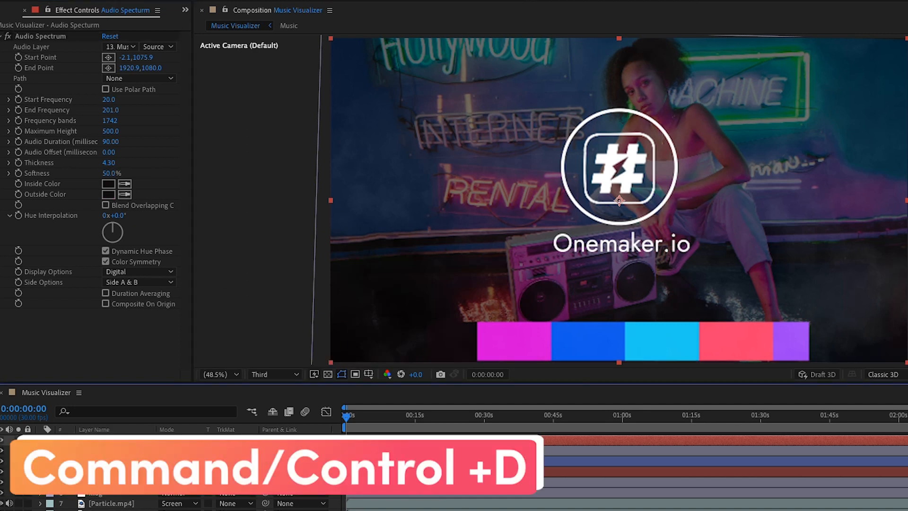
pyautogui.hotkey('ctrl', 'd')
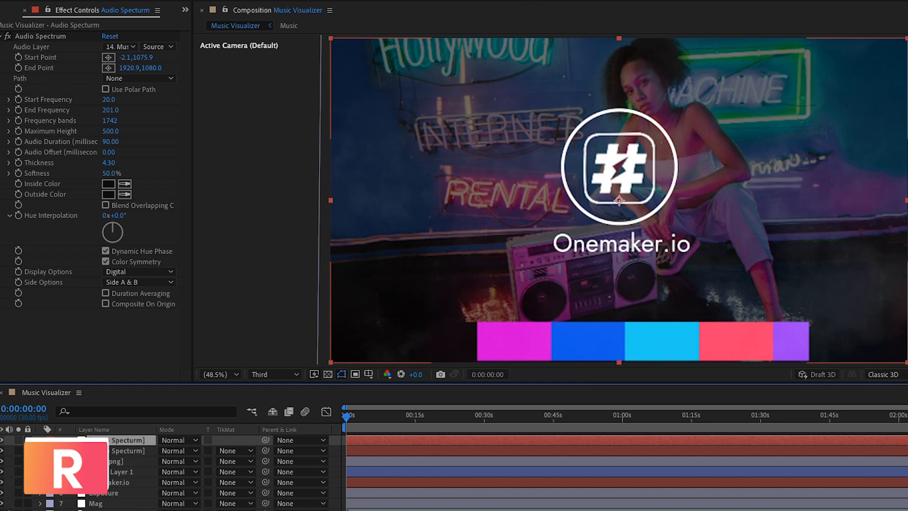
pyautogui.press('r')
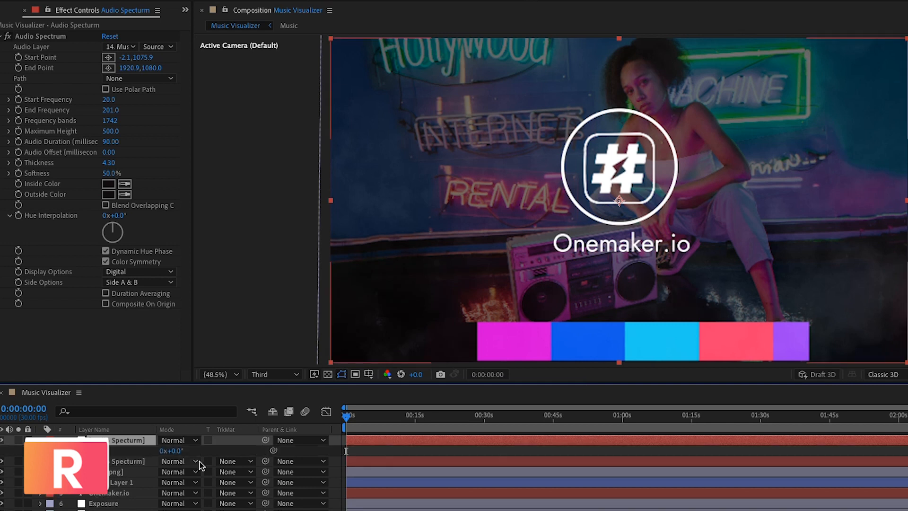
pyautogui.click(170, 452)
pyautogui.write('180')
pyautogui.click(165, 509)
pyautogui.rightClick(121, 492)
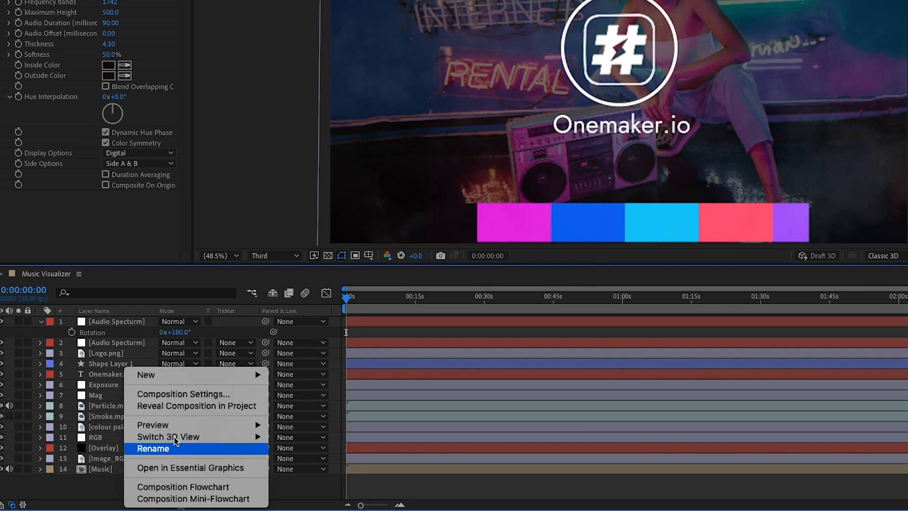
# Create a black 1920×1080 solid layer named Grid.
pyautogui.moveTo(198, 381)
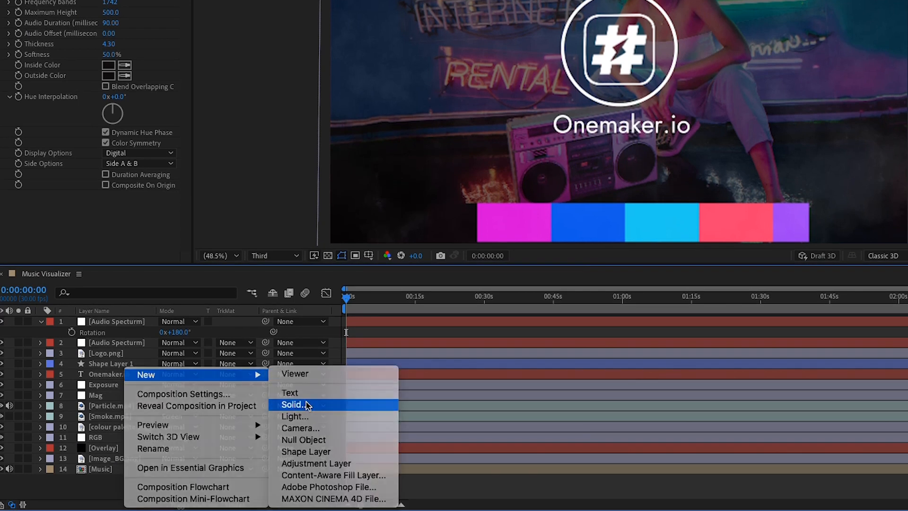
pyautogui.click(302, 404)
pyautogui.write('Grid')
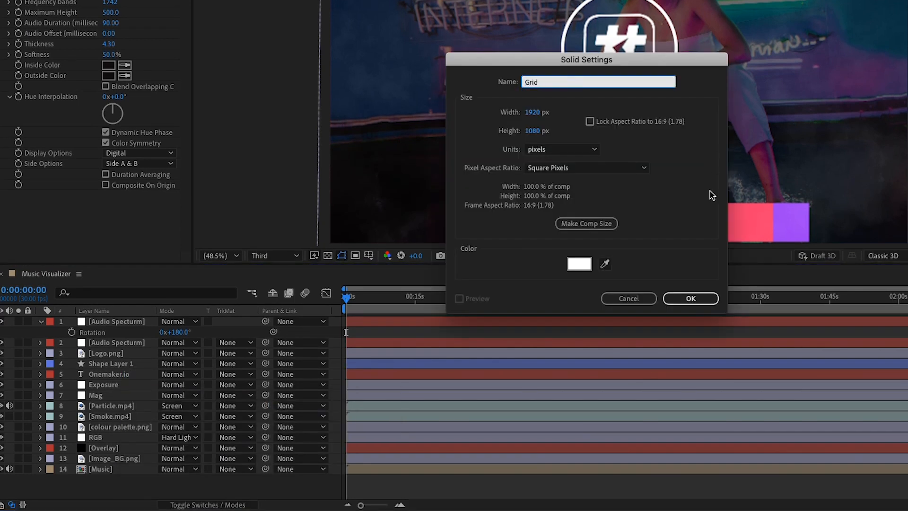
pyautogui.click(580, 263)
pyautogui.moveTo(457, 259); pyautogui.dragTo(432, 270)
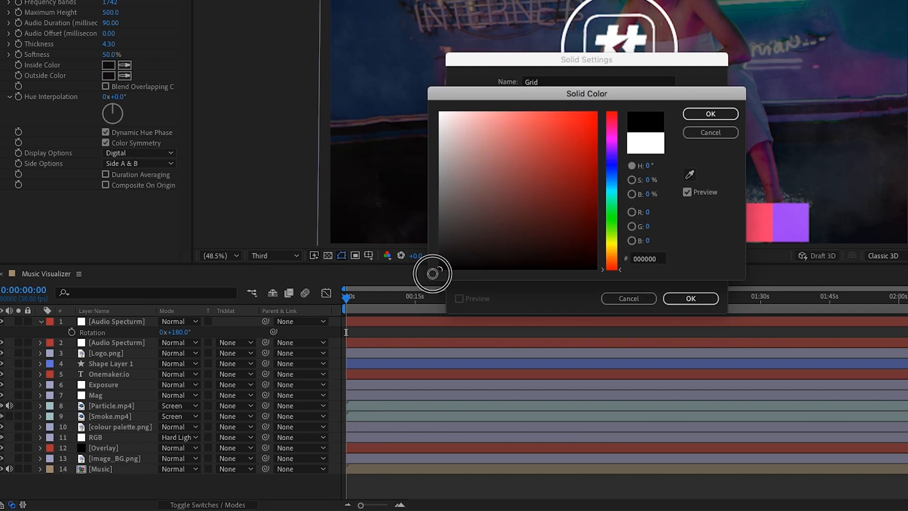
pyautogui.click(711, 113)
pyautogui.click(691, 298)
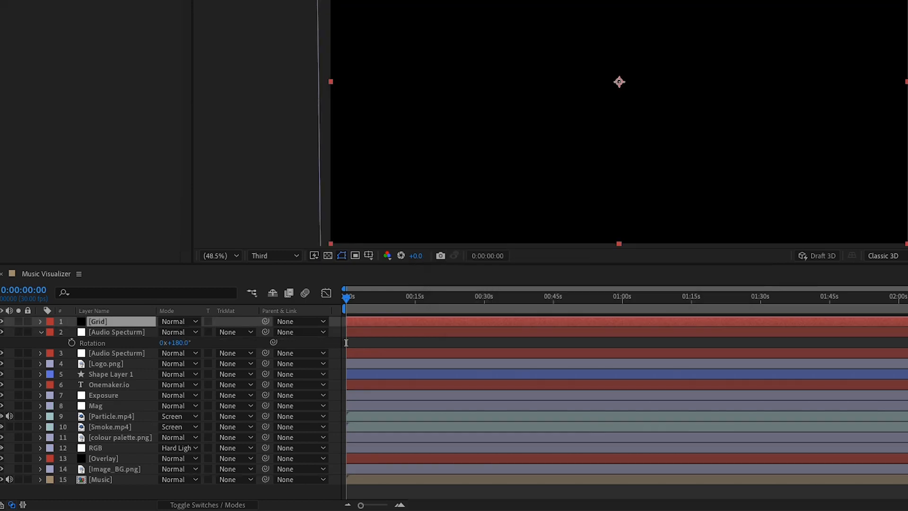
pyautogui.write('gradi')
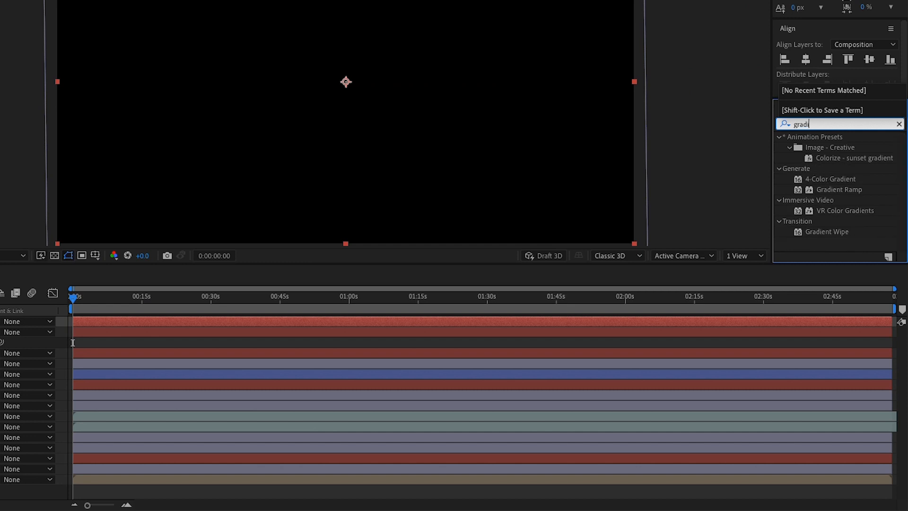
# Apply the 4-Color Gradient effect to Grid and move colour palette.png to the top.
pyautogui.moveTo(821, 189); pyautogui.dragTo(0, 324)
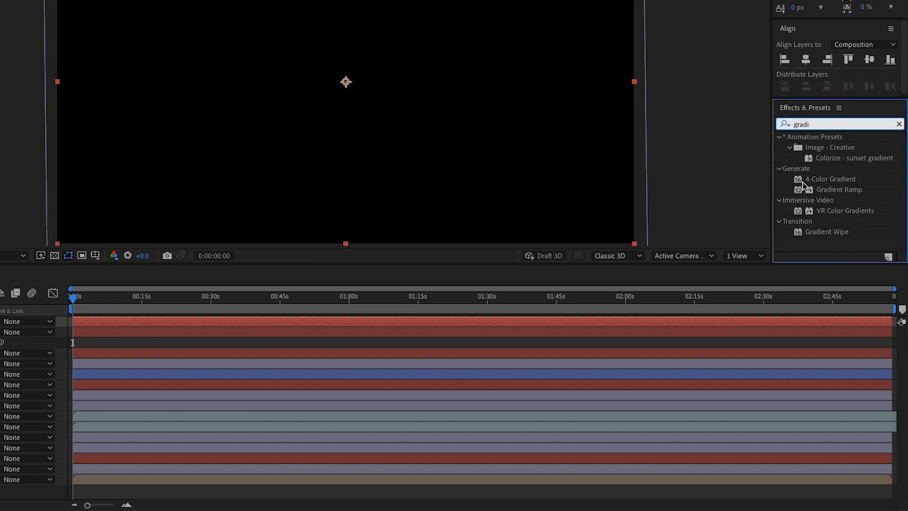
pyautogui.moveTo(142, 324); pyautogui.dragTo(141, 319)
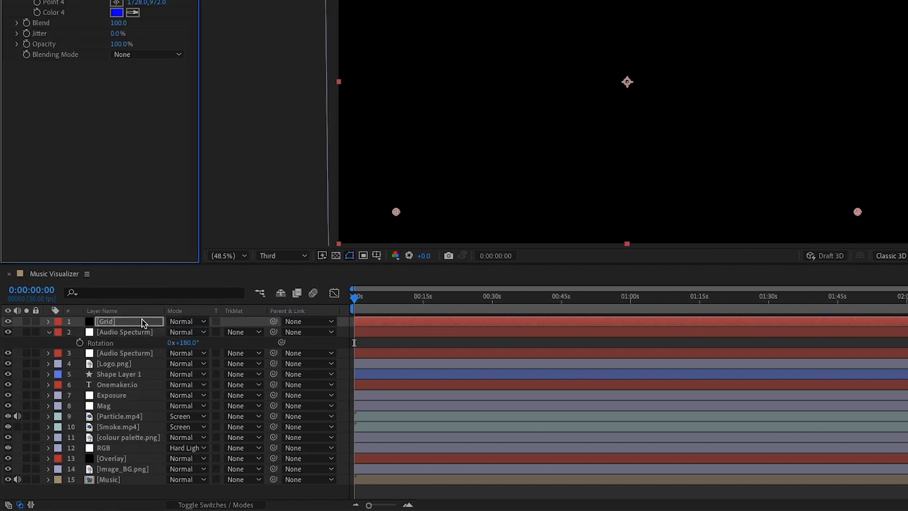
pyautogui.moveTo(134, 436); pyautogui.dragTo(136, 315)
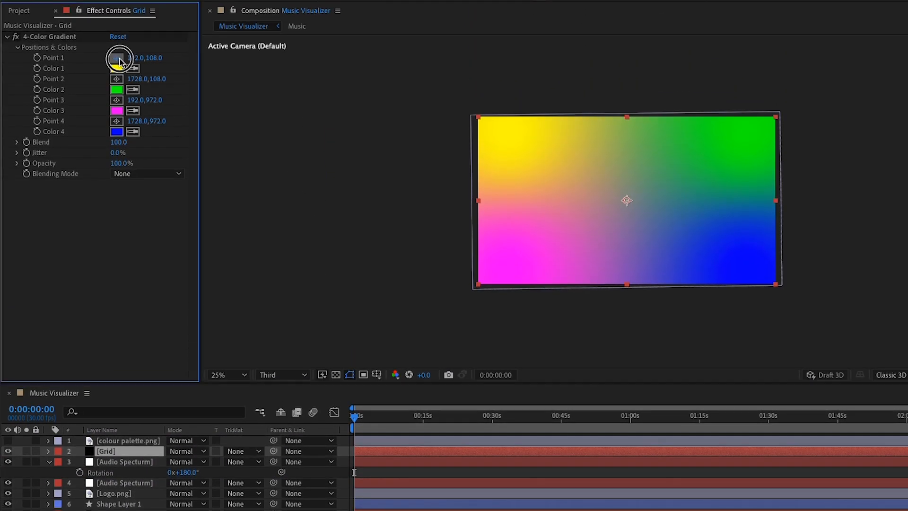
# Move gradient Points 1–4 near the bottom edge, Point 4 at bottom centre.
pyautogui.click(116, 59)
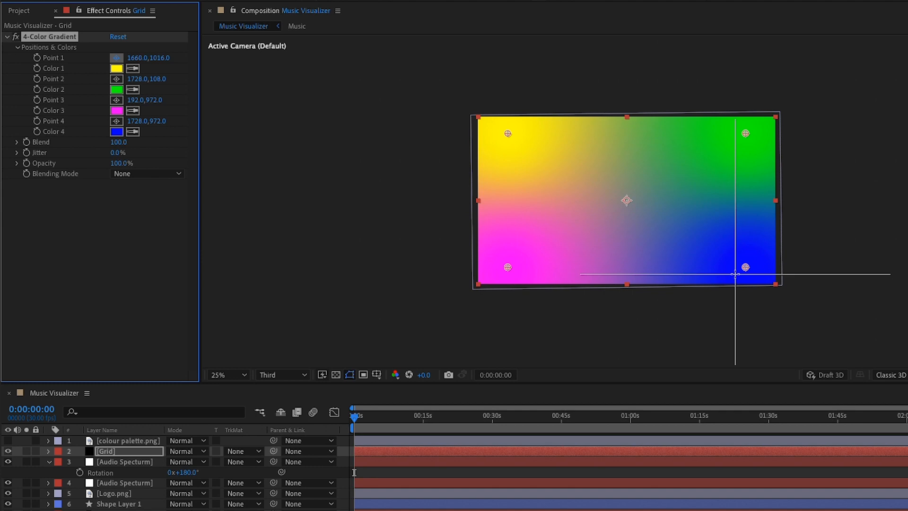
pyautogui.click(736, 274)
pyautogui.click(116, 79)
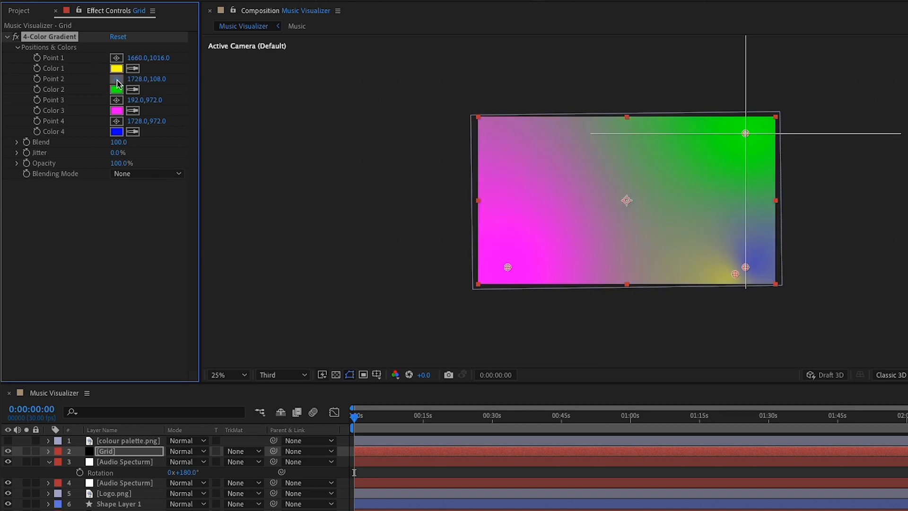
pyautogui.click(506, 294)
pyautogui.click(117, 100)
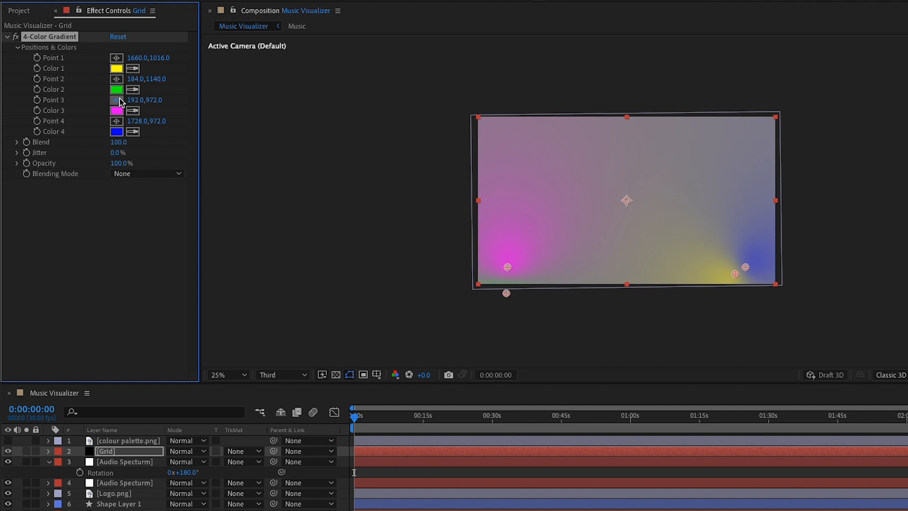
pyautogui.click(667, 278)
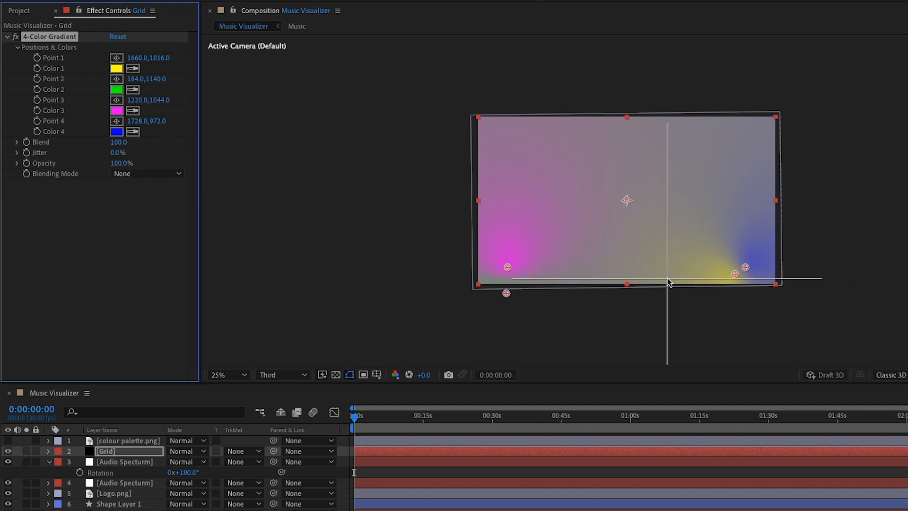
pyautogui.click(117, 122)
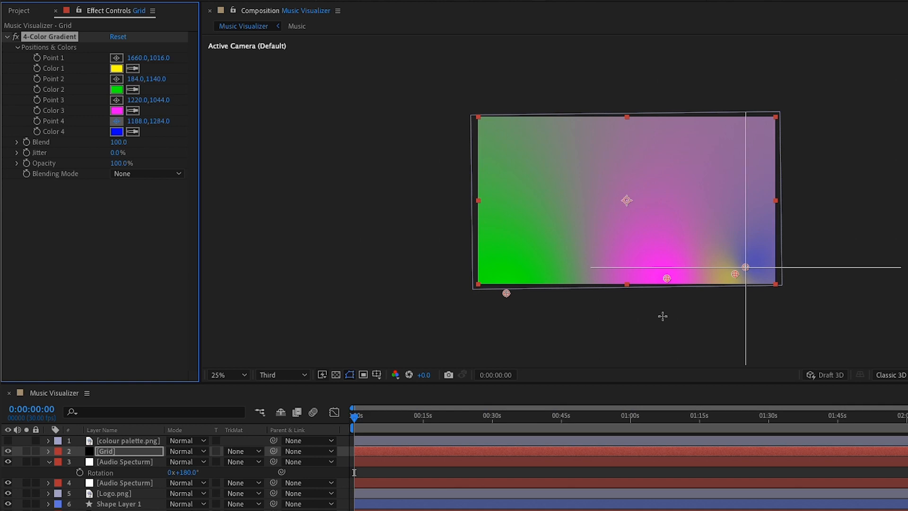
pyautogui.click(589, 297)
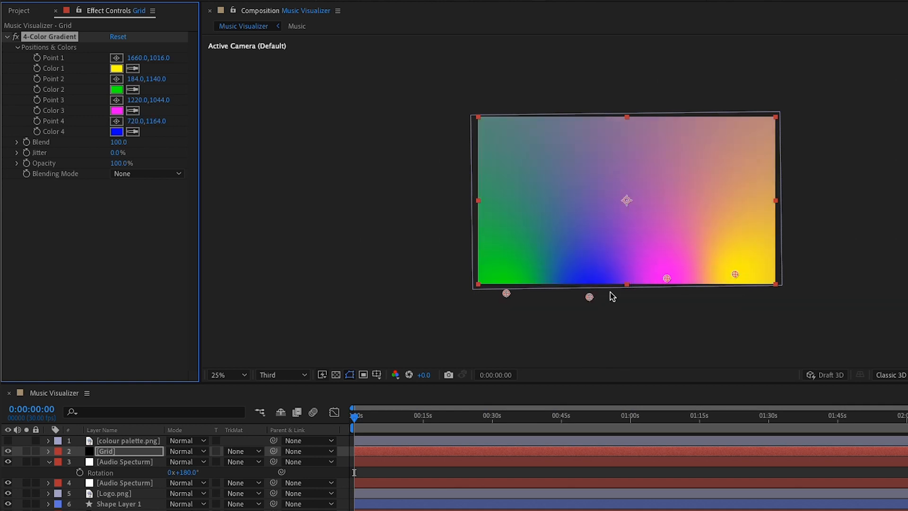
pyautogui.click(227, 375)
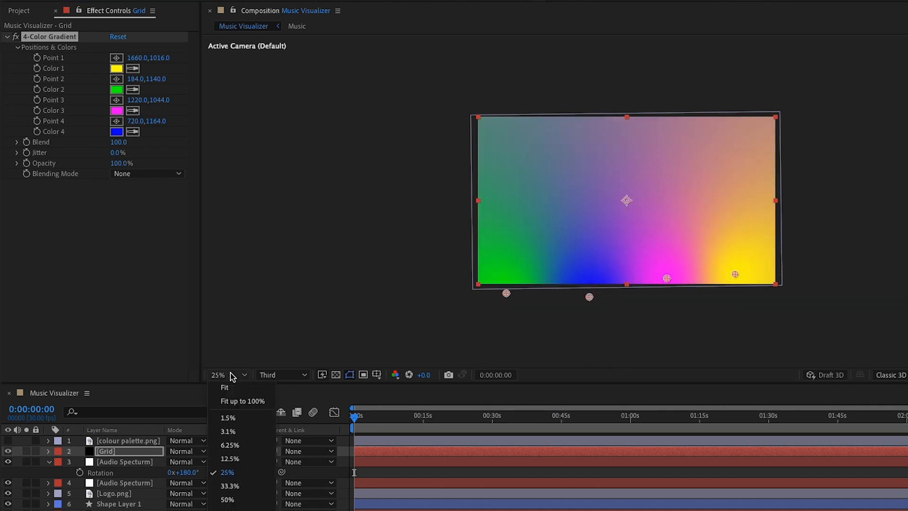
# Fit the preview to the viewer, show the colour palette layer, and sample purple for Color 1.
pyautogui.click(242, 401)
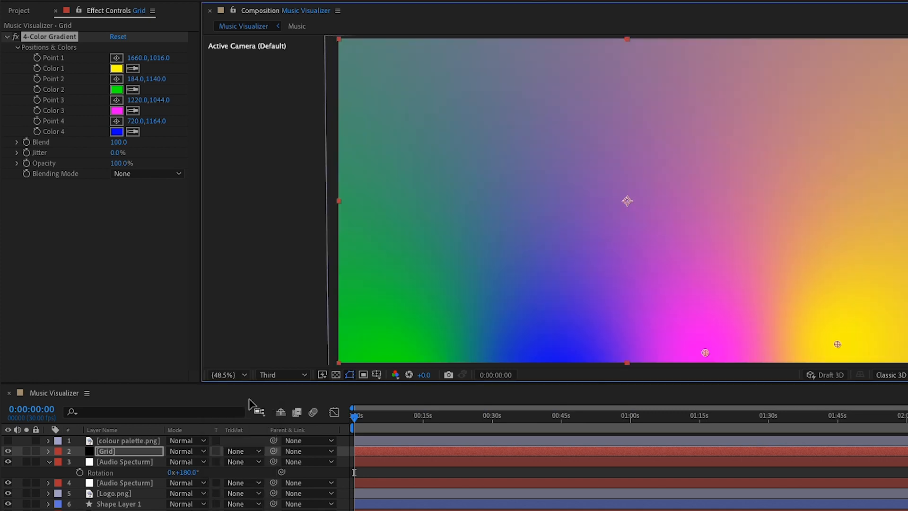
pyautogui.click(9, 440)
pyautogui.click(134, 69)
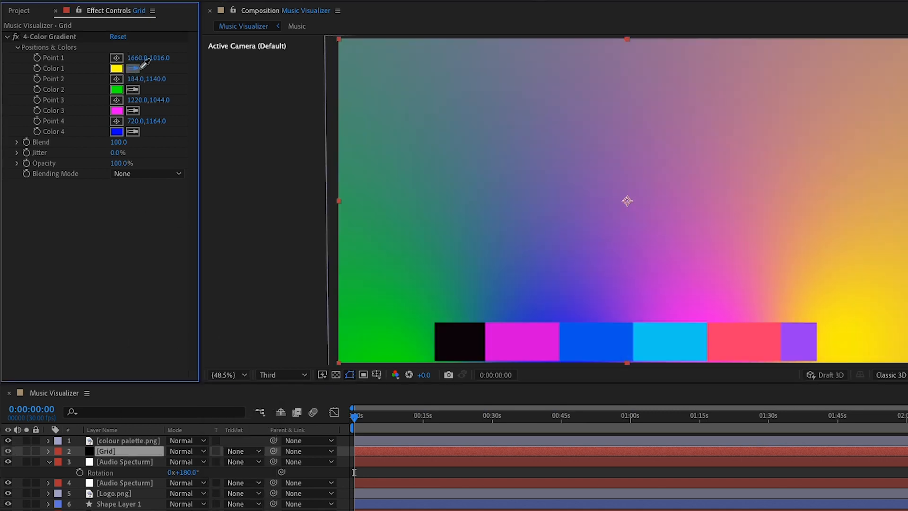
pyautogui.click(803, 338)
pyautogui.click(132, 89)
pyautogui.click(655, 331)
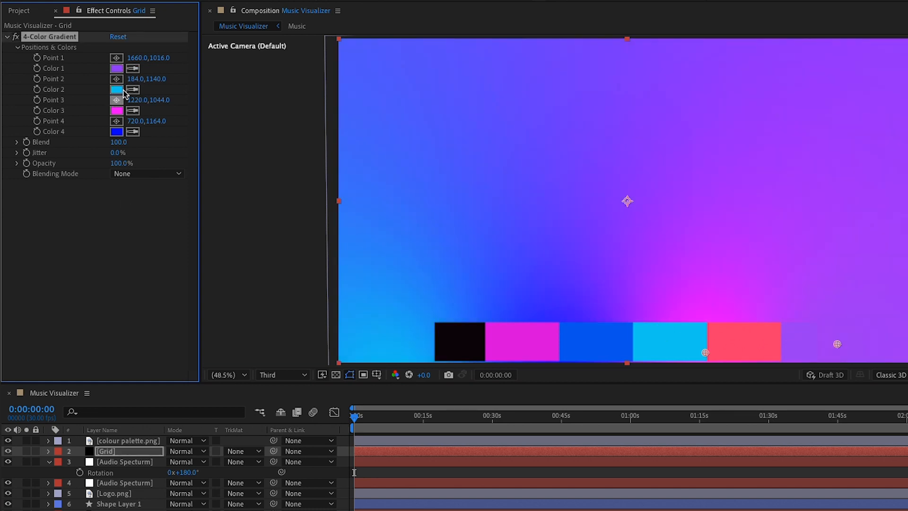
# Sample red for Color 2, cyan for Color 3, magenta for Color 4, then search effects for 'matt'.
pyautogui.click(133, 89)
pyautogui.click(766, 331)
pyautogui.click(132, 110)
pyautogui.click(656, 327)
pyautogui.click(132, 131)
pyautogui.click(523, 340)
pyautogui.click(871, 241)
pyautogui.write('ma')
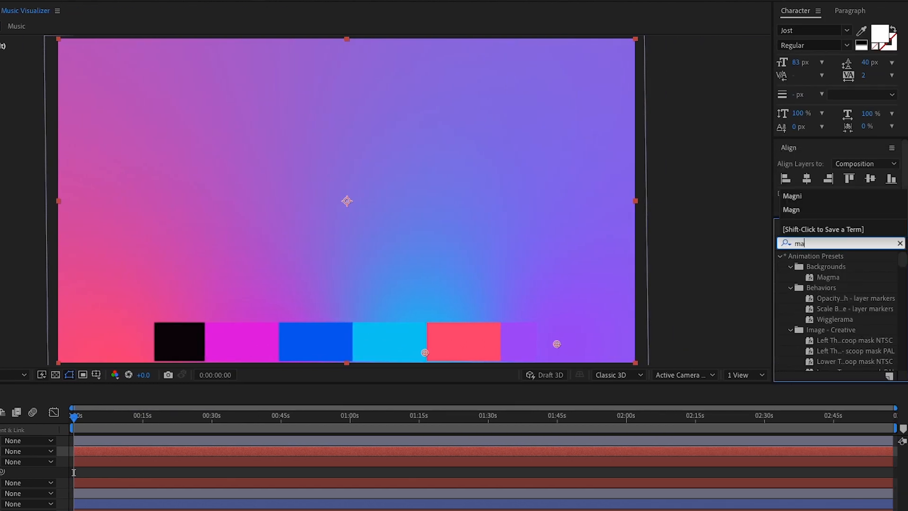
pyautogui.write('tt')
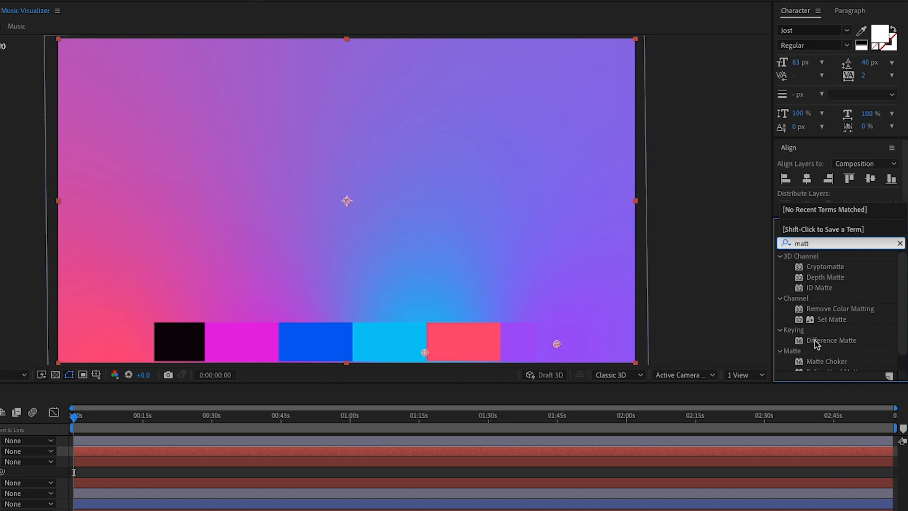
# Drag Set Matte onto the Grid layer and clear the effects search.
pyautogui.moveTo(825, 323); pyautogui.dragTo(423, 375)
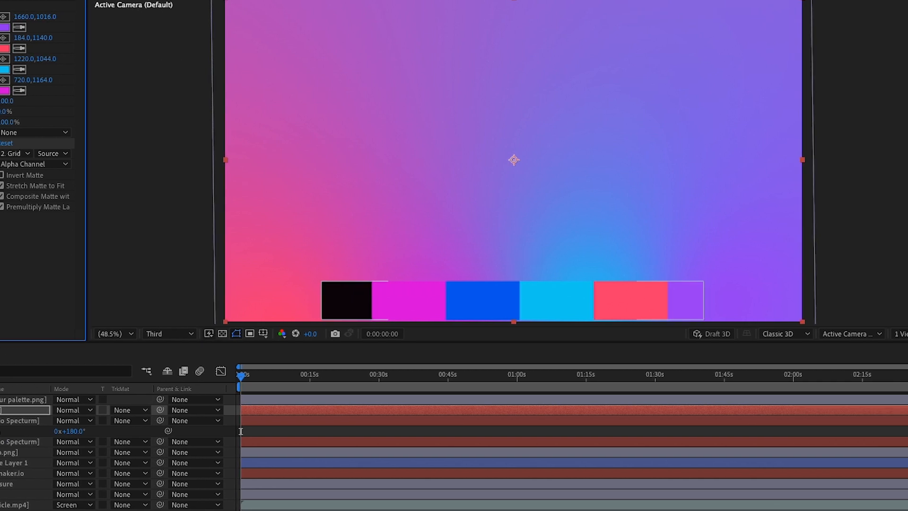
pyautogui.click(899, 202)
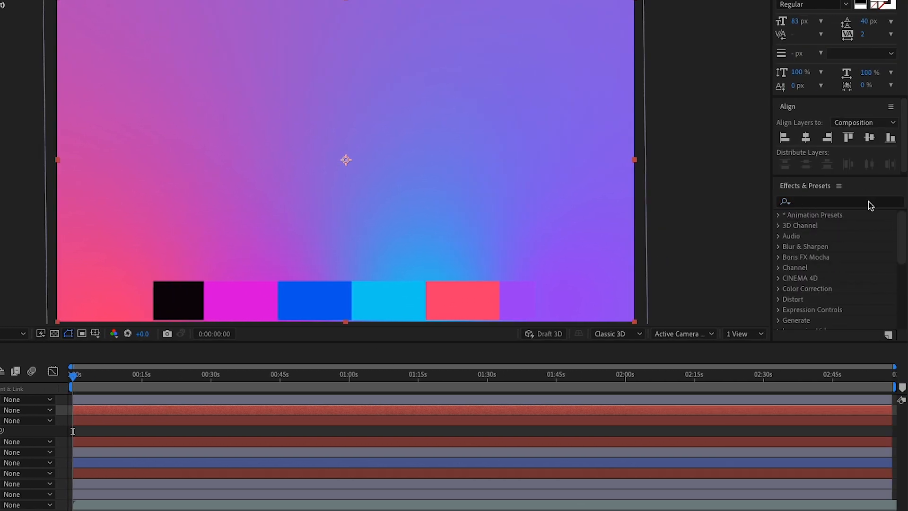
# Apply Glow to the Grid layer with a radius of 192.
pyautogui.write('glow')
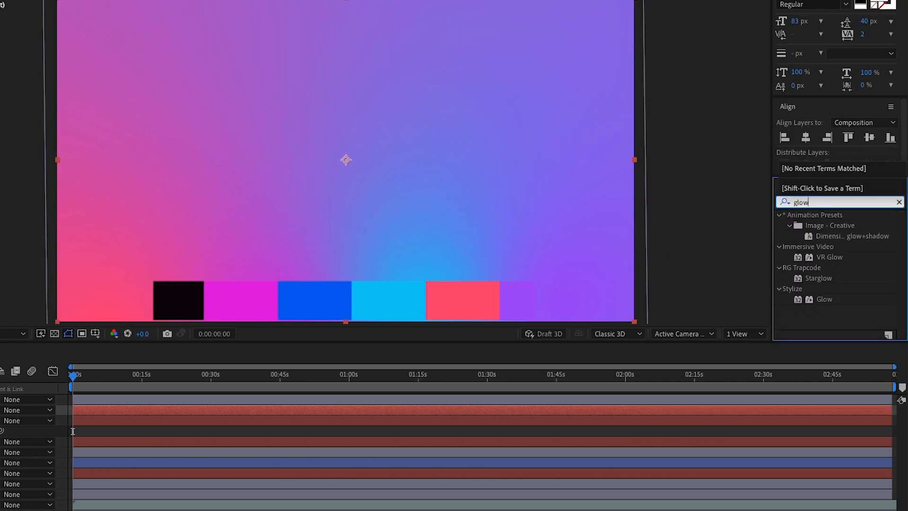
pyautogui.moveTo(824, 299); pyautogui.dragTo(110, 407)
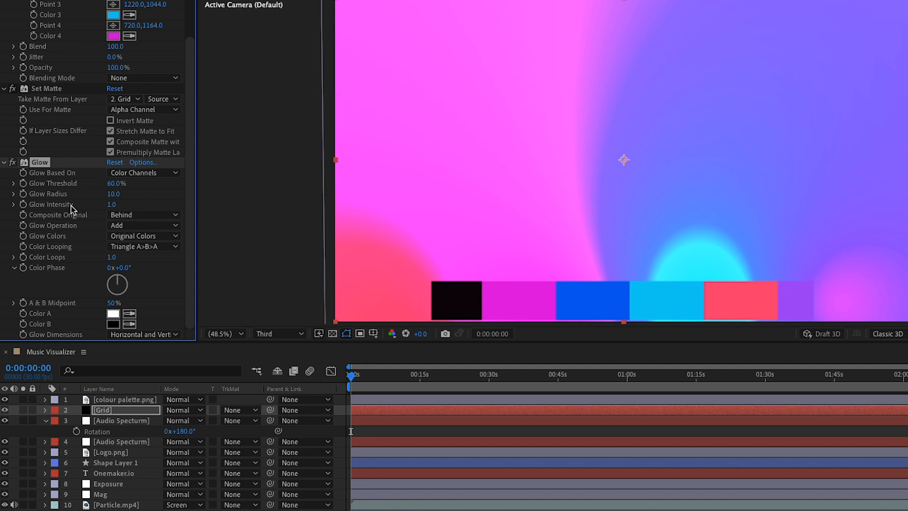
pyautogui.click(113, 194)
pyautogui.write('192')
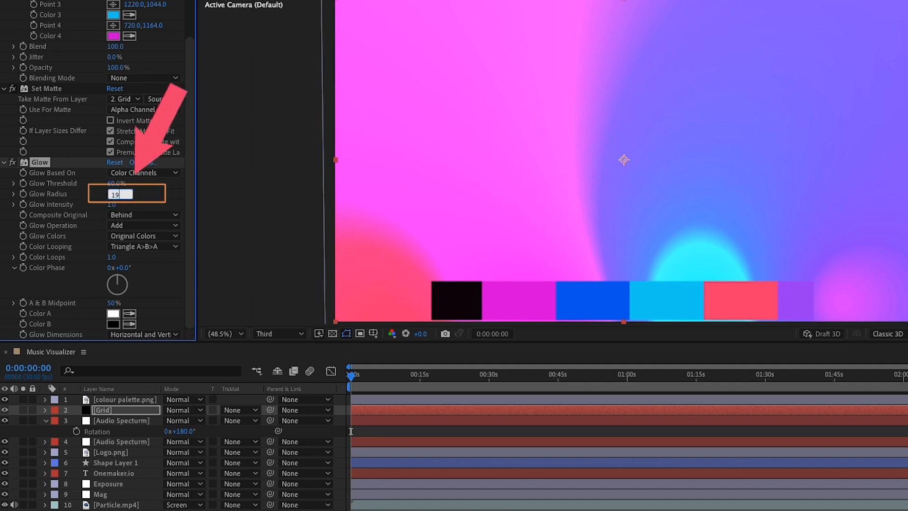
pyautogui.press('Return')
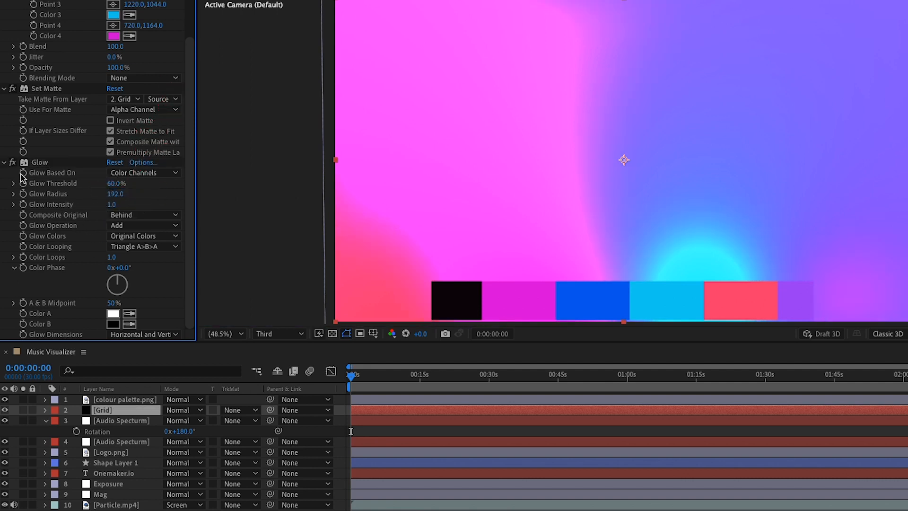
# Duplicate the Glow and give the copy radius 999 and intensity 0.2.
pyautogui.click(37, 163)
pyautogui.hotkey('ctrl', 'd')
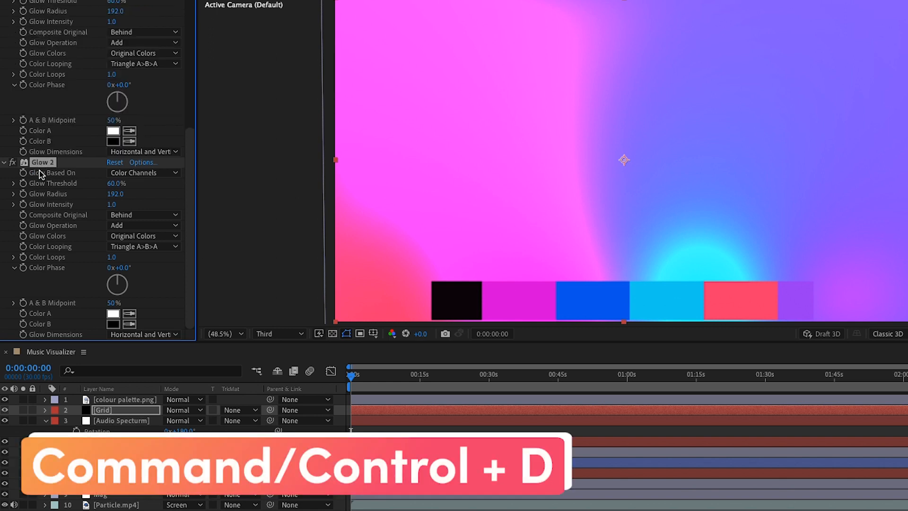
pyautogui.click(114, 194)
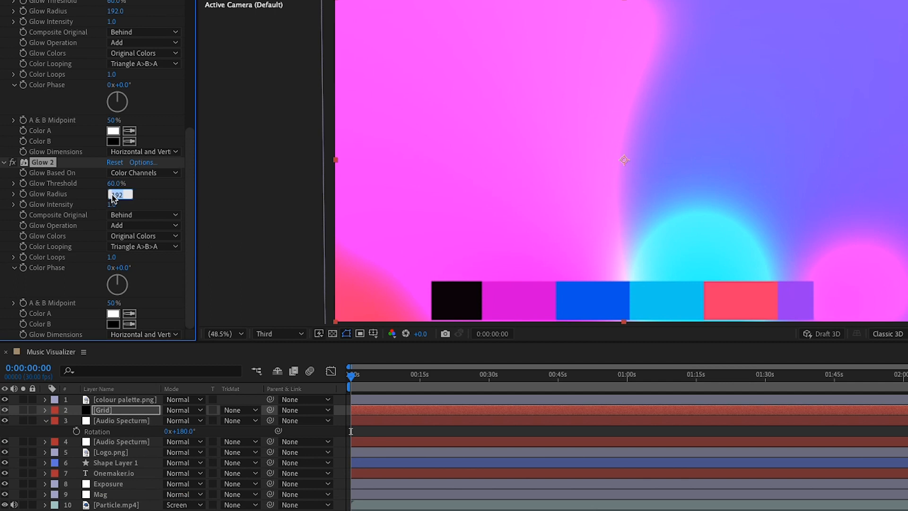
pyautogui.write('999')
pyautogui.click(111, 205)
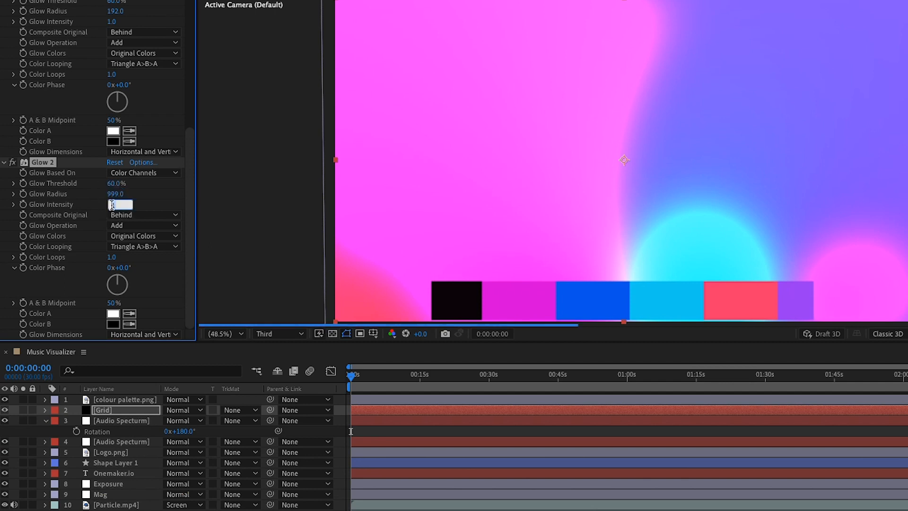
pyautogui.write('0.2')
pyautogui.click(138, 188)
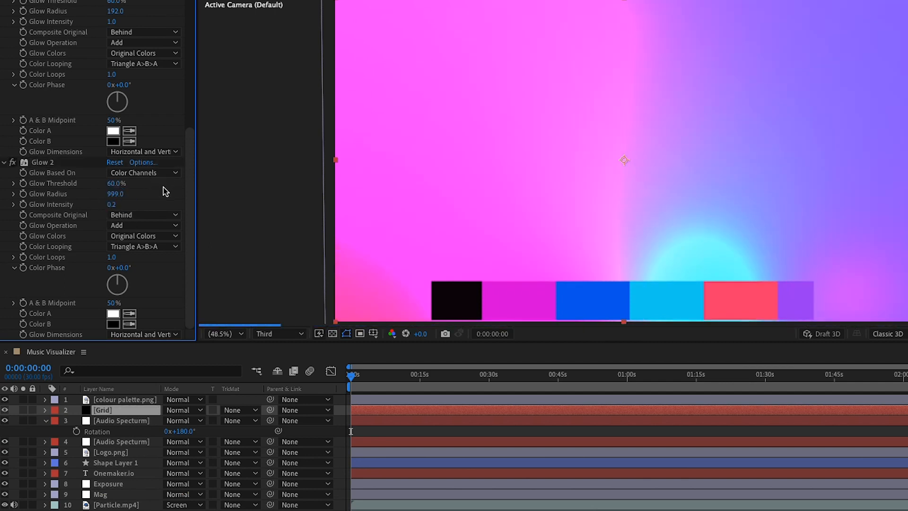
# Set the Grid layer's blending mode to Screen.
pyautogui.click(184, 410)
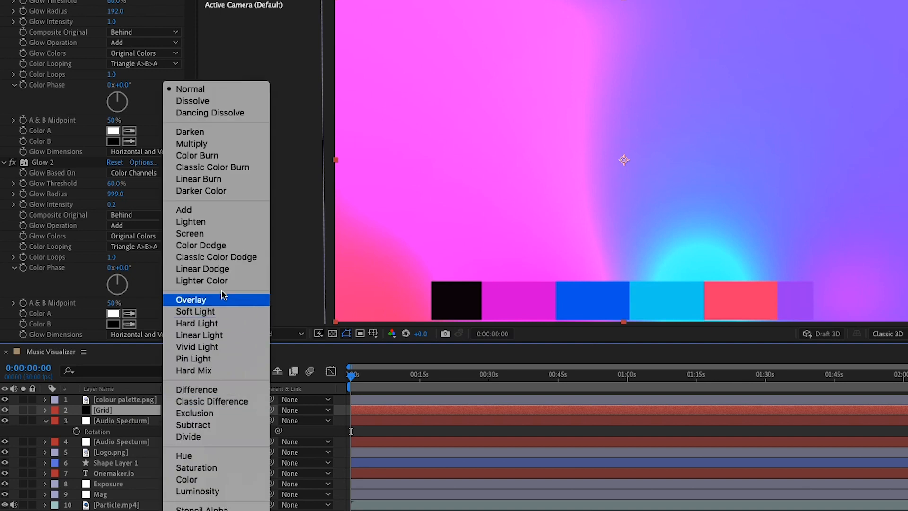
pyautogui.click(227, 233)
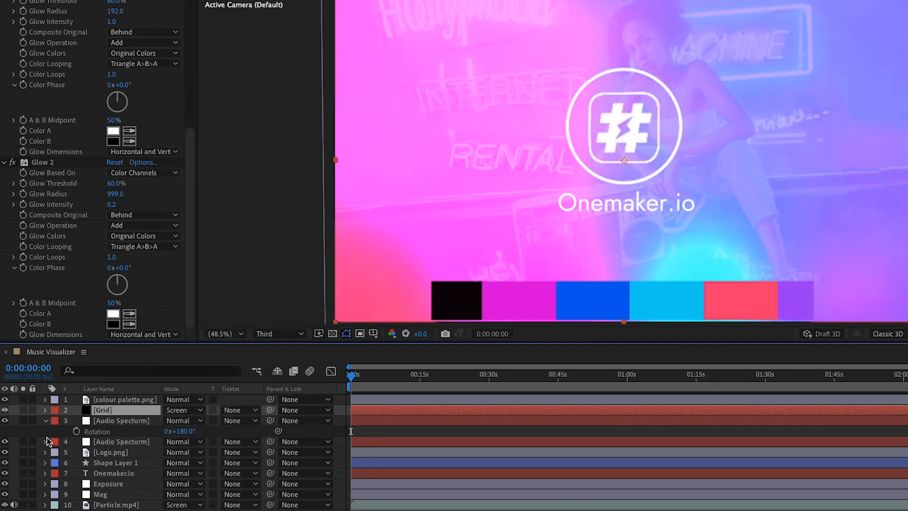
pyautogui.click(5, 410)
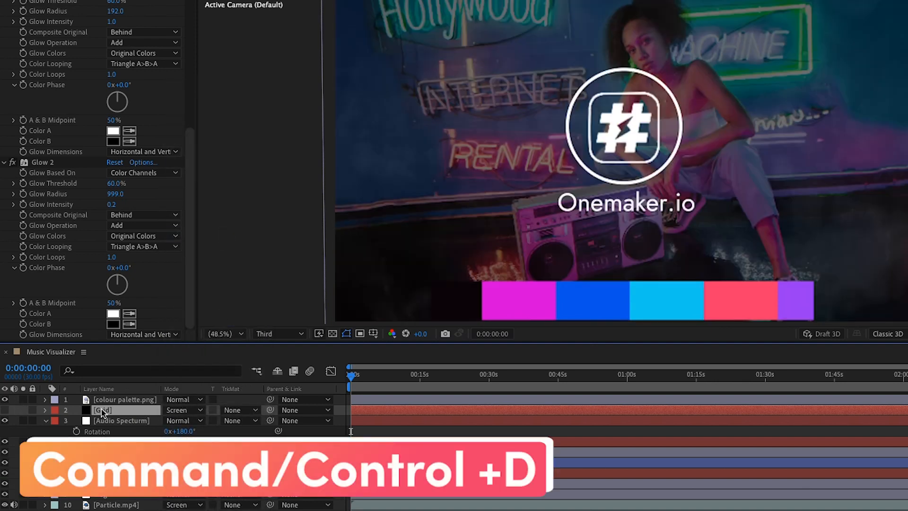
# Duplicate the Grid layer, rotate the copy 180°, and blend it in Lighten mode.
pyautogui.hotkey('ctrl', 'd')
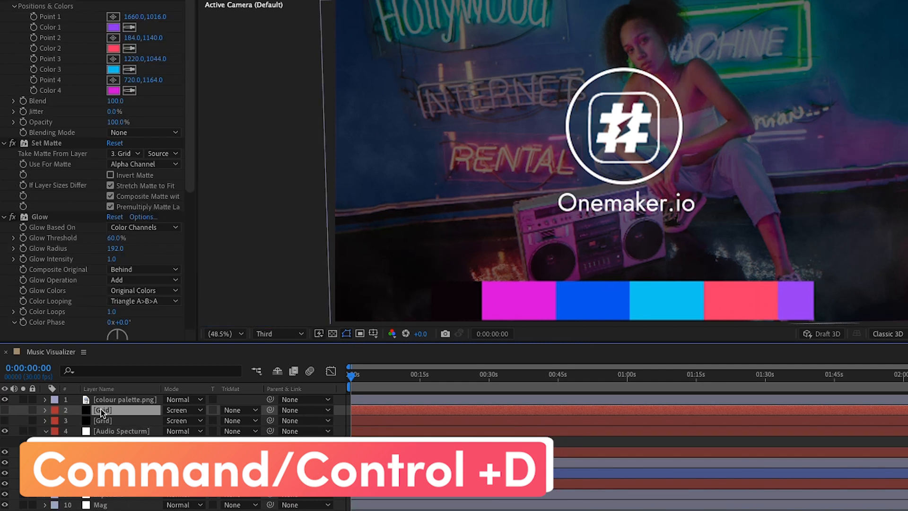
pyautogui.press('r')
pyautogui.click(179, 420)
pyautogui.write('180')
pyautogui.press('Return')
pyautogui.click(184, 409)
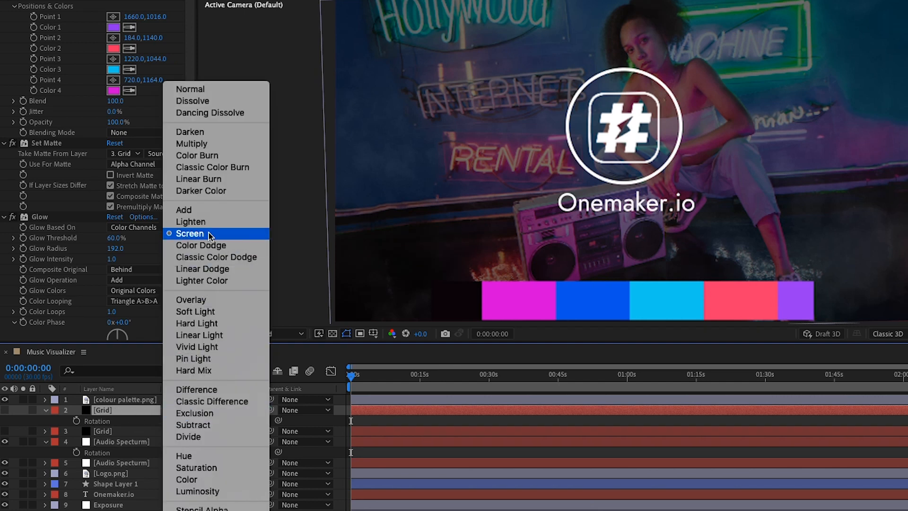
pyautogui.click(198, 222)
pyautogui.click(46, 410)
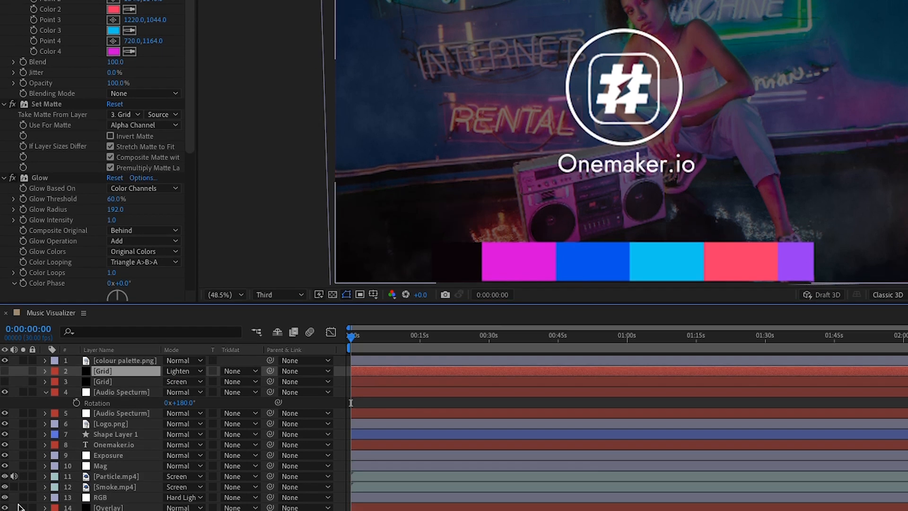
# Create a white FFFFFF solid layer named 'Audio specturm'.
pyautogui.rightClick(13, 466)
pyautogui.moveTo(89, 373)
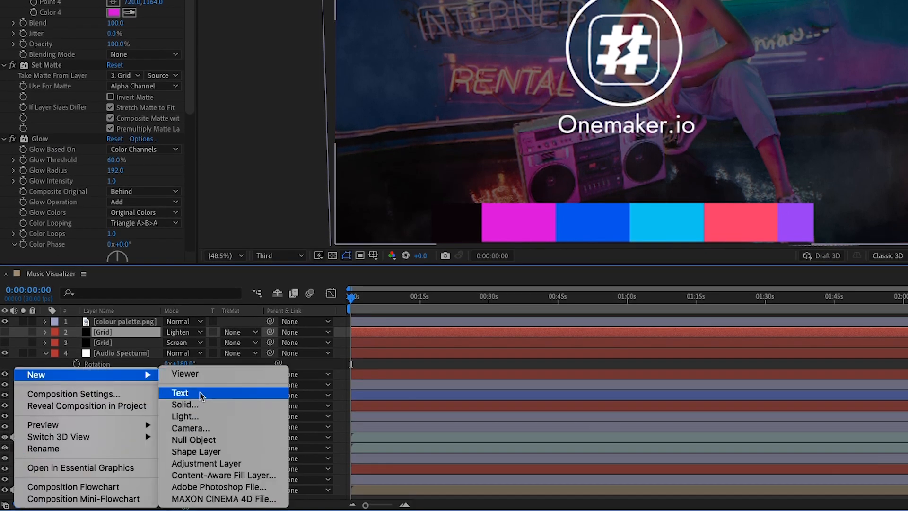
pyautogui.click(185, 405)
pyautogui.write('Audio specturm')
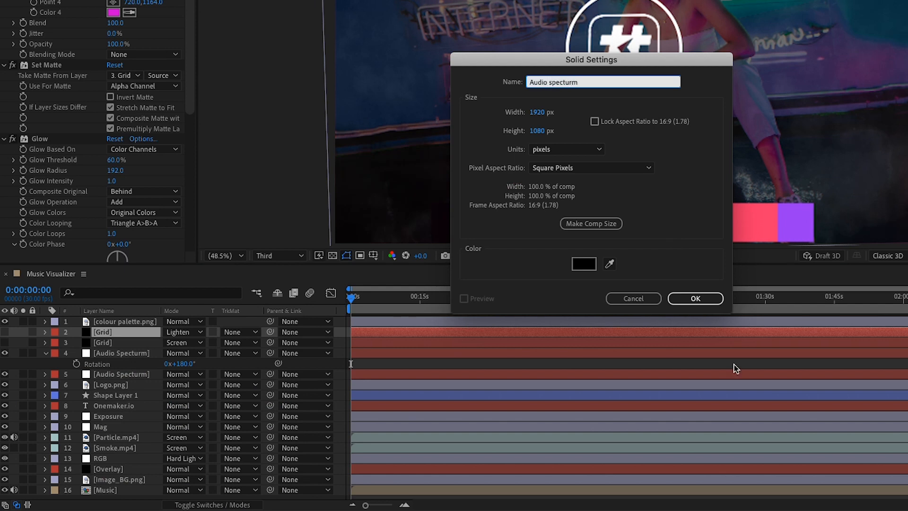
pyautogui.click(583, 263)
pyautogui.write('FFFFFF')
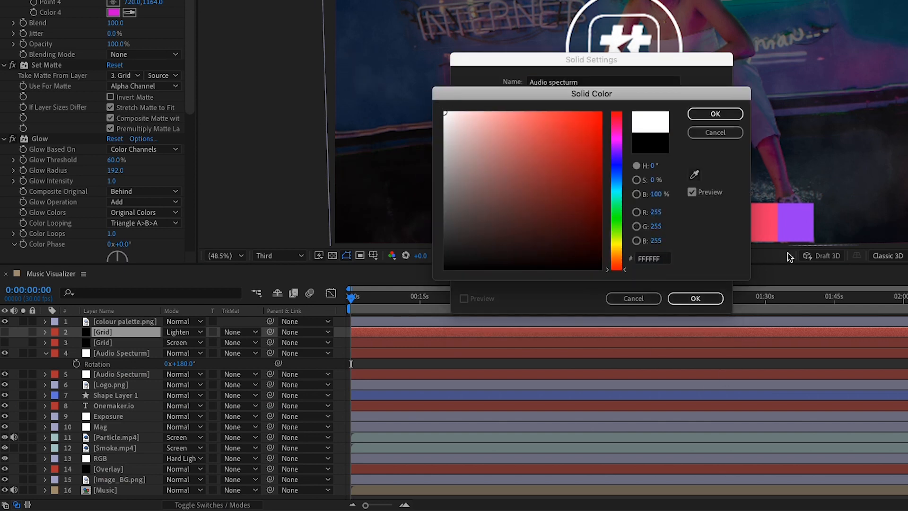
pyautogui.click(715, 114)
pyautogui.click(695, 298)
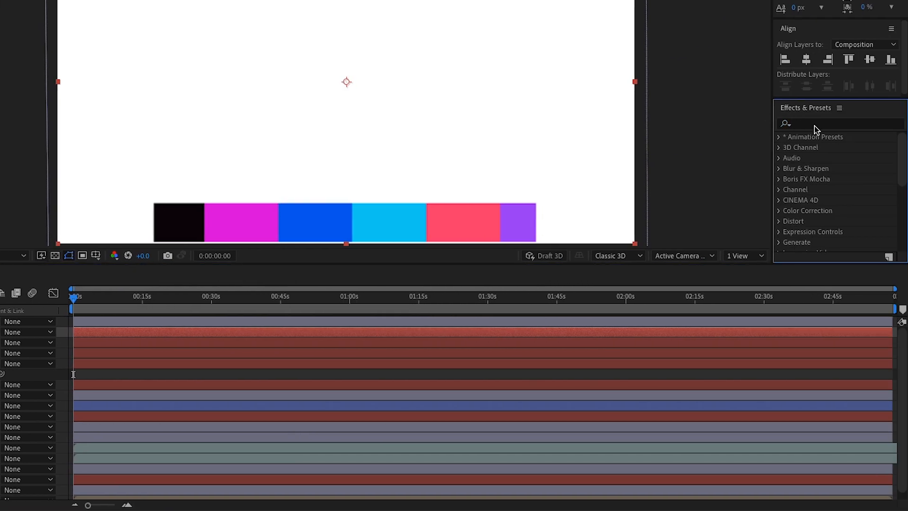
# Search 'Audio' and apply Audio Spectrum to the white solid.
pyautogui.click(812, 124)
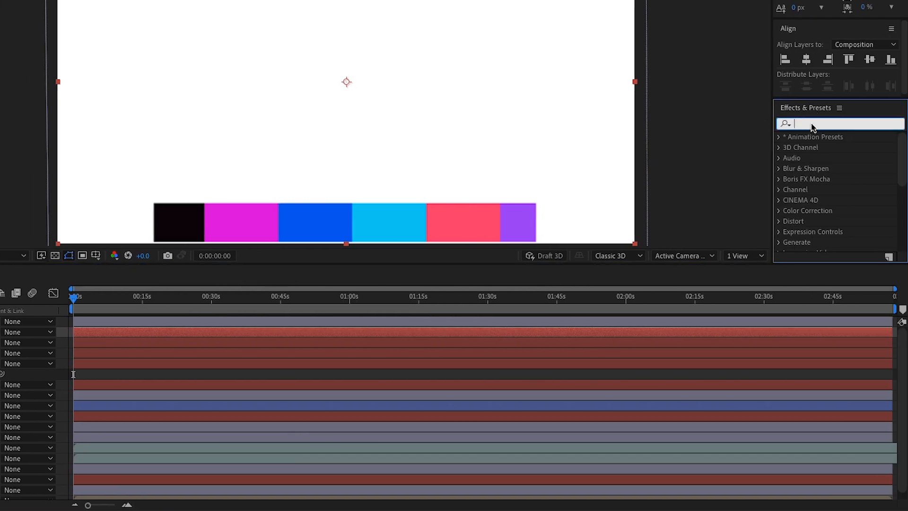
pyautogui.write('Audi')
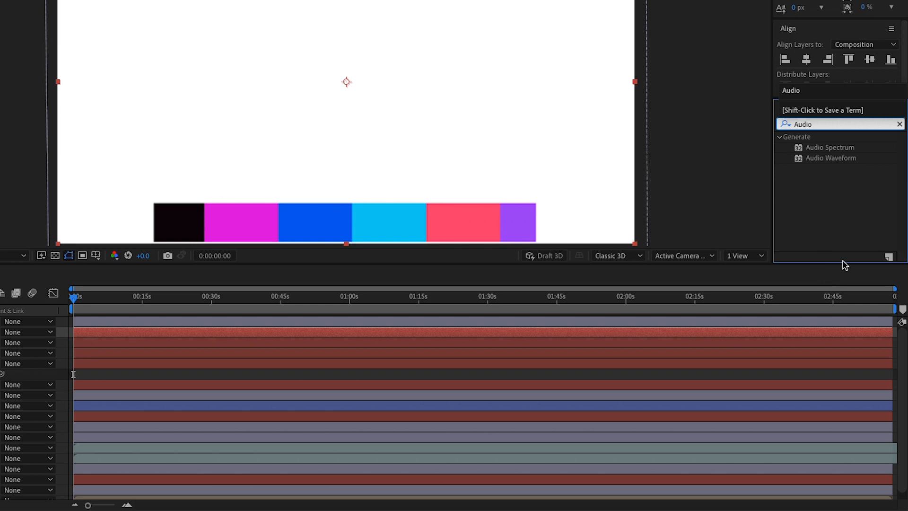
pyautogui.write('o')
pyautogui.moveTo(823, 150); pyautogui.dragTo(0, 331)
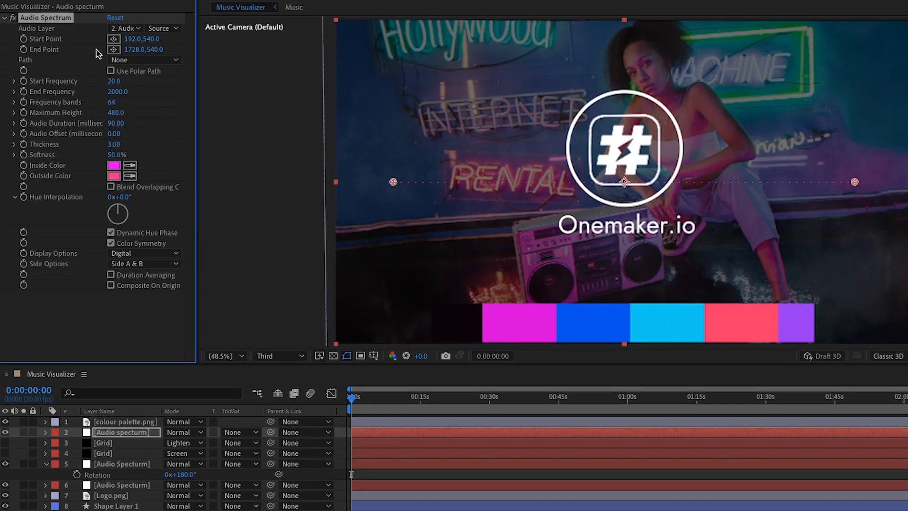
# Use Music as the audio layer, place start/end points at the bottom corners, End Frequency 500.
pyautogui.click(127, 29)
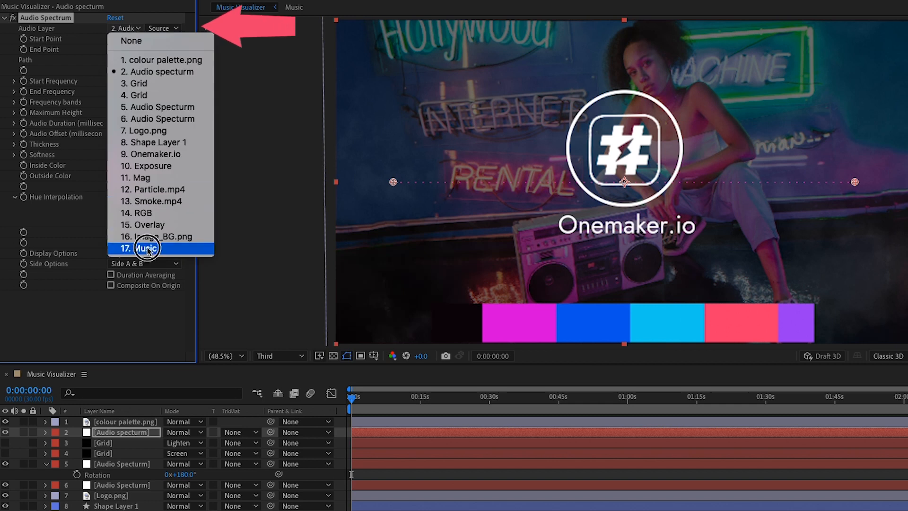
pyautogui.click(139, 247)
pyautogui.click(113, 39)
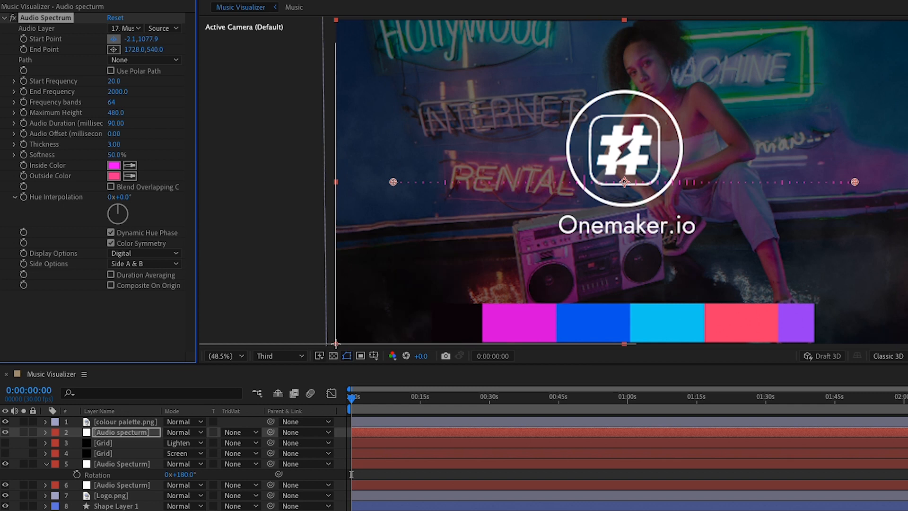
pyautogui.click(335, 343)
pyautogui.click(114, 50)
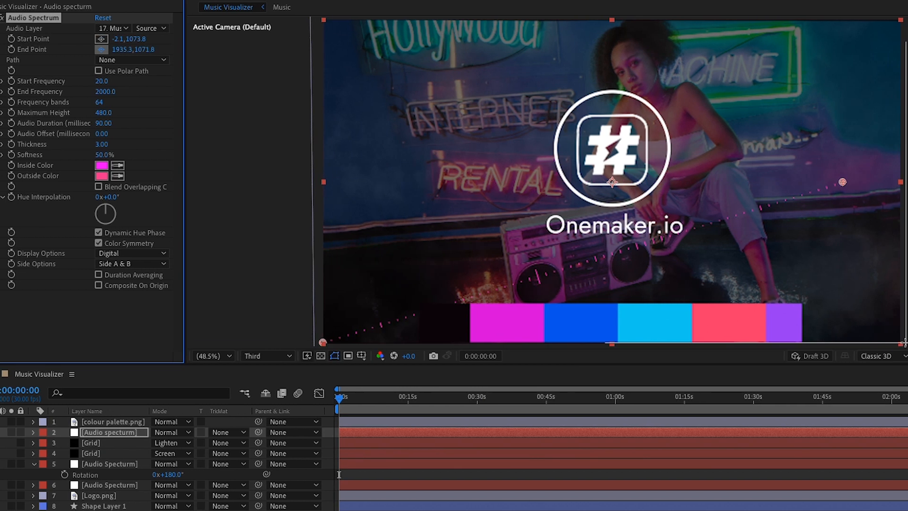
pyautogui.click(899, 344)
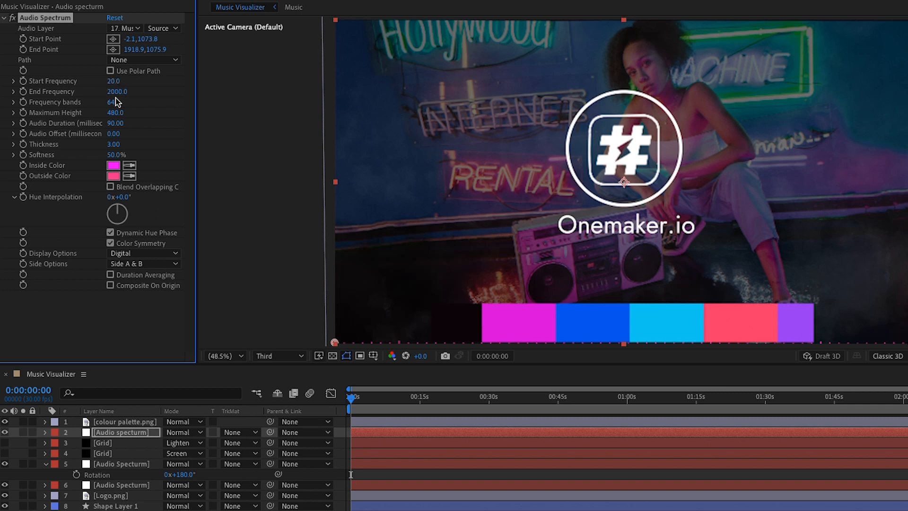
pyautogui.write('500')
# Set 1742 frequency bands, maximum height 750 and thickness 4.30.
pyautogui.click(108, 103)
pyautogui.write('1742')
pyautogui.press('Return')
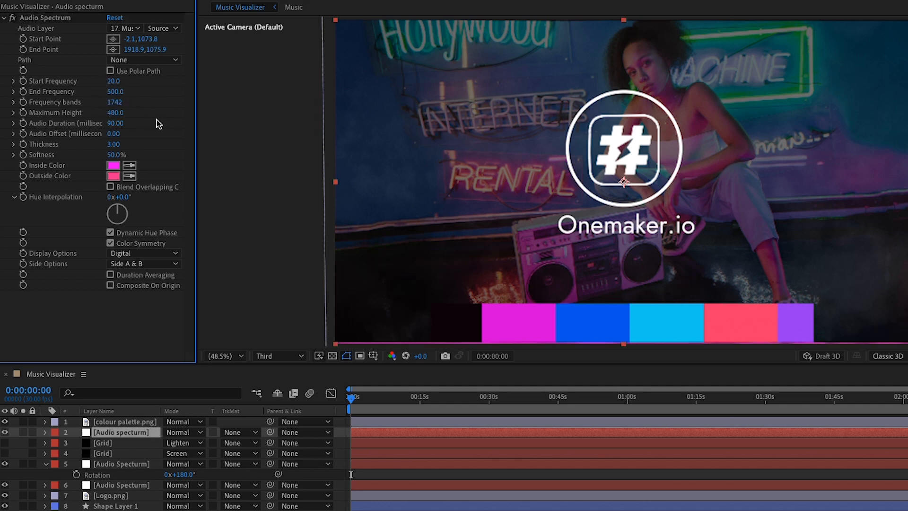
pyautogui.click(114, 113)
pyautogui.write('750')
pyautogui.press('Return')
pyautogui.click(112, 143)
pyautogui.press('Return')
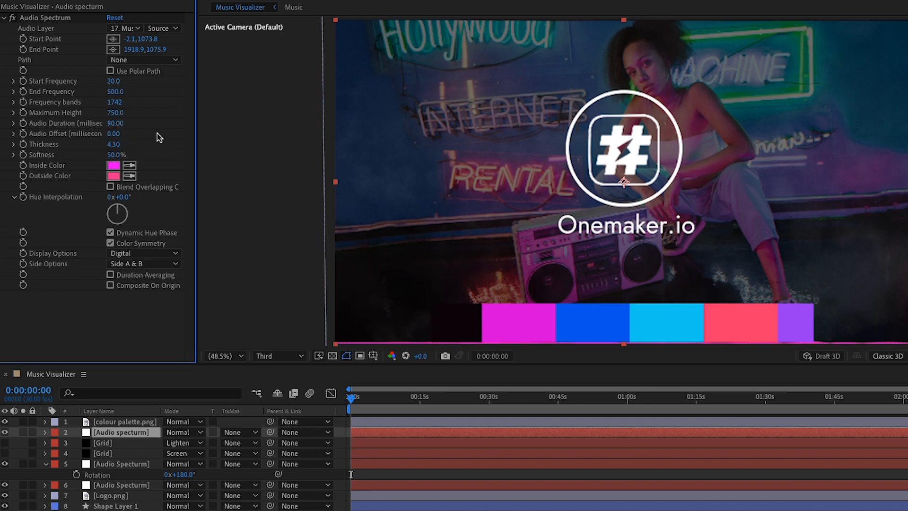
# Sample red-pink for the inside colour and red for the outside colour.
pyautogui.click(130, 166)
pyautogui.click(754, 320)
pyautogui.click(130, 176)
pyautogui.click(740, 316)
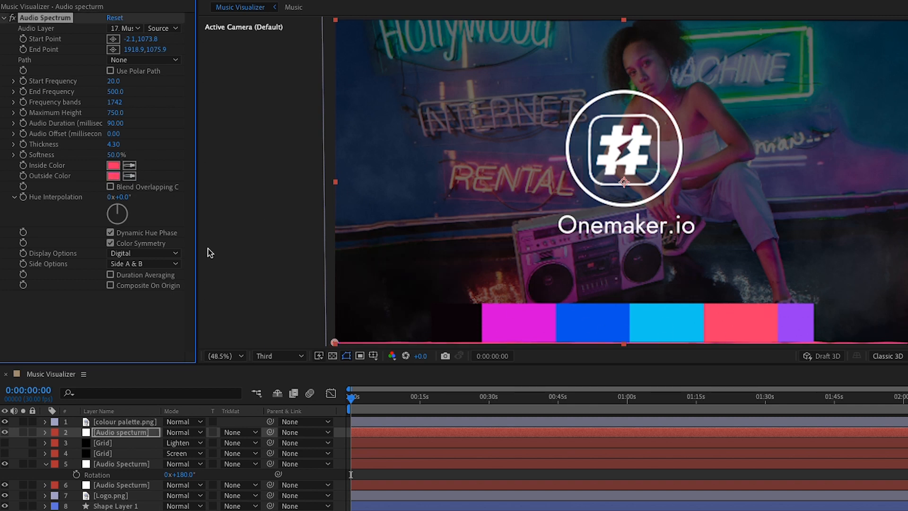
# Show Grid layer 4 and set its Set Matte to Audio spectrum's Effects & Masks.
pyautogui.click(110, 454)
pyautogui.click(5, 453)
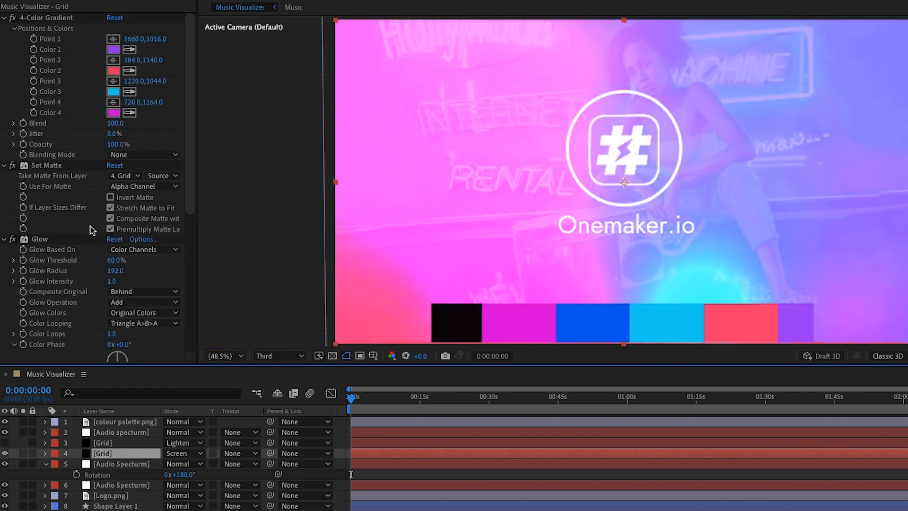
pyautogui.click(38, 165)
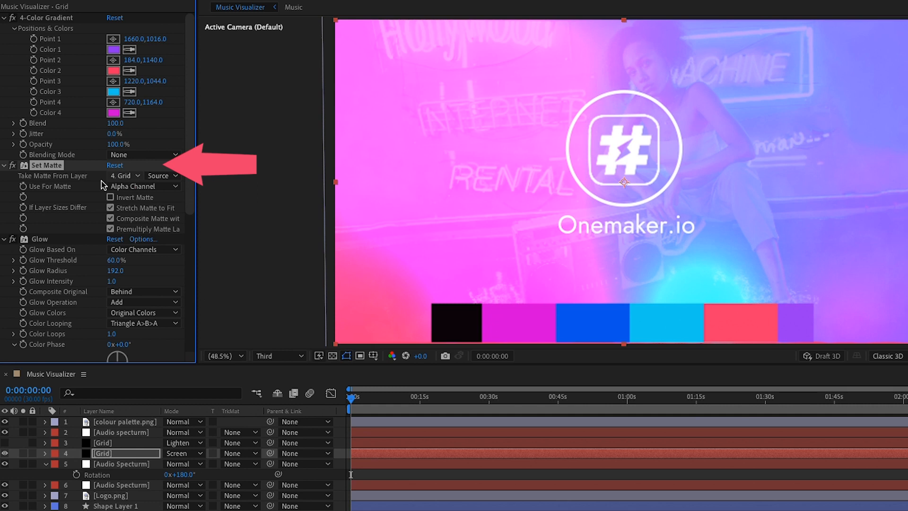
pyautogui.click(124, 176)
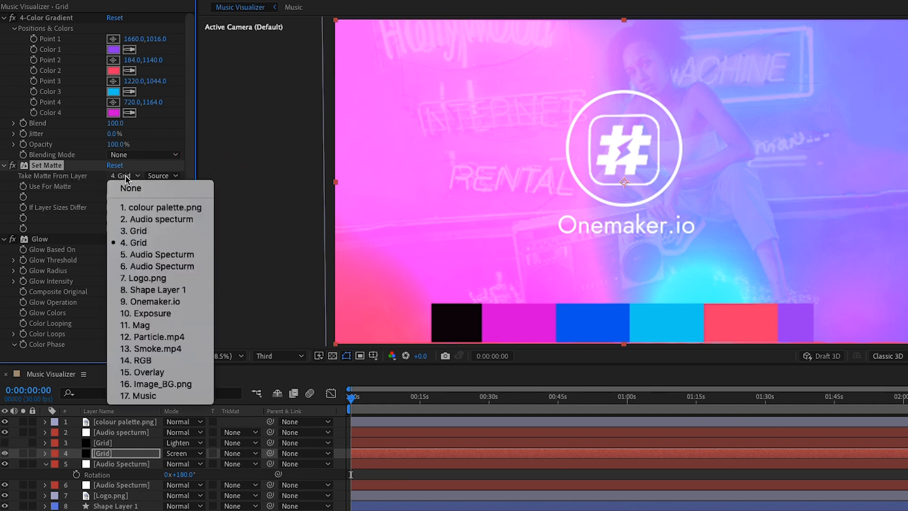
pyautogui.click(141, 219)
pyautogui.click(167, 176)
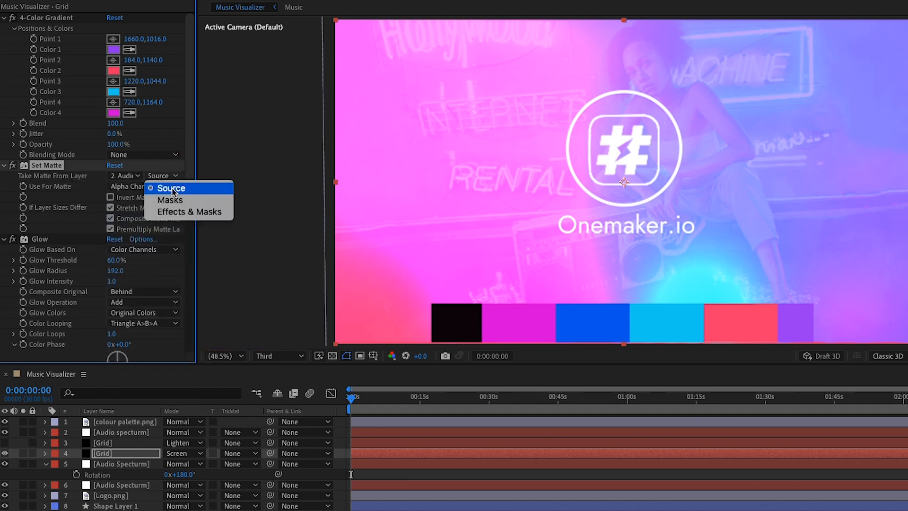
pyautogui.click(189, 212)
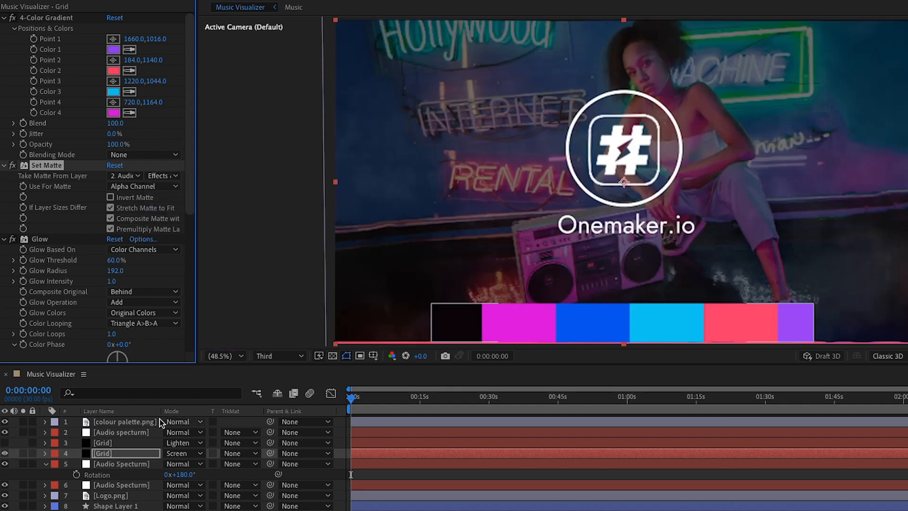
# Show Grid layer 3 and set its Set Matte to Audio spectrum's Effects & Masks.
pyautogui.click(115, 443)
pyautogui.click(5, 443)
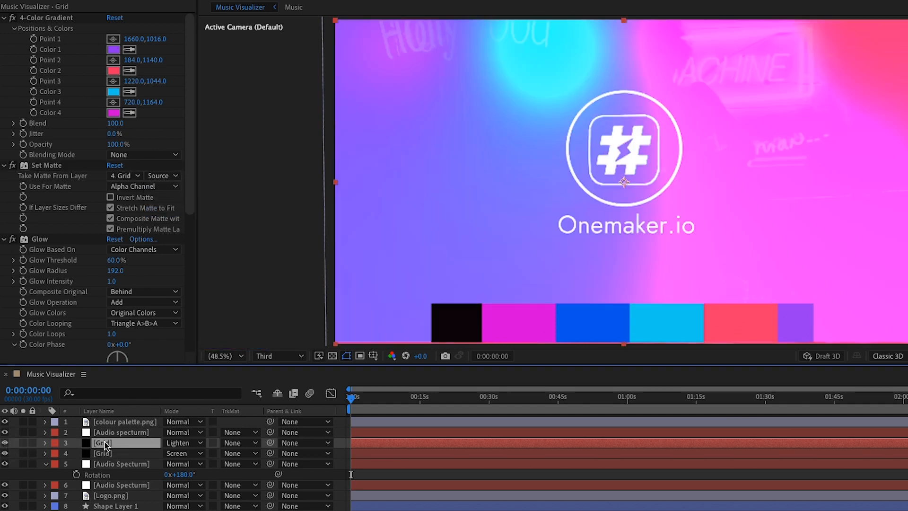
pyautogui.click(125, 176)
pyautogui.click(138, 215)
pyautogui.click(165, 176)
pyautogui.click(189, 213)
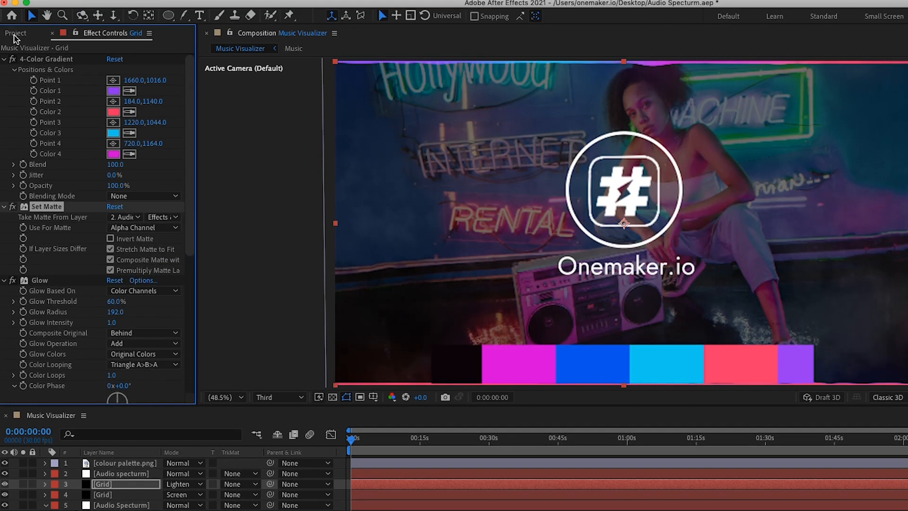
# Create a new project folder named Assets.
pyautogui.click(15, 49)
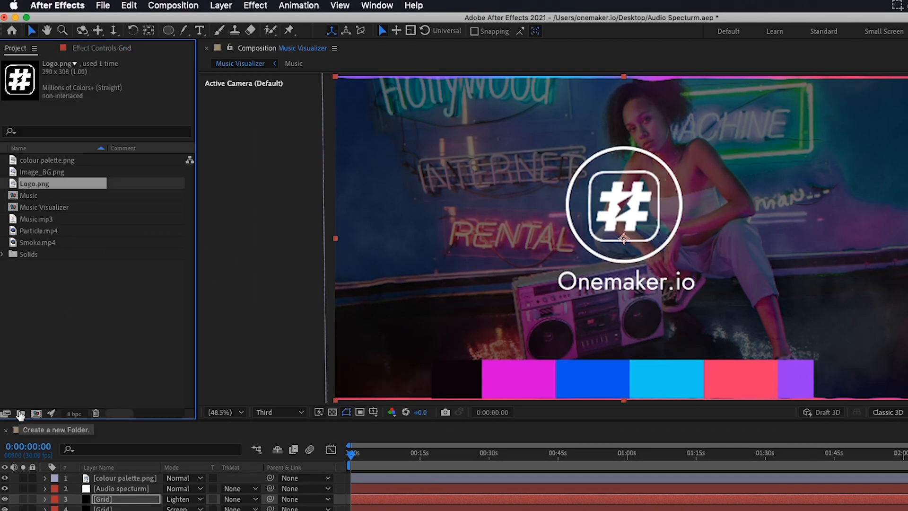
pyautogui.click(21, 414)
pyautogui.write('Assets')
pyautogui.press('Return')
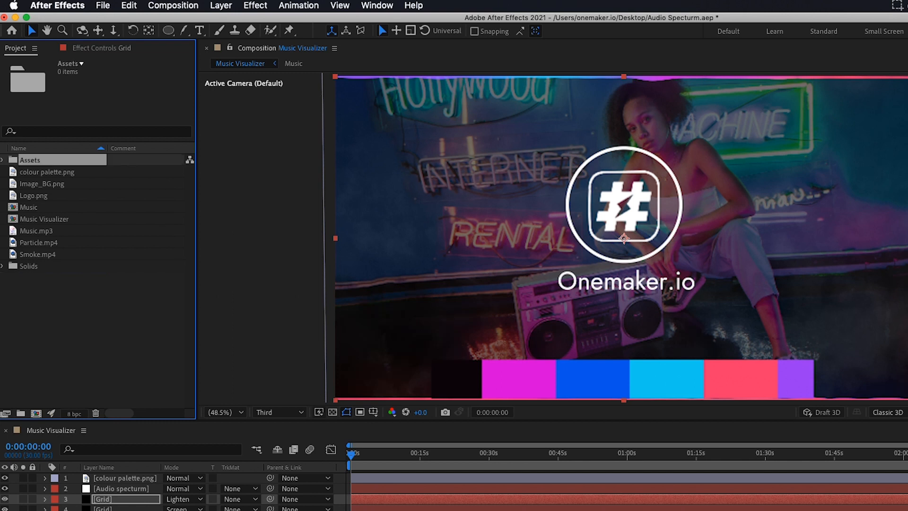
# Move Music.mp3, Solids, Music, Logo.png, Image_BG.png and colour palette.png into Assets.
pyautogui.click(38, 231)
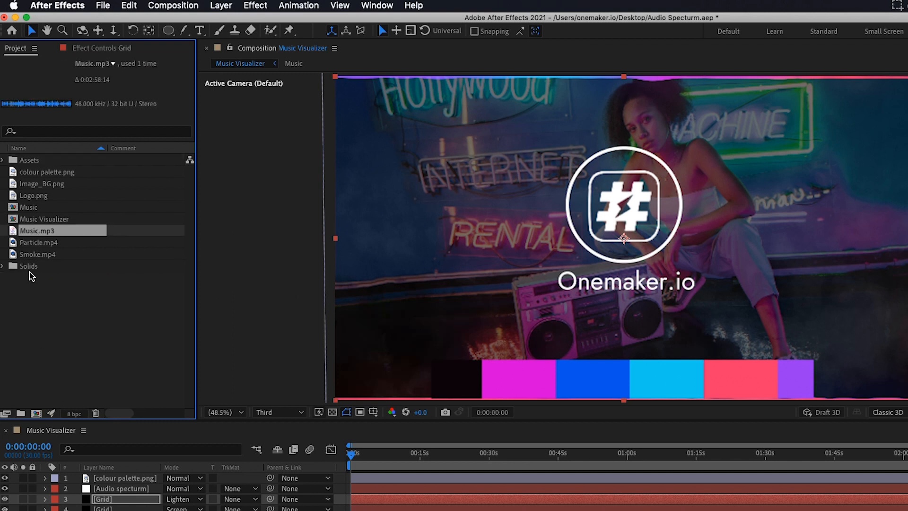
pyautogui.keyDown('shift'); pyautogui.click(32, 267); pyautogui.keyUp('shift')
pyautogui.keyDown('super'); pyautogui.click(37, 208); pyautogui.keyUp('super')
pyautogui.keyDown('super'); pyautogui.click(36, 196); pyautogui.keyUp('super')
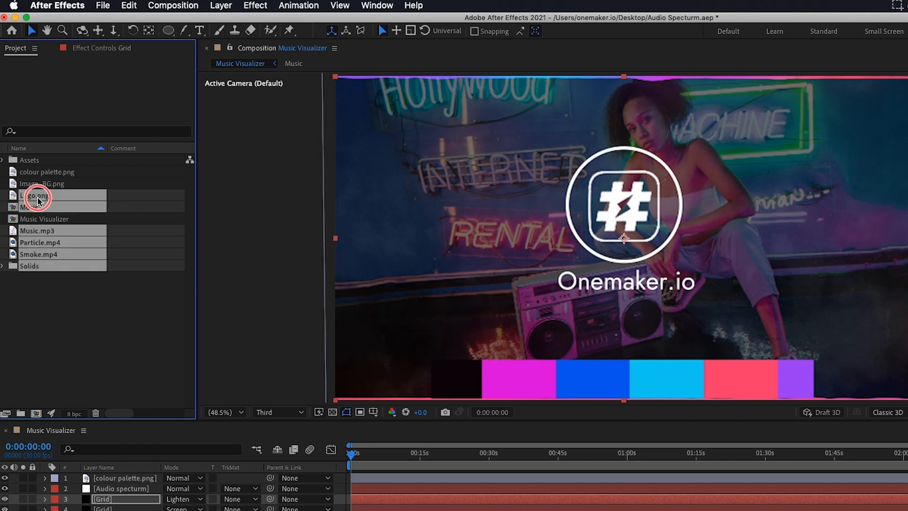
pyautogui.keyDown('super'); pyautogui.click(35, 183); pyautogui.keyUp('super')
pyautogui.keyDown('super'); pyautogui.click(33, 173); pyautogui.keyUp('super')
pyautogui.moveTo(32, 172); pyautogui.dragTo(29, 161)
pyautogui.click(3, 159)
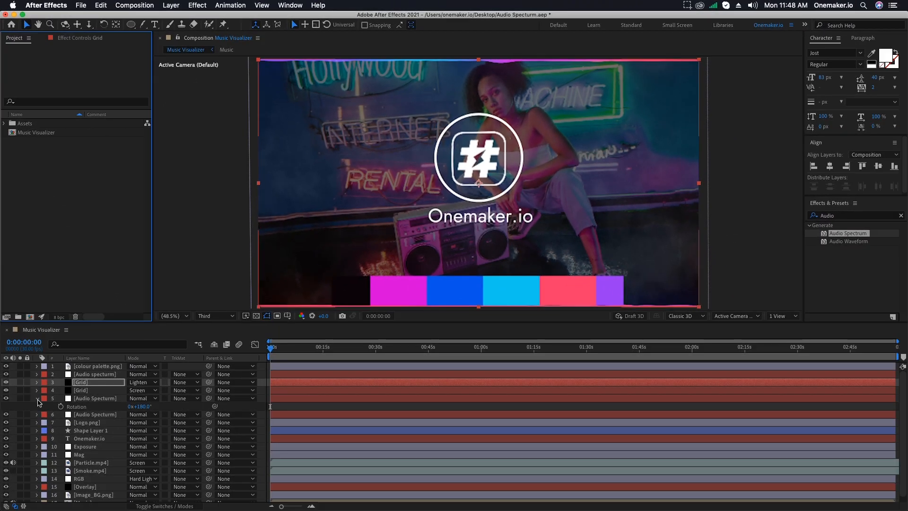
# Delete the colour palette.png layer from the composition.
pyautogui.click(38, 400)
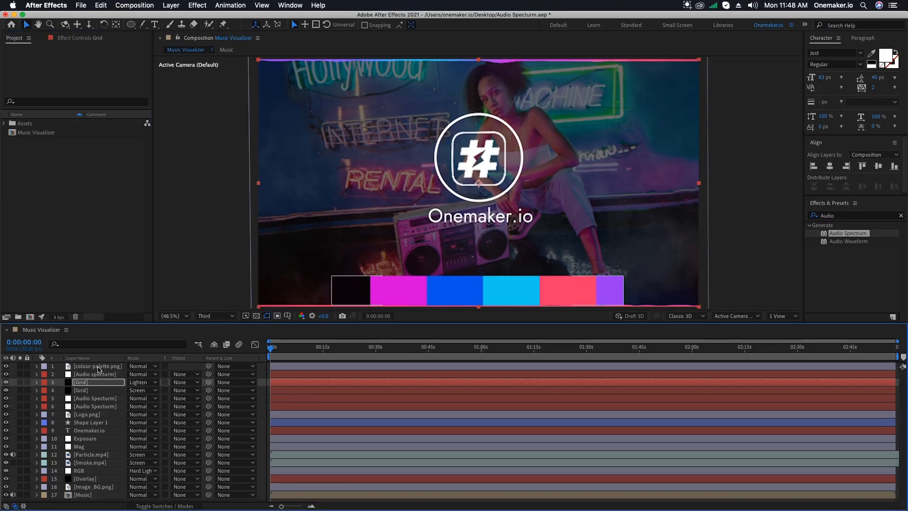
pyautogui.click(98, 366)
pyautogui.press('Delete')
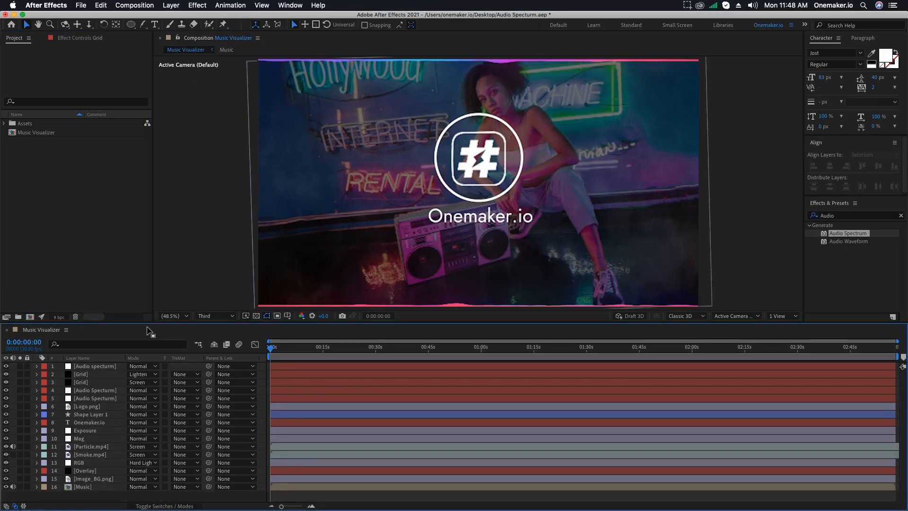